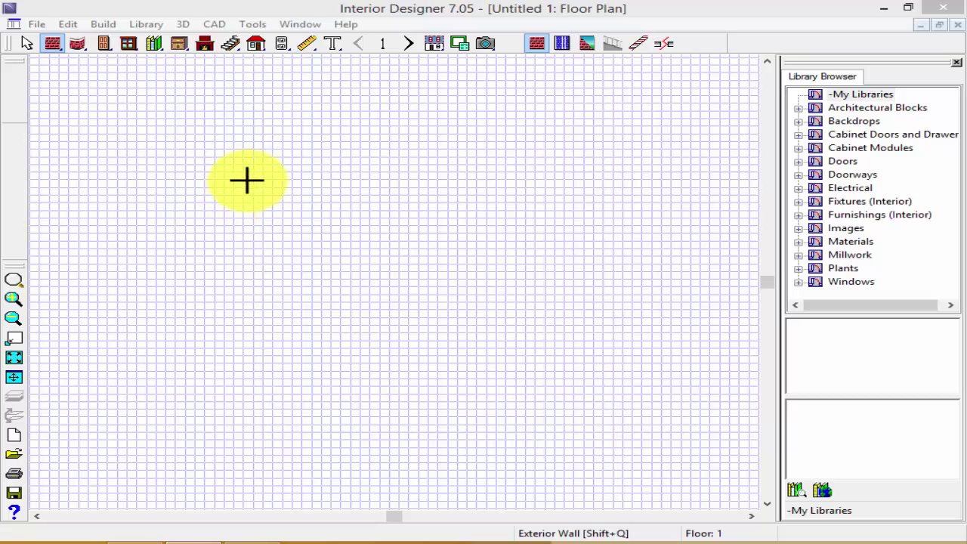
Step: Draw a closed rectangle of exterior walls, about 49'10 wide and 45'11 deep, as the outline of the floor plan
{"action": "left_click", "coordinate": [151, 140]}
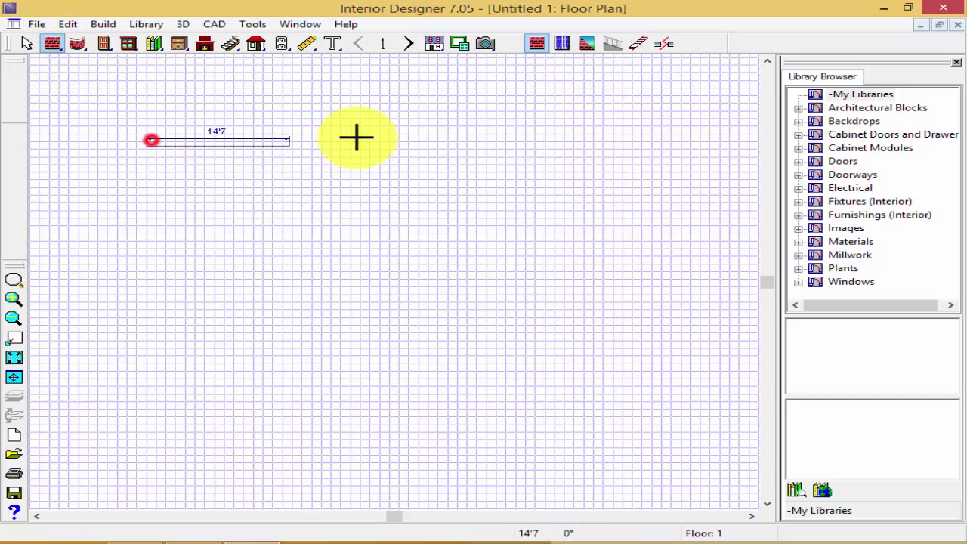
{"action": "double_click", "coordinate": [628, 138]}
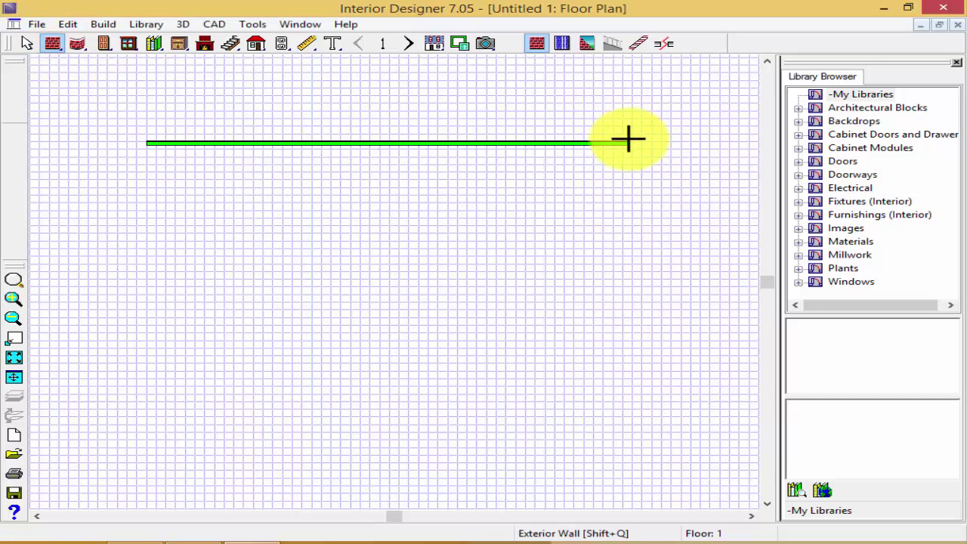
{"action": "left_click", "coordinate": [626, 141]}
{"action": "double_click", "coordinate": [624, 492]}
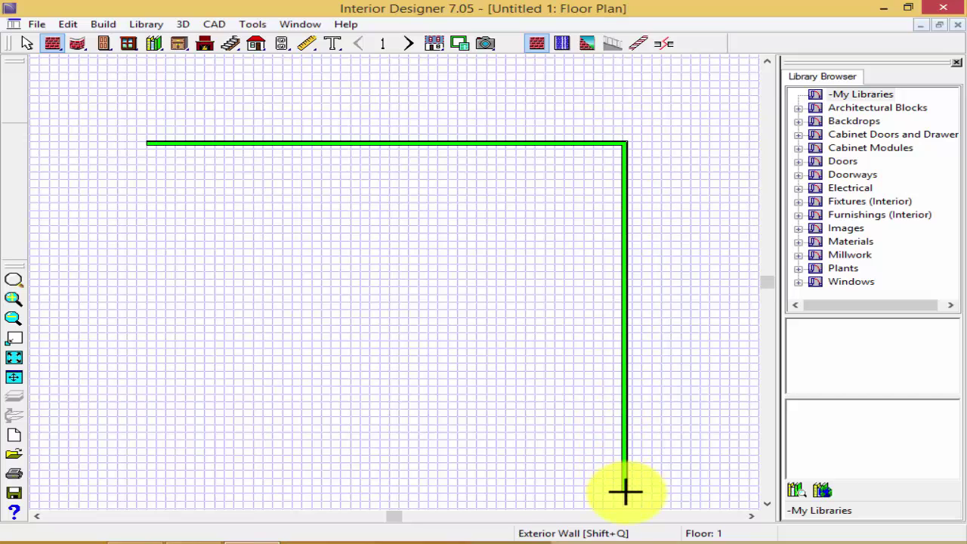
{"action": "left_click", "coordinate": [624, 492]}
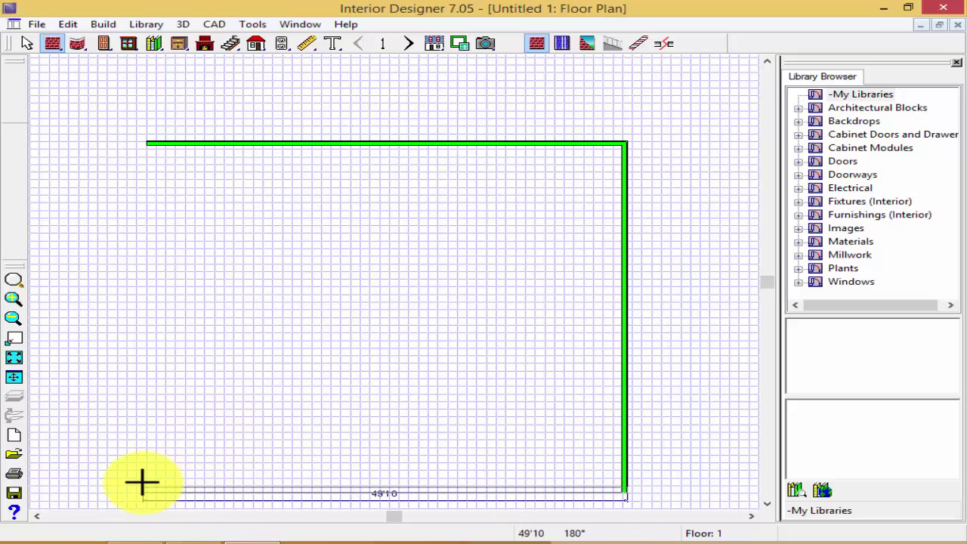
{"action": "double_click", "coordinate": [143, 488]}
{"action": "left_click", "coordinate": [143, 488]}
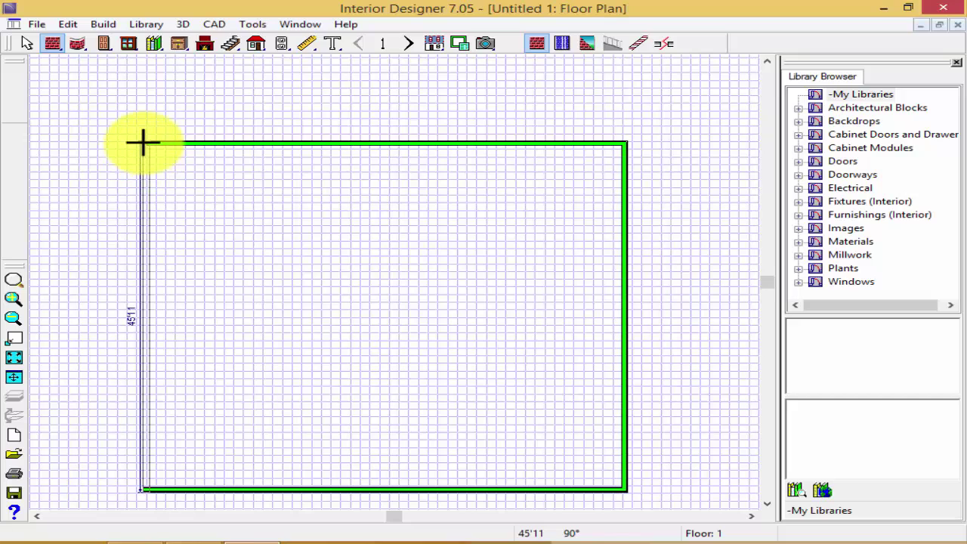
{"action": "double_click", "coordinate": [142, 142]}
Step: Enclose a room in the outline's upper-right corner with a wall down from the top wall and across to the right wall
{"action": "left_click", "coordinate": [428, 145]}
{"action": "double_click", "coordinate": [433, 320]}
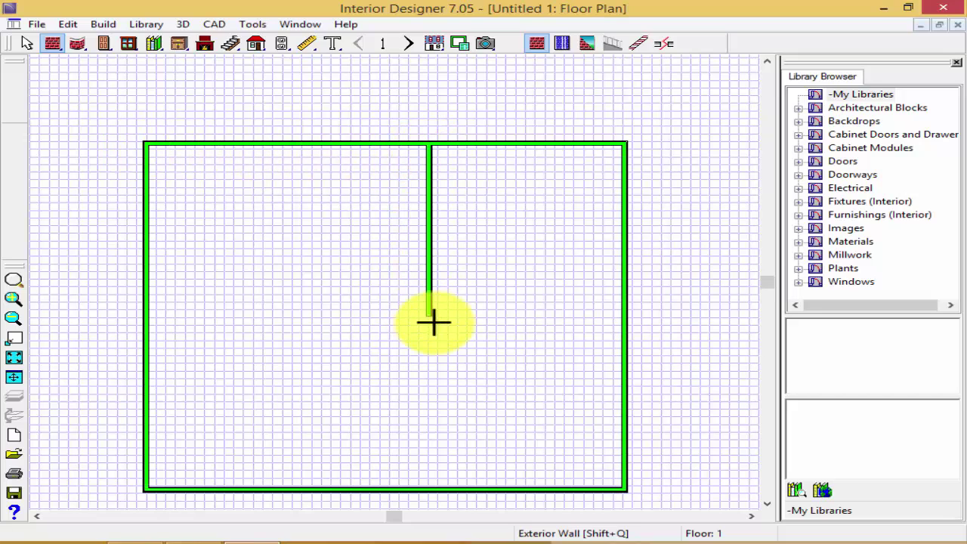
{"action": "left_click", "coordinate": [432, 316]}
{"action": "double_click", "coordinate": [625, 317]}
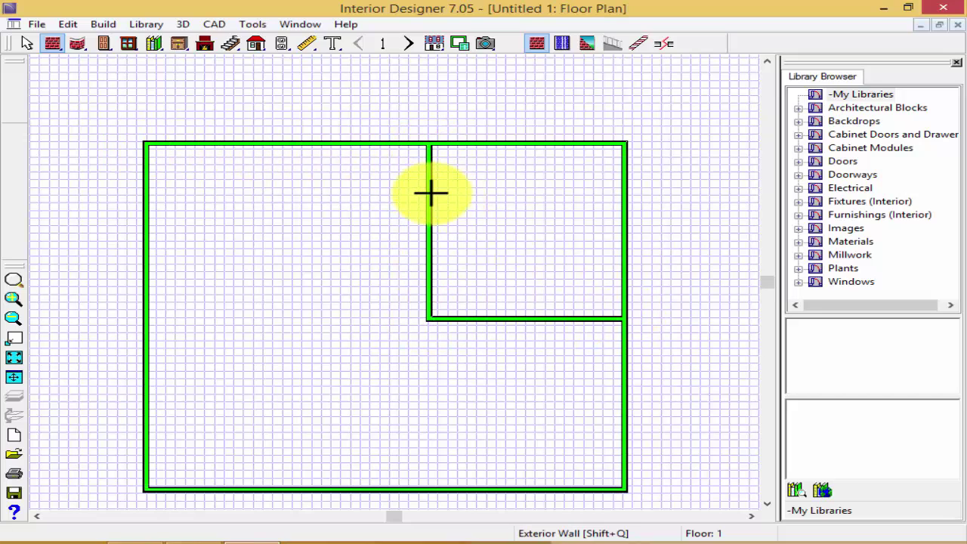
Step: Divide the upper-right room with a horizontal wall and split the strip above it with an upright partition about 6'5 long
{"action": "left_click", "coordinate": [432, 198]}
{"action": "double_click", "coordinate": [621, 198]}
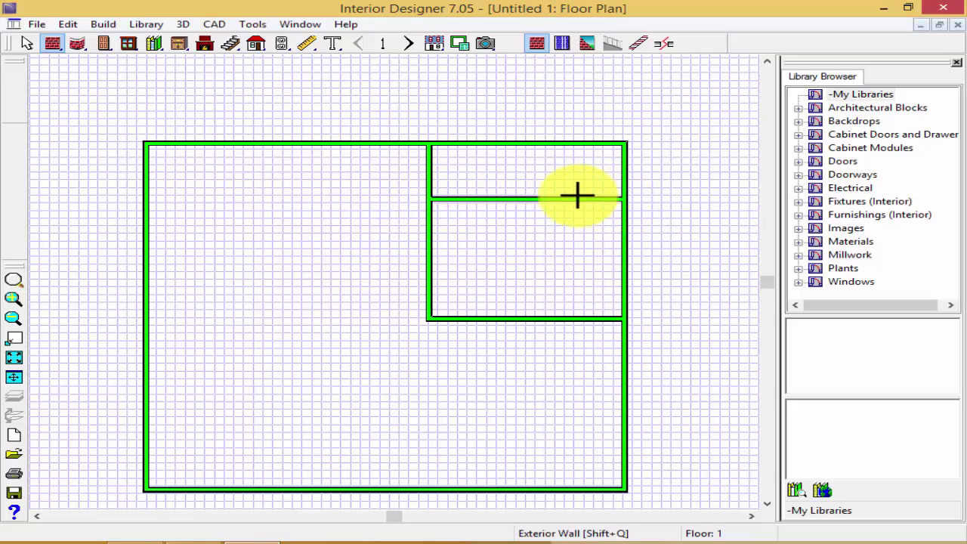
{"action": "left_click", "coordinate": [517, 194]}
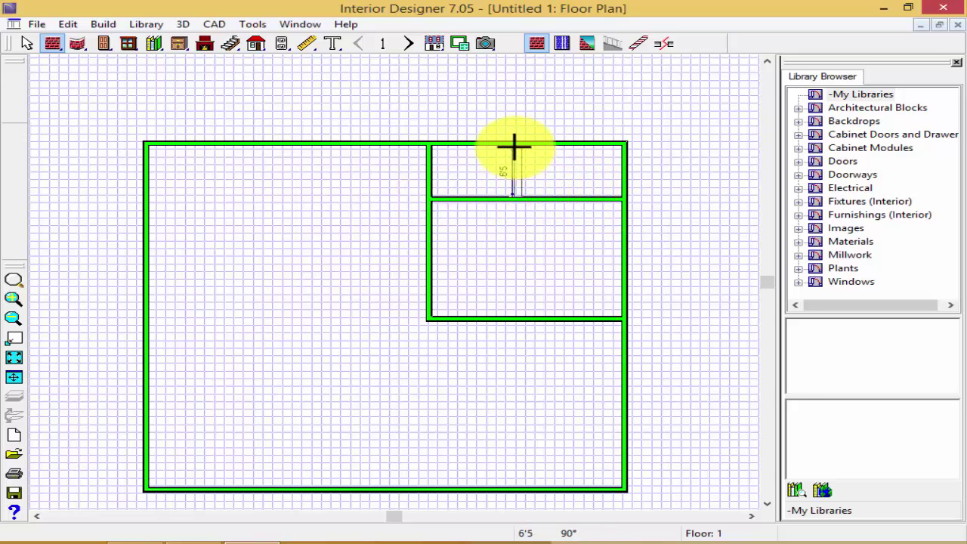
{"action": "double_click", "coordinate": [514, 149]}
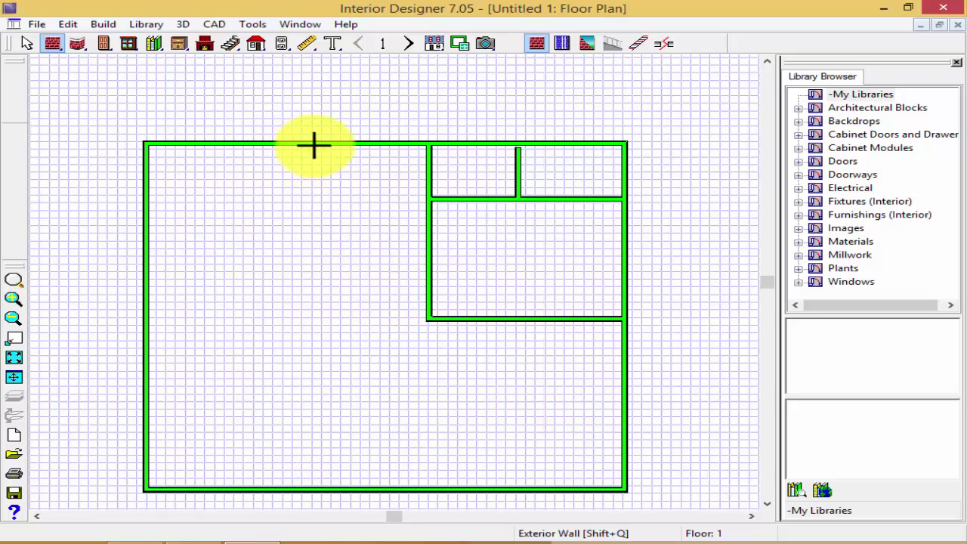
Step: Enclose a room in the outline's upper-left corner, about 19' wide and 23' deep, using exterior walls
{"action": "left_click", "coordinate": [327, 142]}
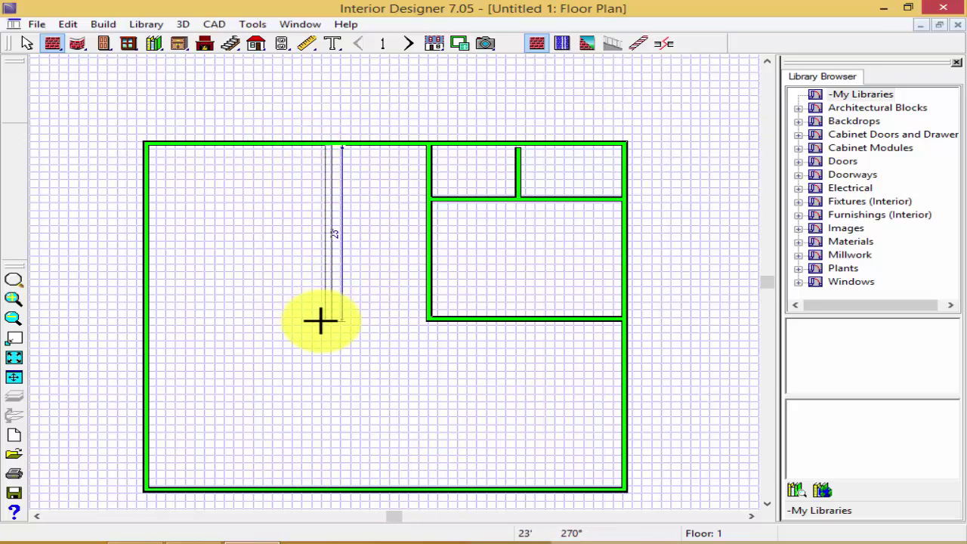
{"action": "left_click", "coordinate": [328, 320]}
{"action": "left_click", "coordinate": [327, 320]}
{"action": "left_click", "coordinate": [144, 320]}
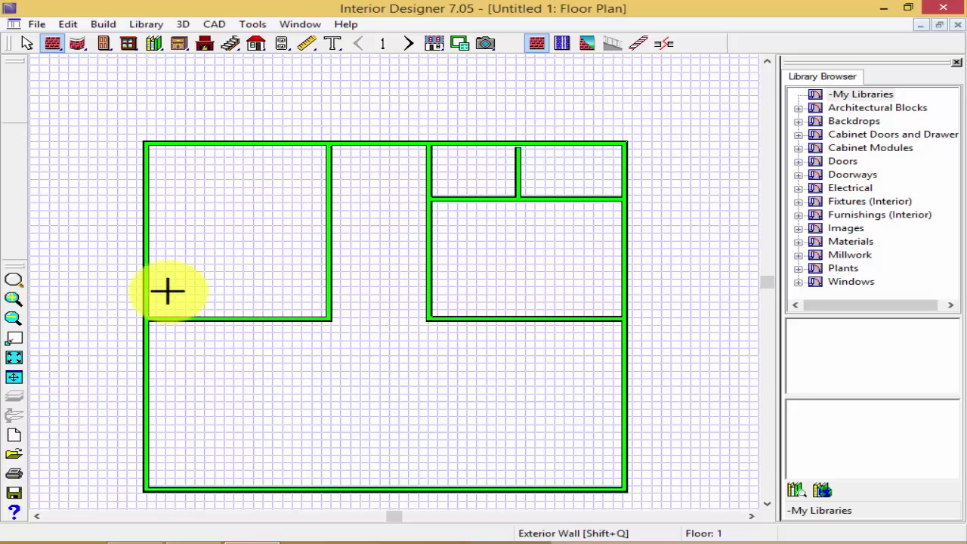
Step: Subdivide the upper-left room with a horizontal wall and short upright partition, and close off the passage between both rooms with another horizontal wall
{"action": "left_click", "coordinate": [326, 202]}
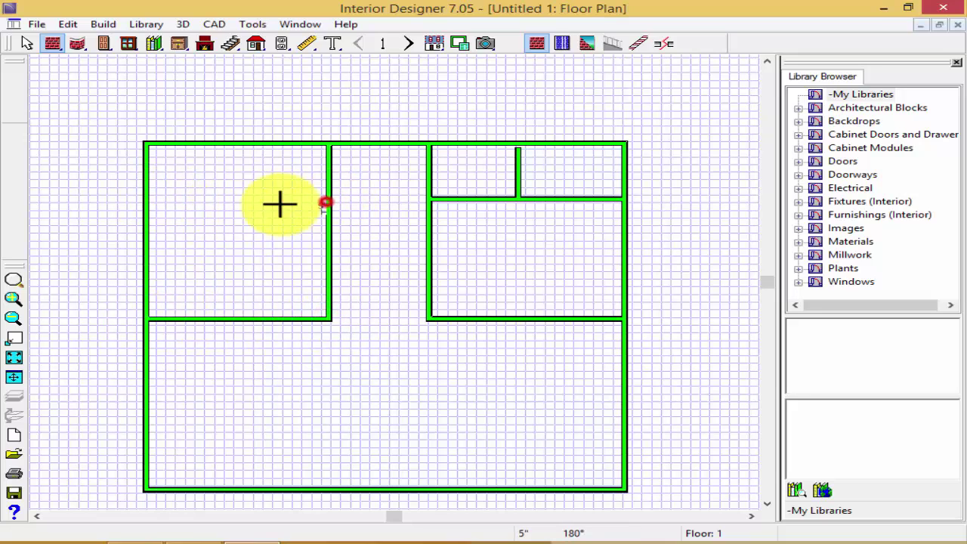
{"action": "left_click", "coordinate": [145, 204]}
{"action": "left_click", "coordinate": [252, 201]}
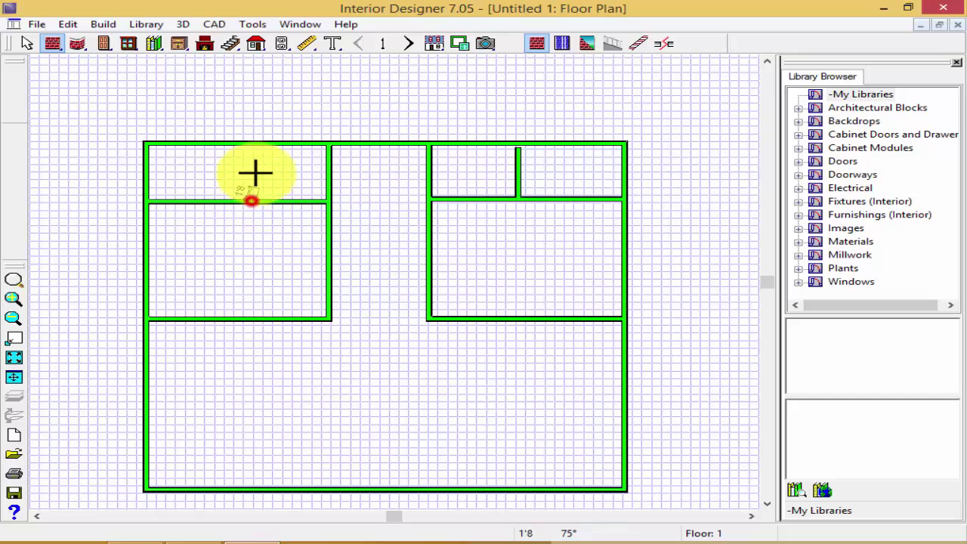
{"action": "left_click", "coordinate": [251, 144]}
{"action": "left_click", "coordinate": [332, 203]}
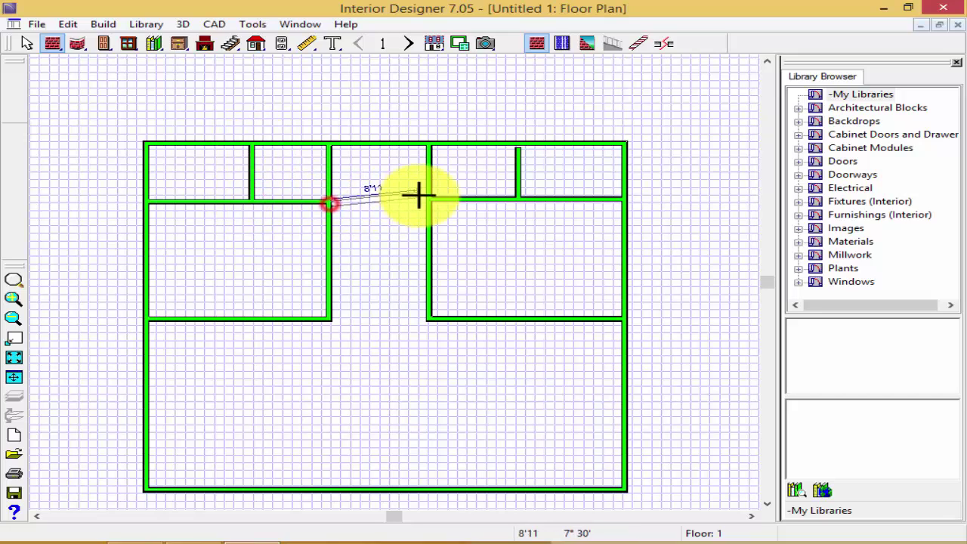
{"action": "left_click", "coordinate": [430, 201]}
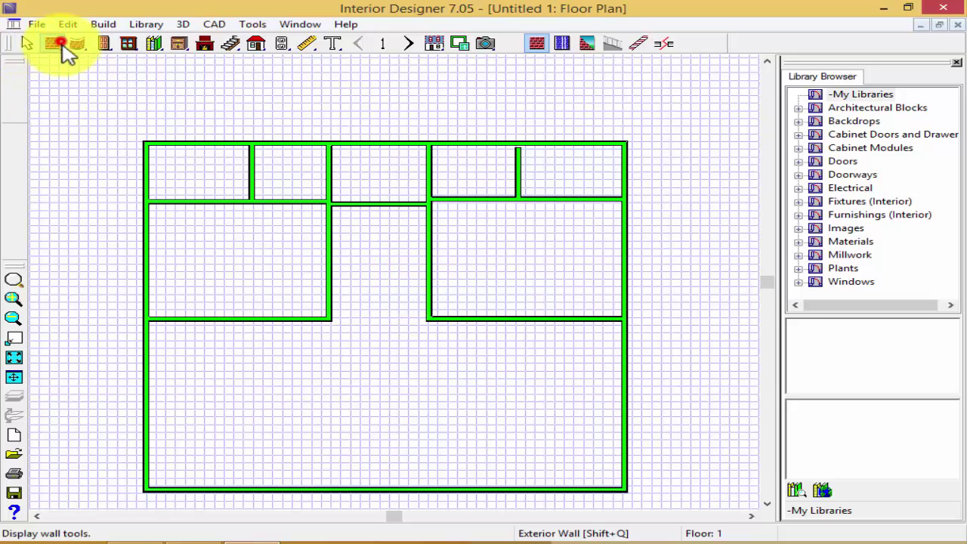
Step: Draw diagonal walls across the lower inner corners of the two upper rooms, starting the left one about 6'9 long
{"action": "left_click", "coordinate": [281, 317]}
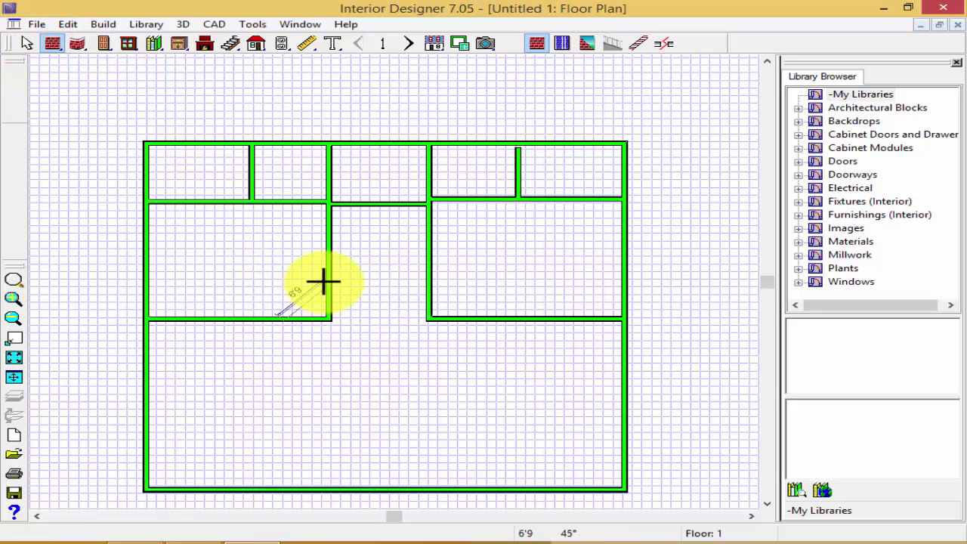
{"action": "double_click", "coordinate": [325, 281]}
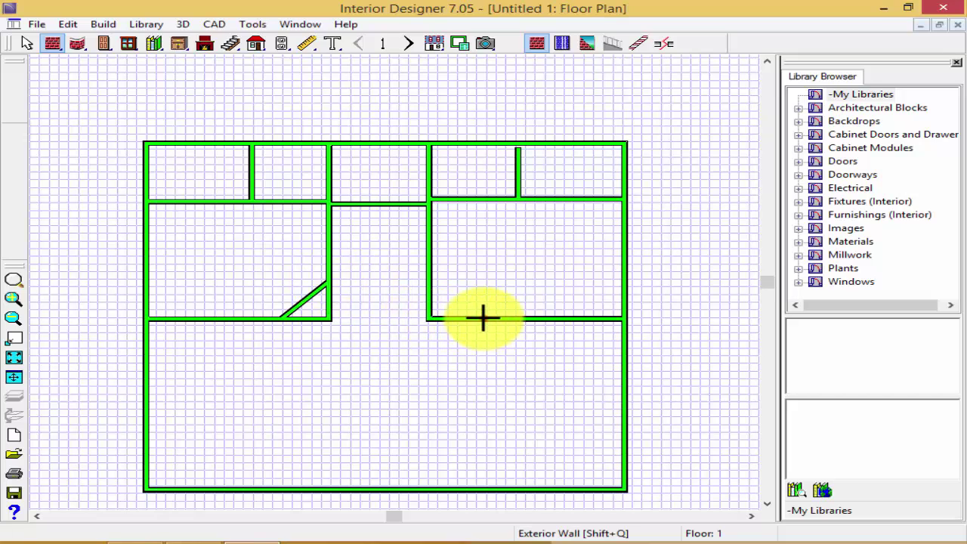
{"action": "left_click", "coordinate": [484, 317]}
{"action": "double_click", "coordinate": [432, 286]}
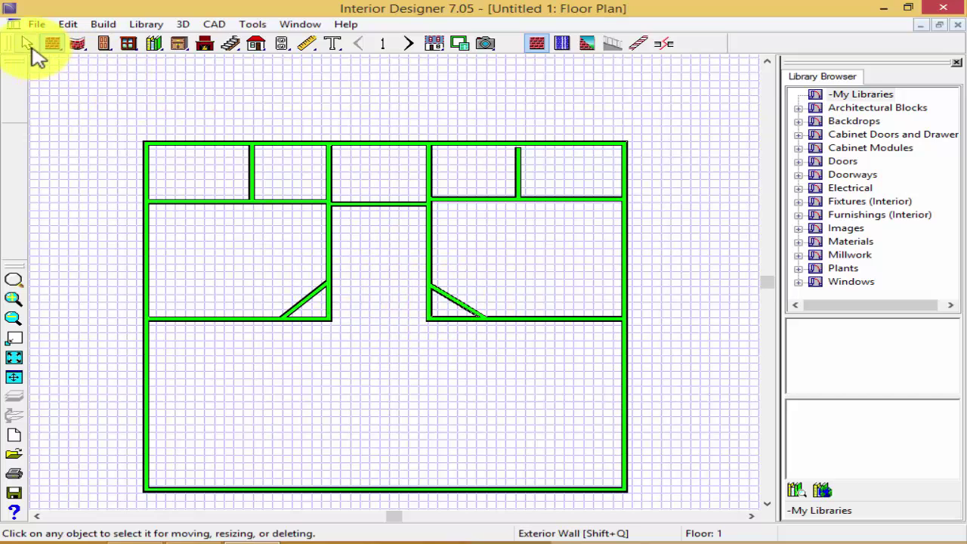
Step: Align the passage's horizontal wall with its neighbours and shorten the left room's two corner walls back to the diagonal, the upright one to about 17'
{"action": "left_click", "coordinate": [28, 43]}
{"action": "left_click", "coordinate": [359, 203]}
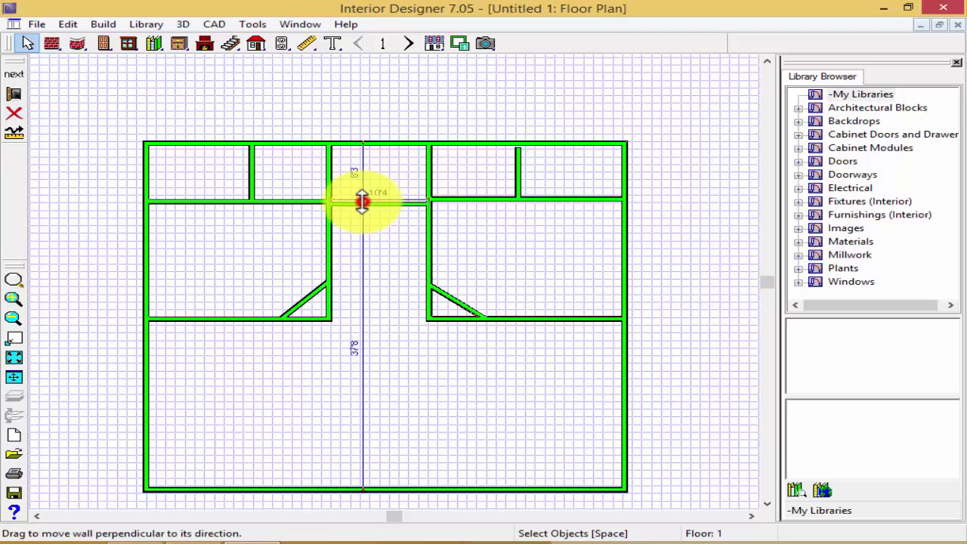
{"action": "left_click", "coordinate": [329, 305]}
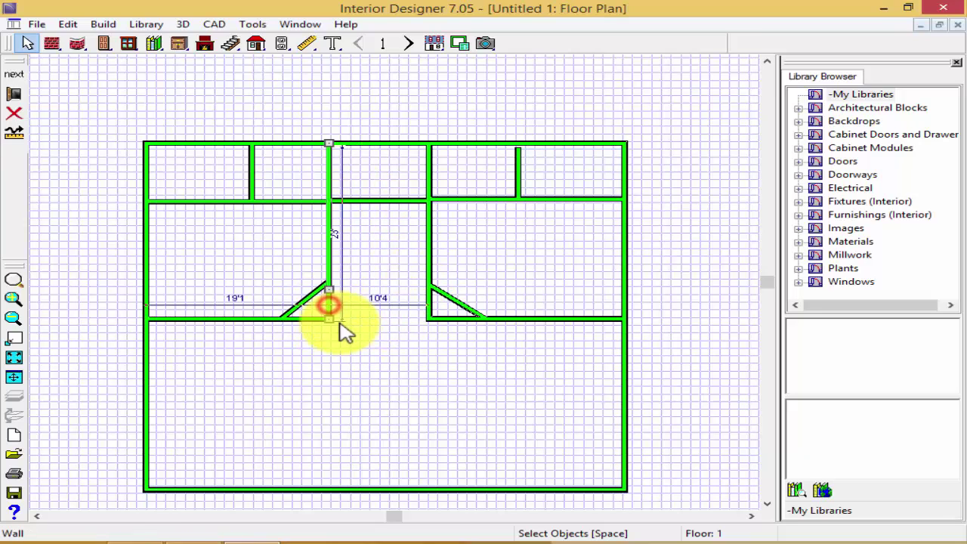
{"action": "left_click_drag", "start_coordinate": [331, 317], "coordinate": [329, 282]}
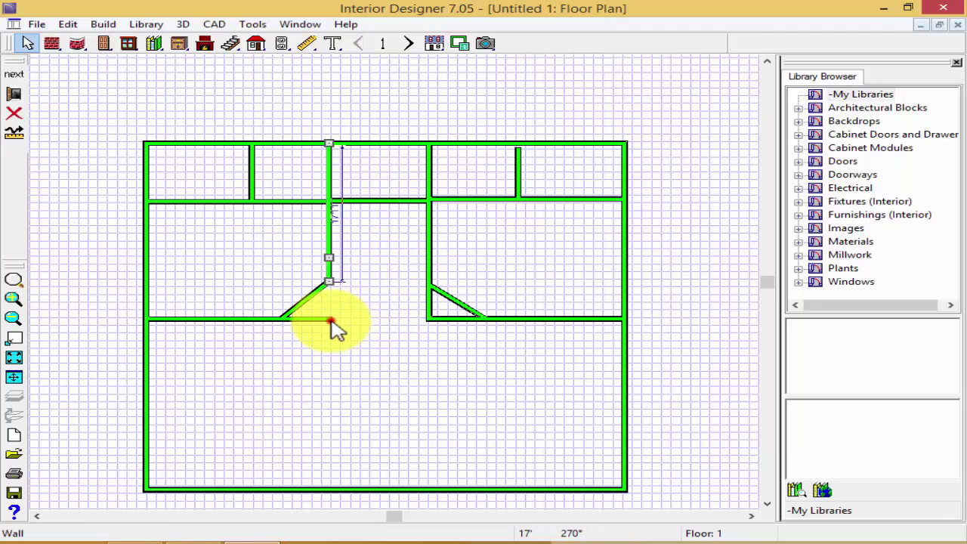
{"action": "left_click", "coordinate": [332, 327]}
{"action": "left_click", "coordinate": [324, 319]}
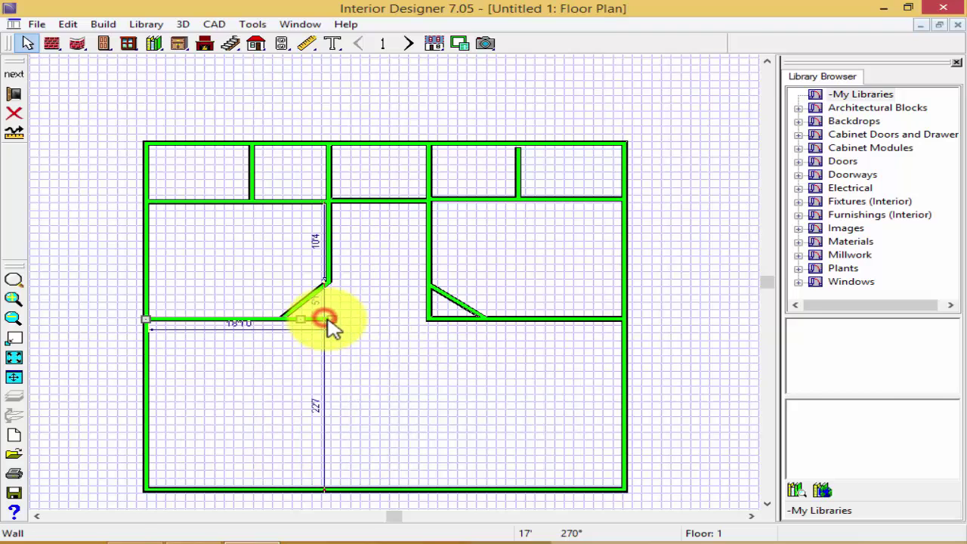
{"action": "left_click_drag", "start_coordinate": [324, 319], "coordinate": [280, 319]}
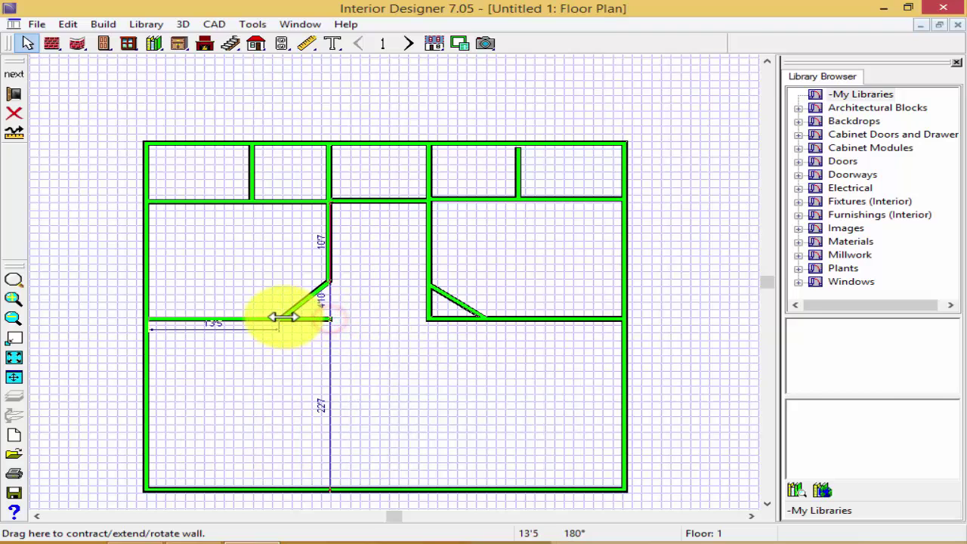
Step: Shorten the right room's two inner corner walls back to the diagonal, the upright one to about 18'10
{"action": "left_click", "coordinate": [455, 306]}
{"action": "left_click", "coordinate": [429, 316]}
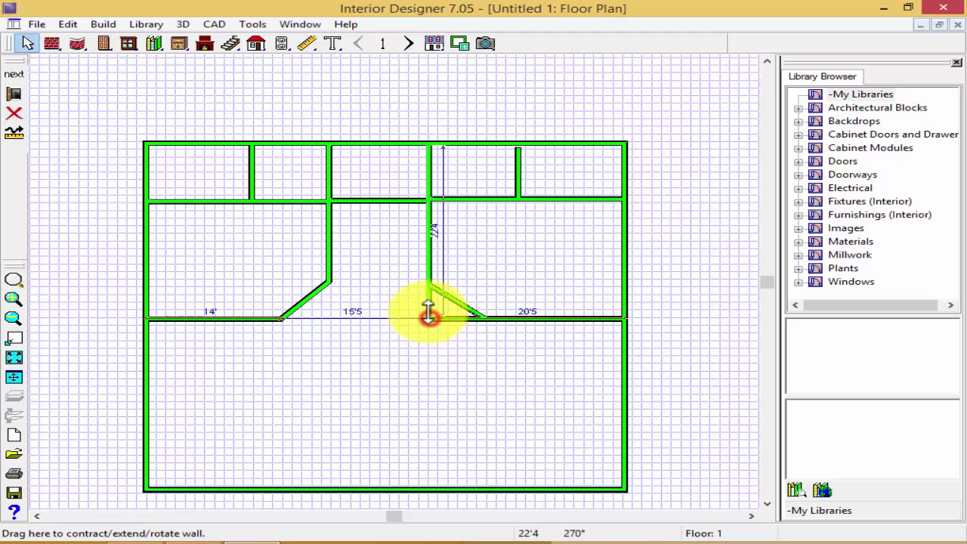
{"action": "left_click", "coordinate": [437, 316]}
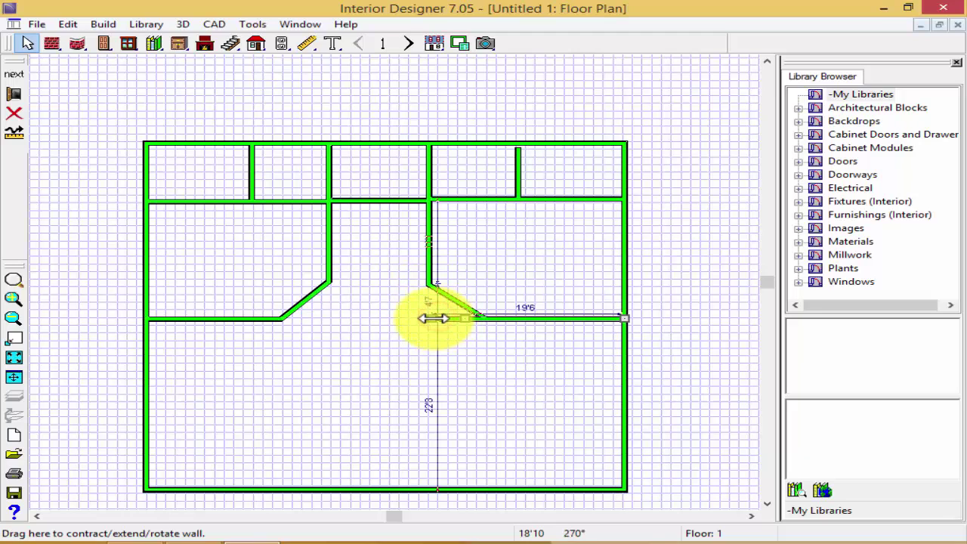
{"action": "left_click_drag", "start_coordinate": [433, 318], "coordinate": [484, 318]}
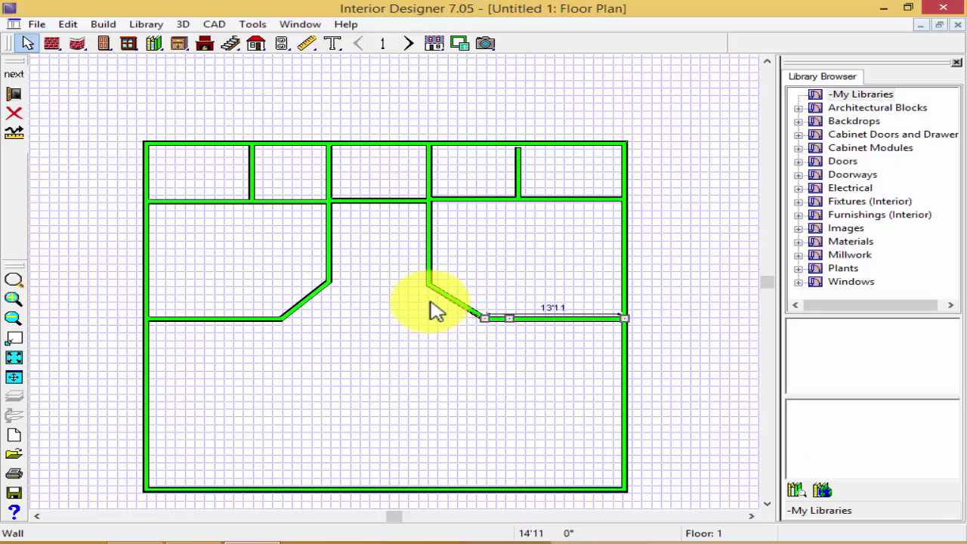
{"action": "left_click", "coordinate": [430, 288]}
{"action": "left_click", "coordinate": [430, 282]}
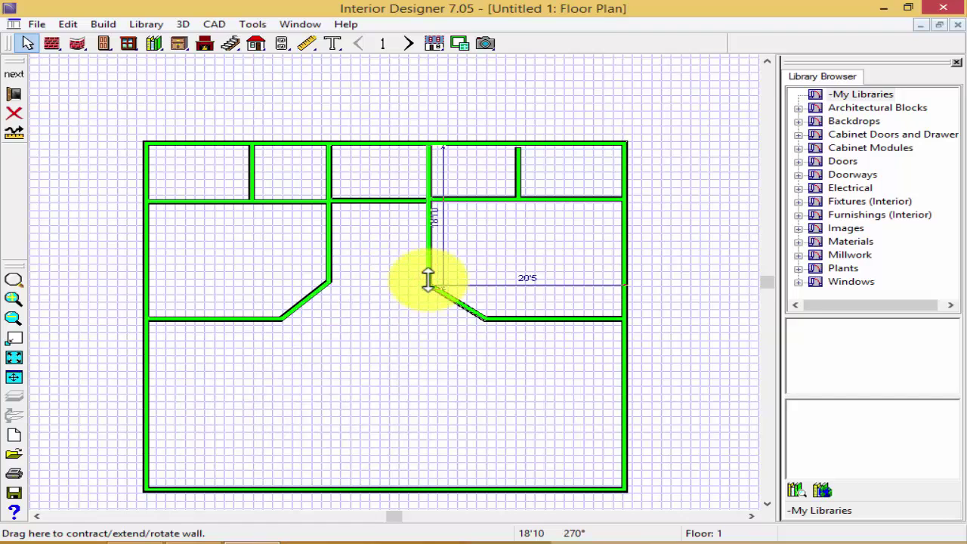
{"action": "left_click", "coordinate": [427, 280]}
{"action": "left_click", "coordinate": [426, 319]}
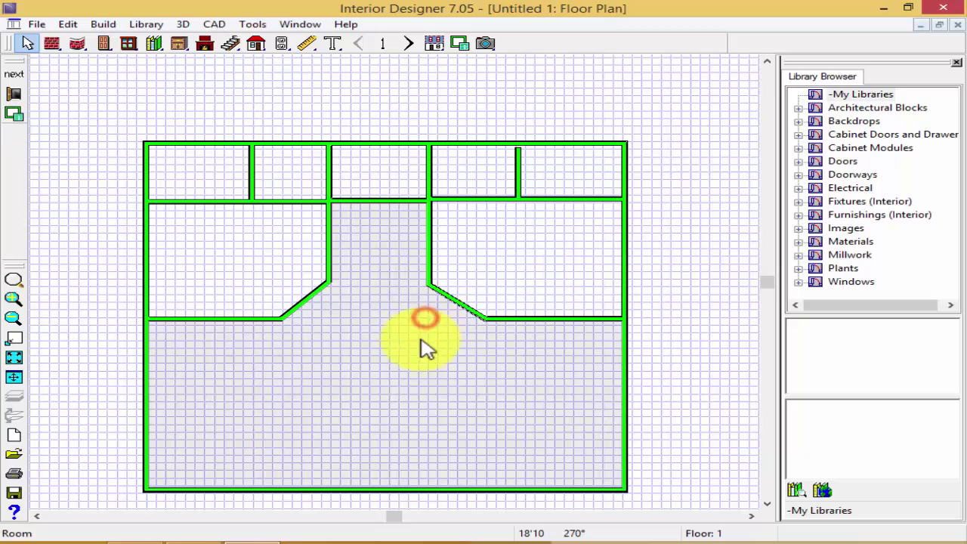
Step: Move the short upright partition above the right room closer to the central passage, joined to the top exterior wall
{"action": "scroll", "coordinate": [426, 339], "scroll_direction": "down", "scroll_amount": 1}
{"action": "scroll", "coordinate": [428, 335], "scroll_direction": "up", "scroll_amount": 2}
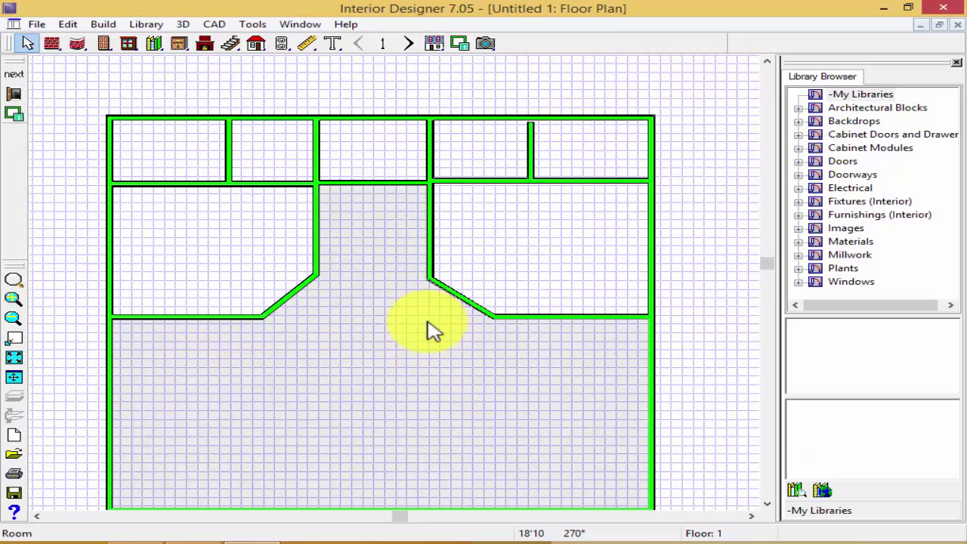
{"action": "left_click", "coordinate": [530, 147]}
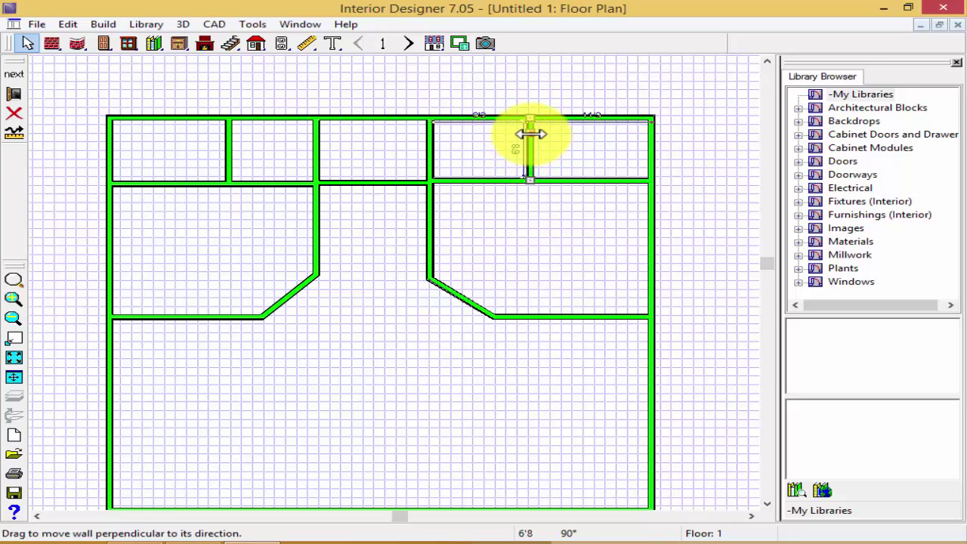
{"action": "left_click_drag", "start_coordinate": [530, 134], "coordinate": [518, 134]}
Step: Move the short upright partition above the left room closer to the central passage
{"action": "left_click", "coordinate": [228, 146]}
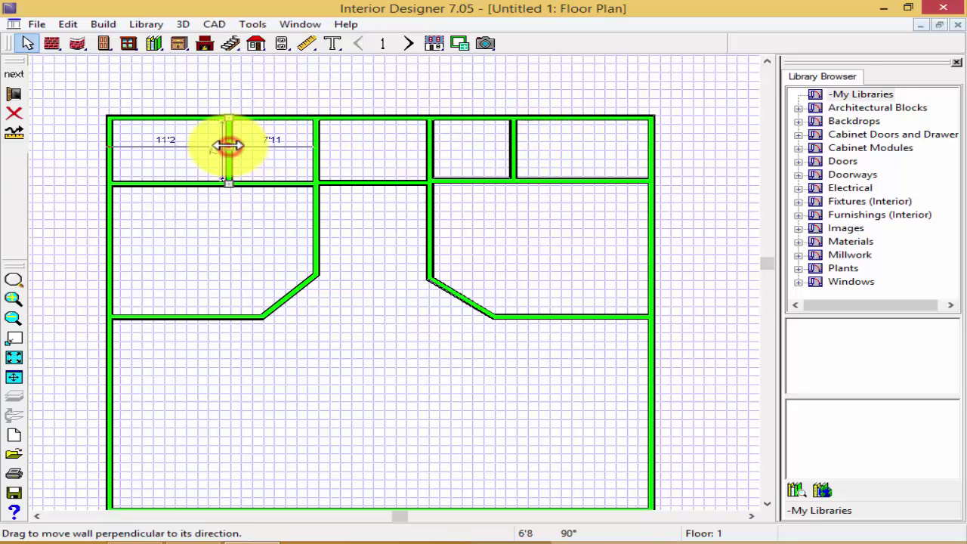
{"action": "double_click", "coordinate": [228, 151]}
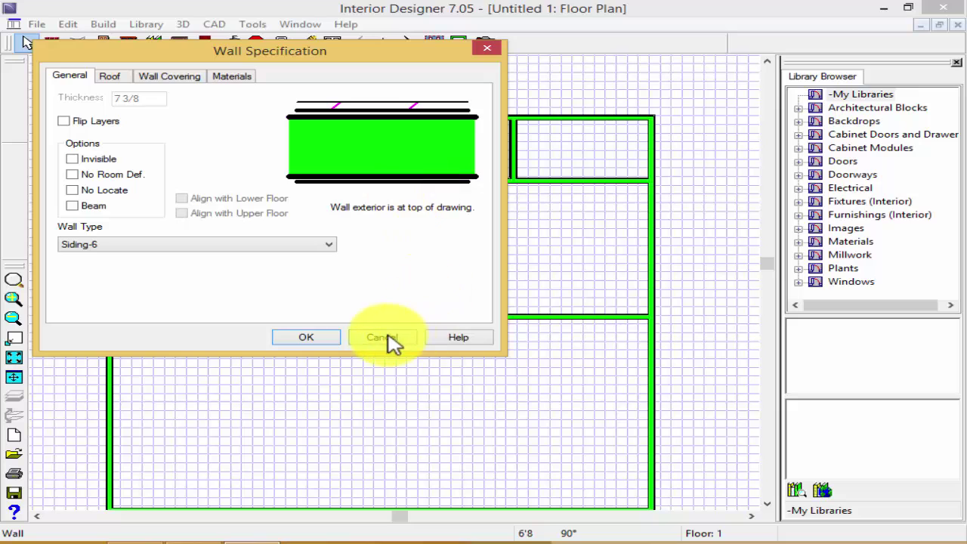
{"action": "left_click", "coordinate": [389, 337]}
{"action": "left_click_drag", "start_coordinate": [232, 149], "coordinate": [281, 156]}
Step: Flip the layers of the top exterior wall
{"action": "double_click", "coordinate": [379, 123]}
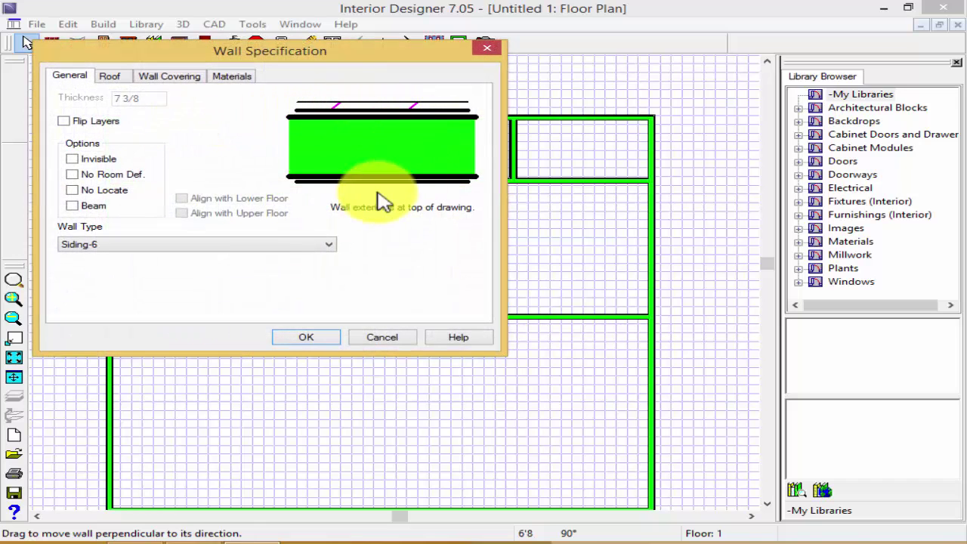
{"action": "left_click", "coordinate": [66, 122]}
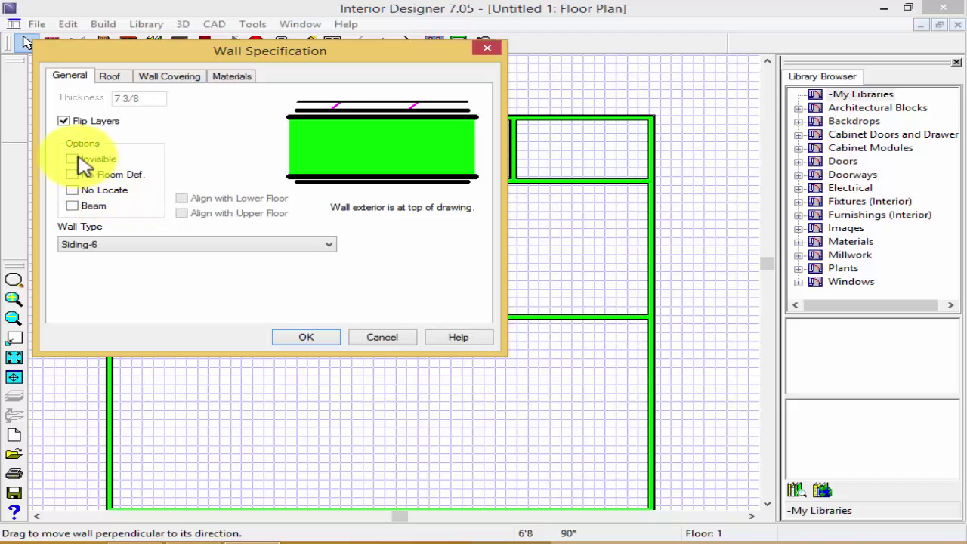
Step: Try the wall types Wood Frame 16"OC, 8" Concrete Stem Wall, Brick-6, Interior-4 and Siding-6 on the top exterior wall
{"action": "left_click", "coordinate": [111, 244]}
{"action": "left_click", "coordinate": [111, 258]}
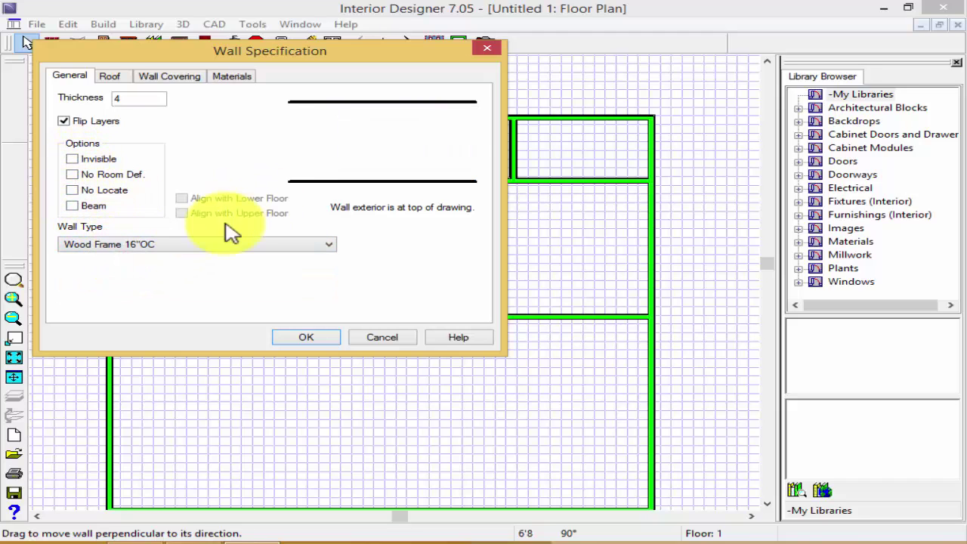
{"action": "left_click", "coordinate": [157, 244]}
{"action": "left_click", "coordinate": [121, 263]}
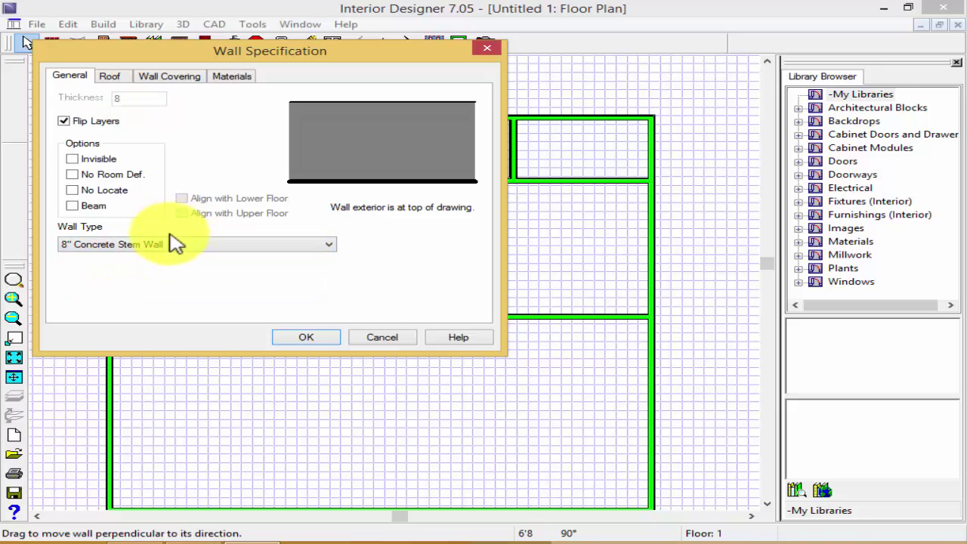
{"action": "left_click", "coordinate": [151, 245]}
{"action": "left_click", "coordinate": [114, 278]}
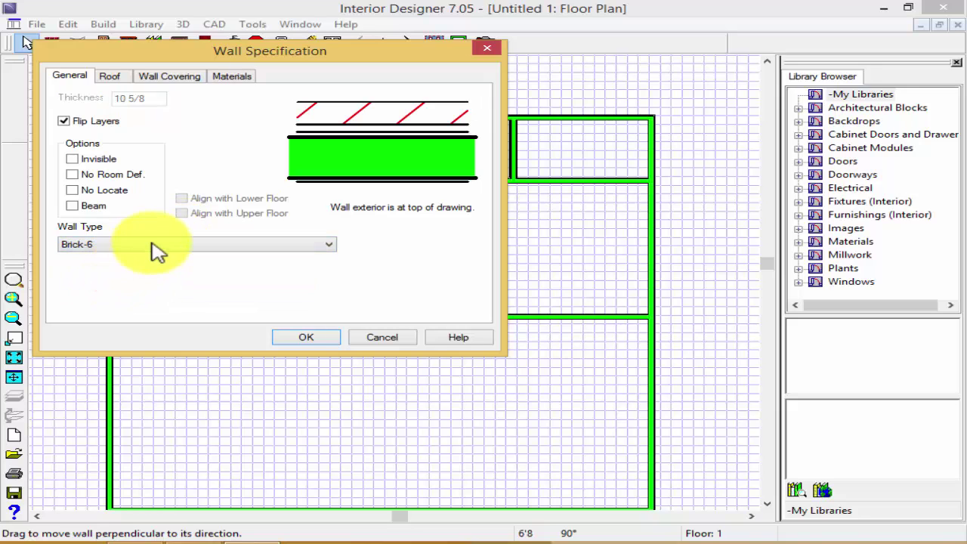
{"action": "left_click", "coordinate": [157, 244]}
{"action": "left_click", "coordinate": [111, 291]}
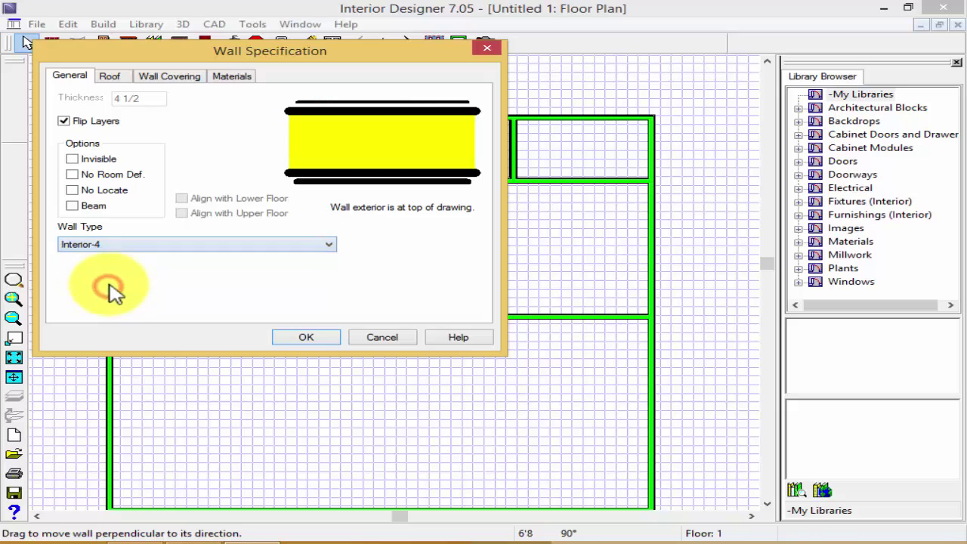
{"action": "left_click", "coordinate": [134, 248]}
{"action": "left_click", "coordinate": [109, 298]}
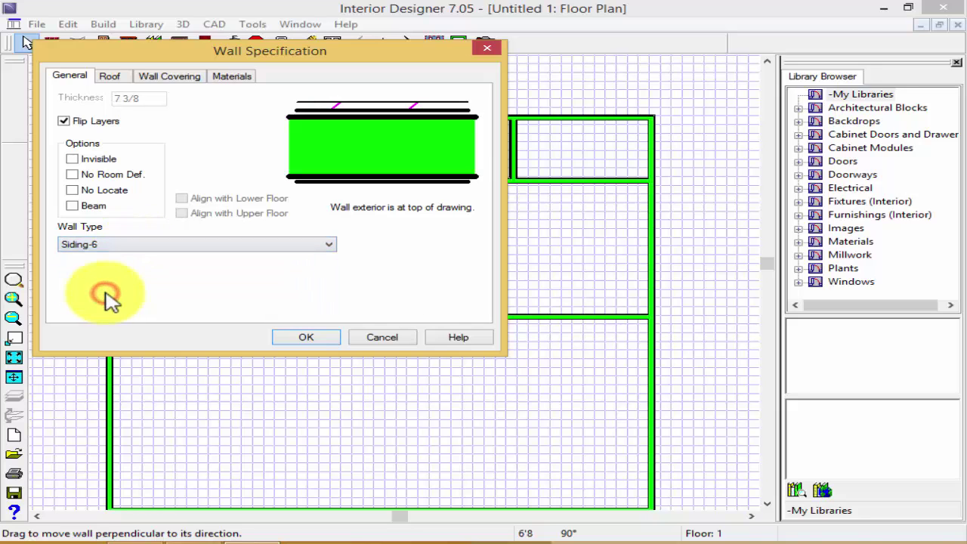
Step: Set the top exterior wall's type to Brick-6 and apply the specification
{"action": "left_click", "coordinate": [127, 244]}
{"action": "left_click", "coordinate": [95, 275]}
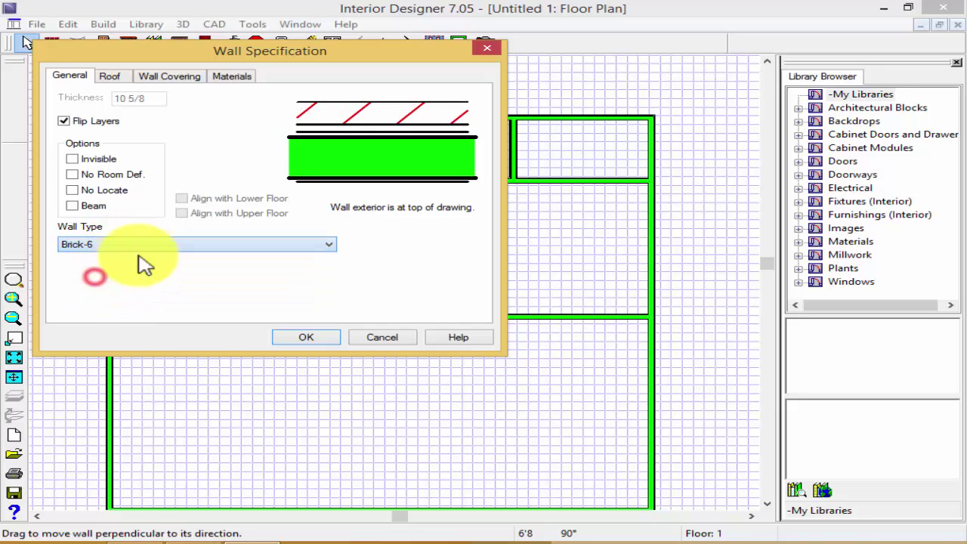
{"action": "left_click", "coordinate": [310, 337]}
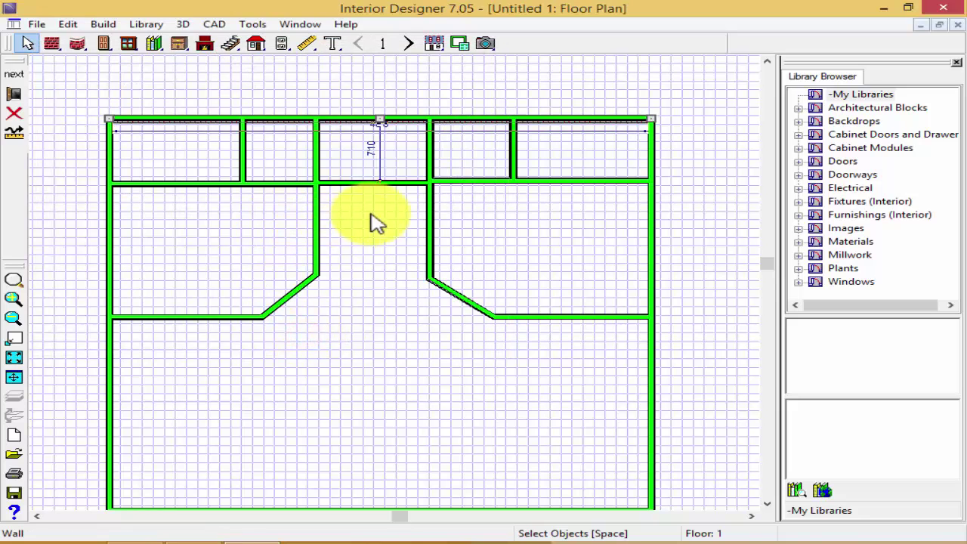
Step: Inspect the walls in a 3D doll house view from several angles, and return to the floor plan
{"action": "left_click", "coordinate": [487, 43]}
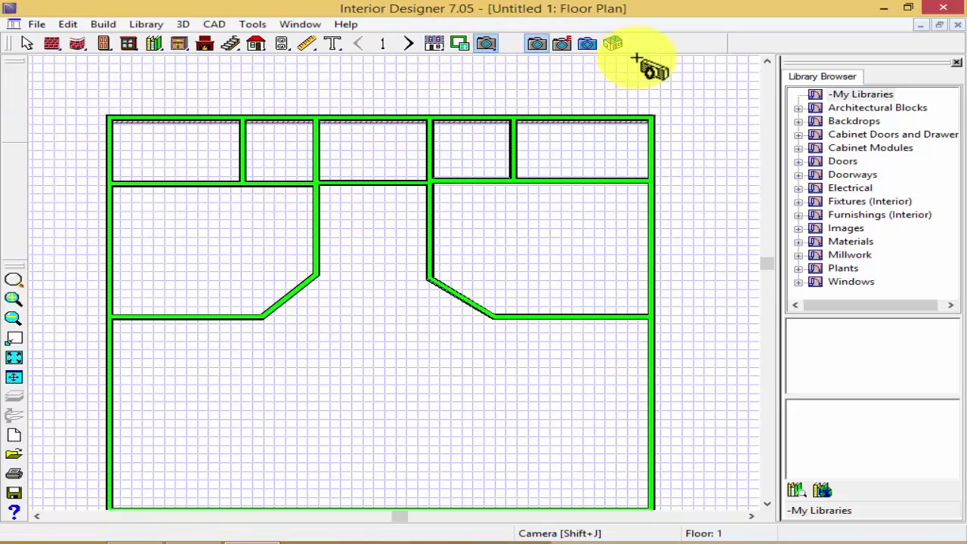
{"action": "left_click", "coordinate": [613, 44]}
{"action": "left_click_drag", "start_coordinate": [486, 211], "coordinate": [572, 274]}
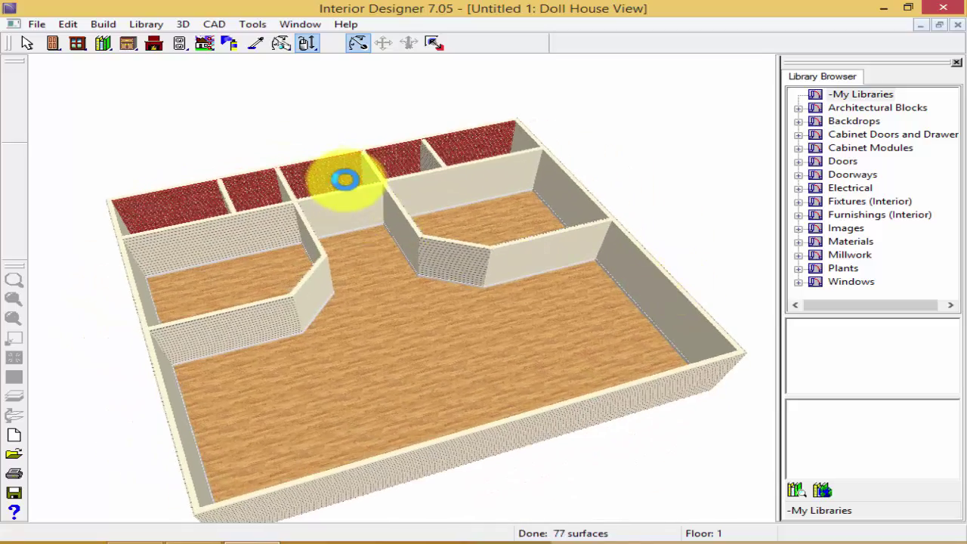
{"action": "scroll", "coordinate": [344, 179], "scroll_direction": "up", "scroll_amount": 3}
{"action": "left_click_drag", "start_coordinate": [345, 179], "coordinate": [285, 150]}
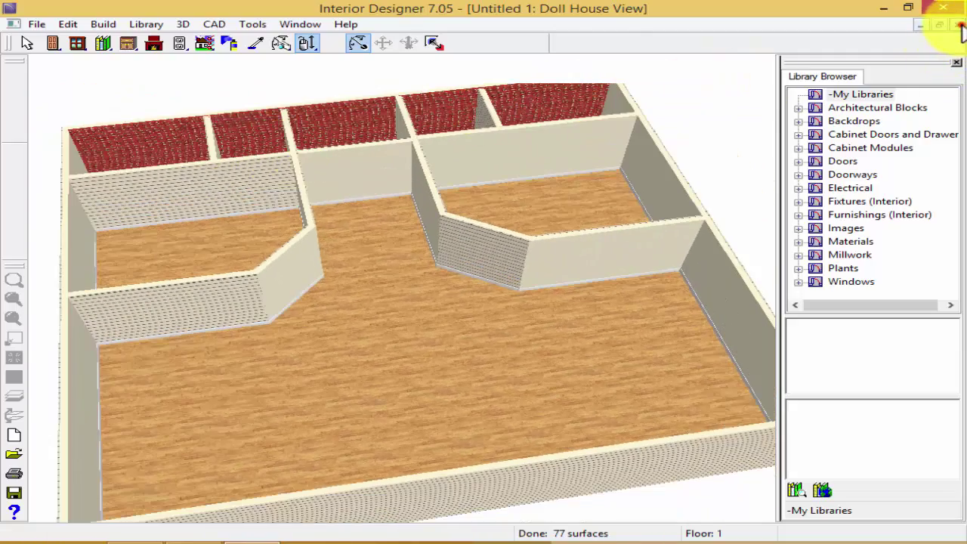
{"action": "left_click", "coordinate": [960, 25]}
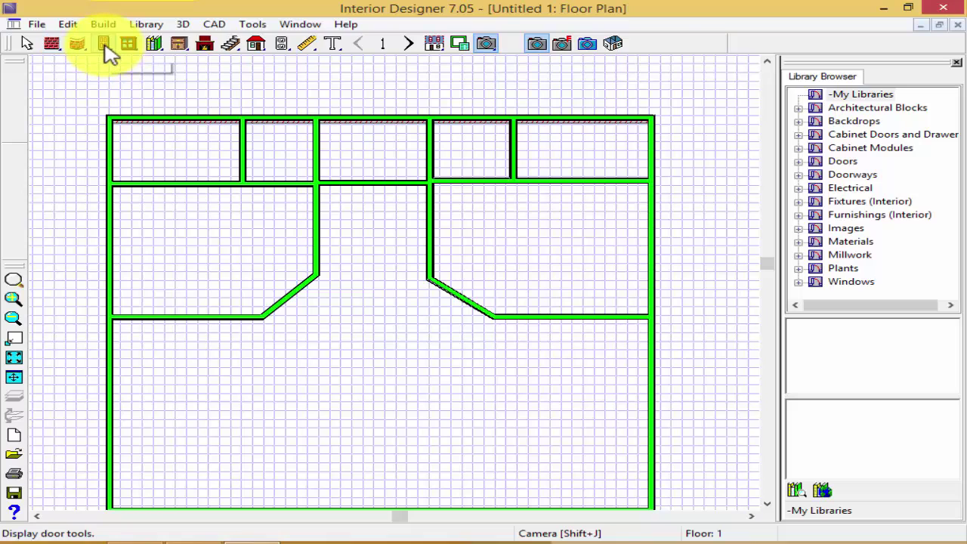
Step: Place a hinged door in the left room's diagonal wall and a sliding door in the right room's diagonal wall
{"action": "left_click", "coordinate": [104, 44]}
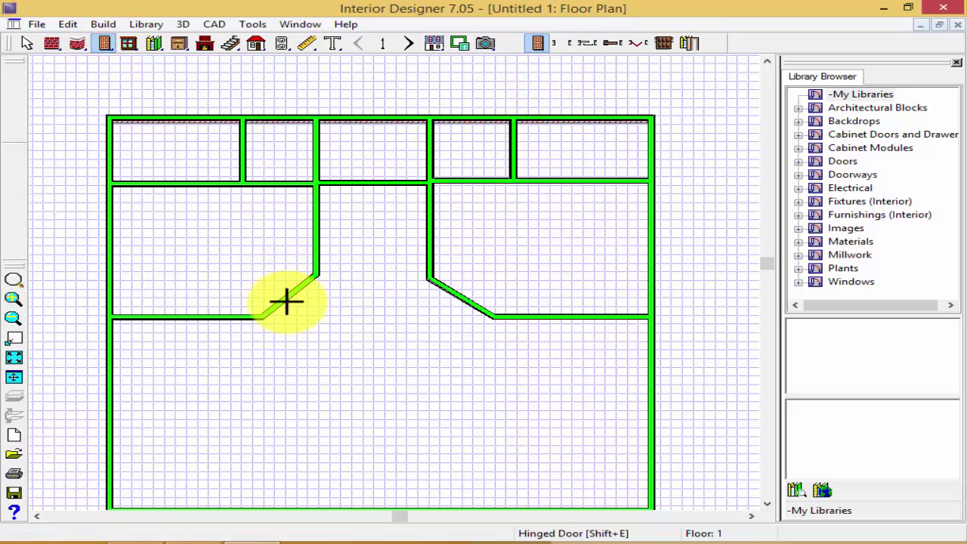
{"action": "left_click", "coordinate": [289, 295]}
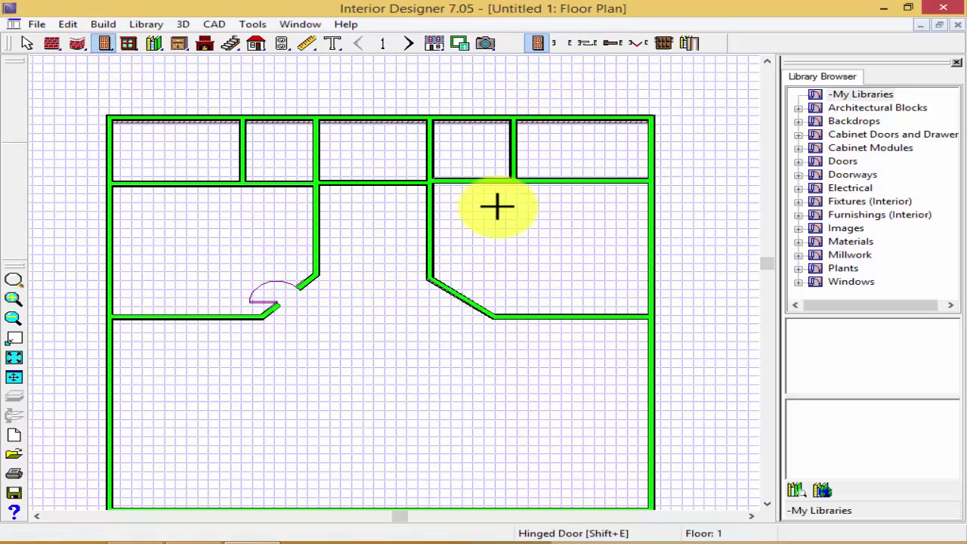
{"action": "left_click", "coordinate": [592, 43]}
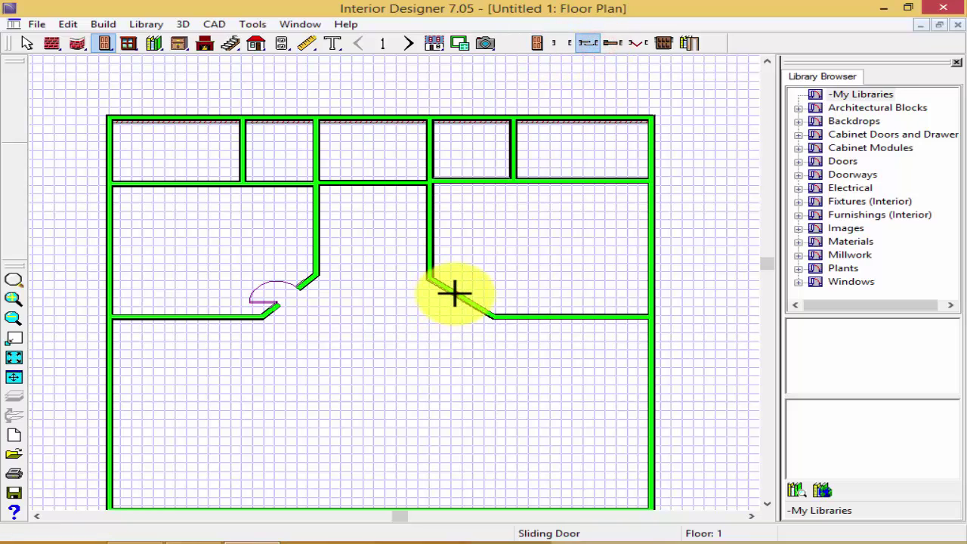
{"action": "left_click", "coordinate": [454, 294]}
Step: Place a pocket door in the wall above the right room beside the passage, and a hinged door in the short partition there
{"action": "left_click", "coordinate": [615, 44]}
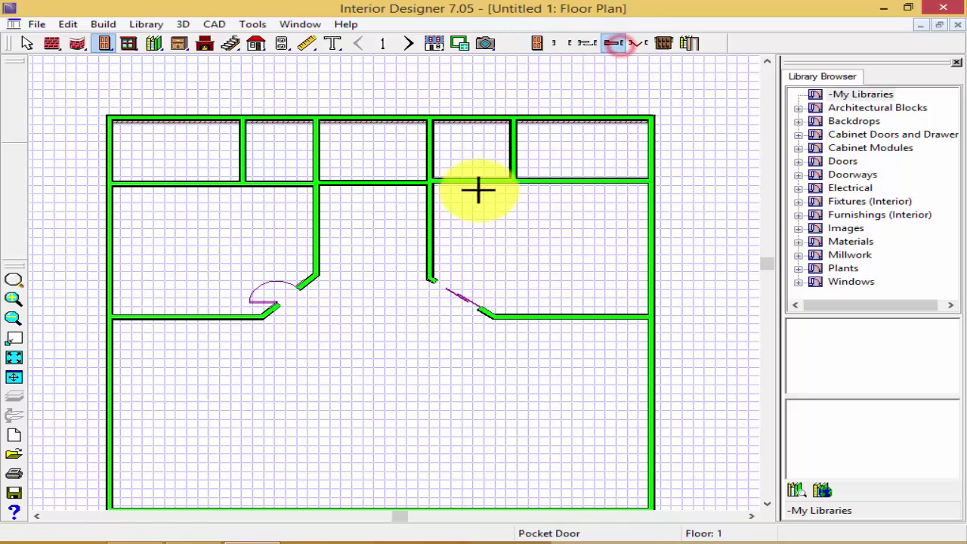
{"action": "left_click", "coordinate": [476, 178]}
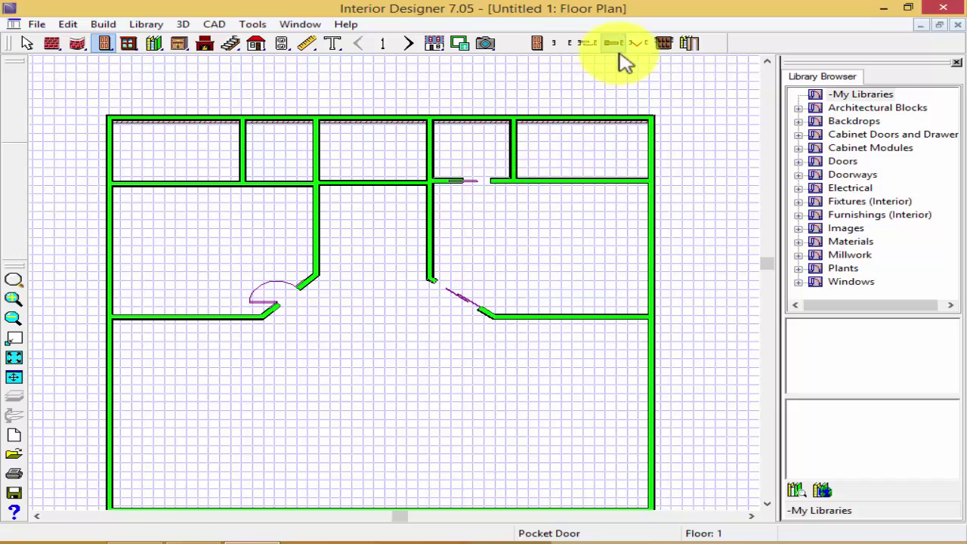
{"action": "left_click", "coordinate": [531, 43]}
{"action": "left_click", "coordinate": [513, 163]}
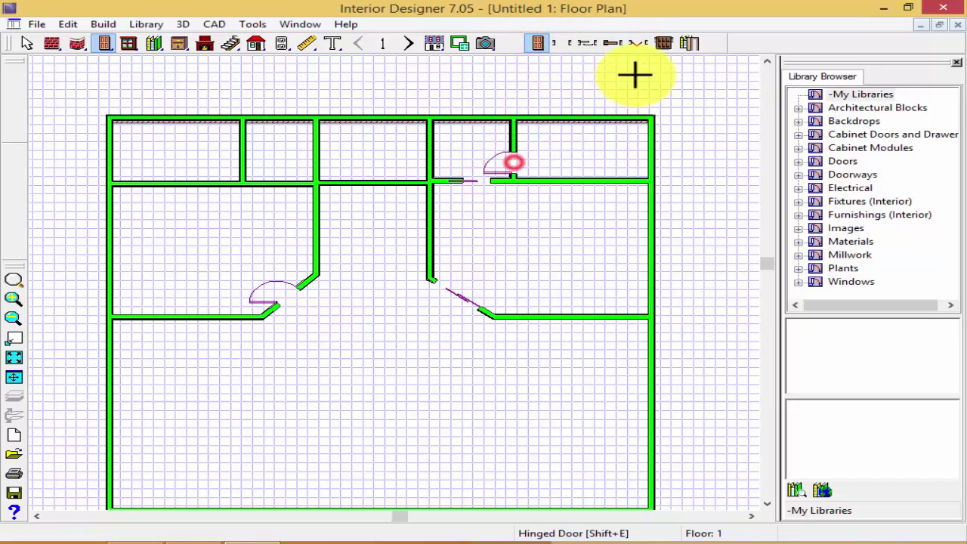
Step: Place a bifold door in the wall above the left room beside the passage, and a hinged door in the short partition there
{"action": "left_click", "coordinate": [638, 43]}
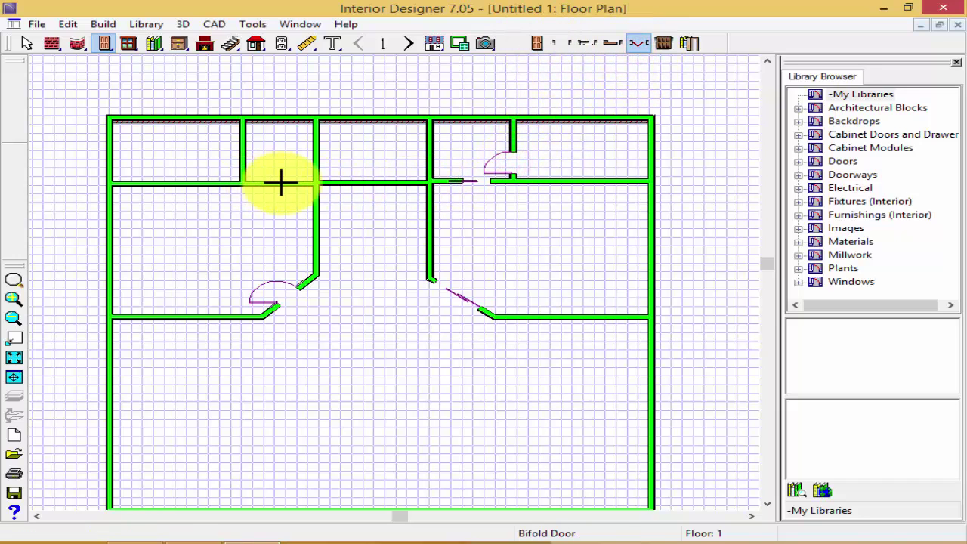
{"action": "left_click", "coordinate": [295, 182]}
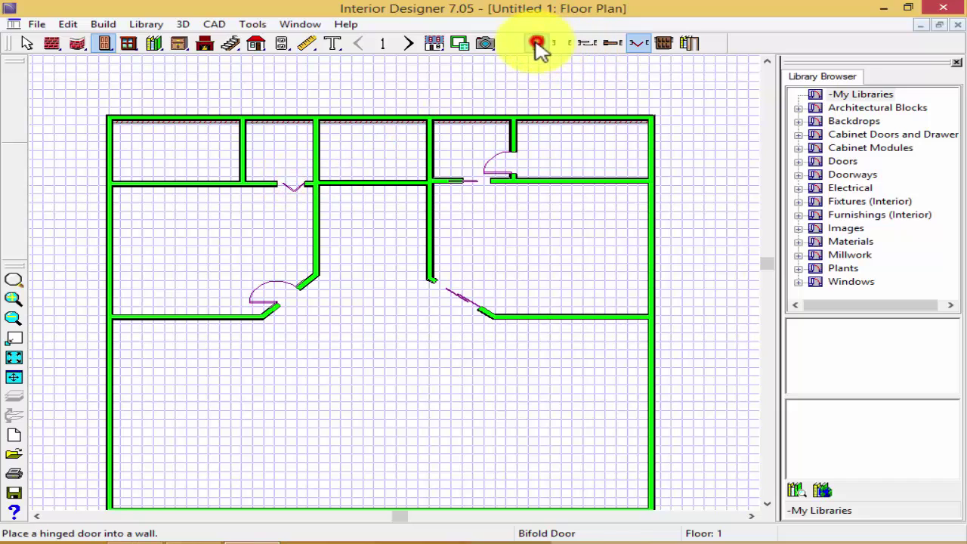
{"action": "left_click", "coordinate": [537, 43]}
{"action": "left_click", "coordinate": [242, 165]}
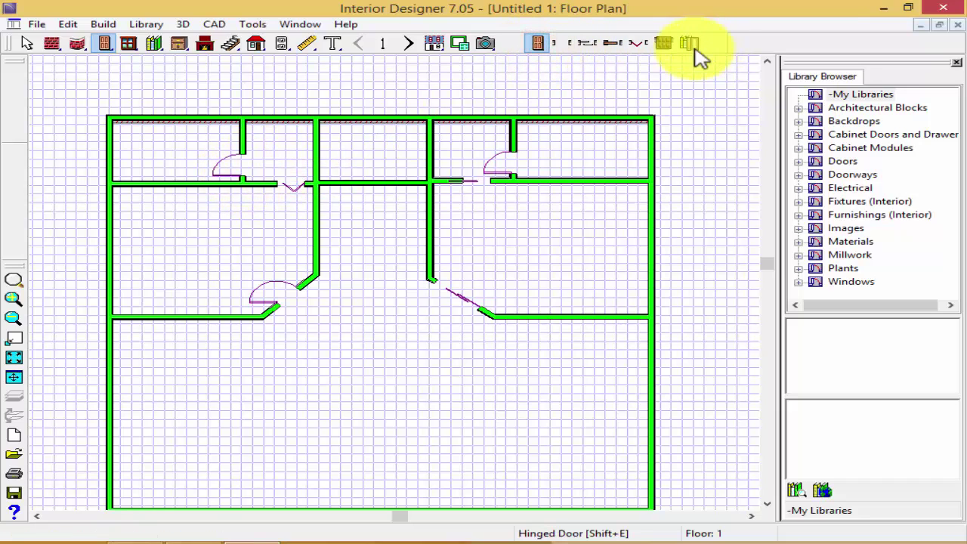
Step: Open the specification of the hinged door in the left room's diagonal wall
{"action": "left_click", "coordinate": [26, 43]}
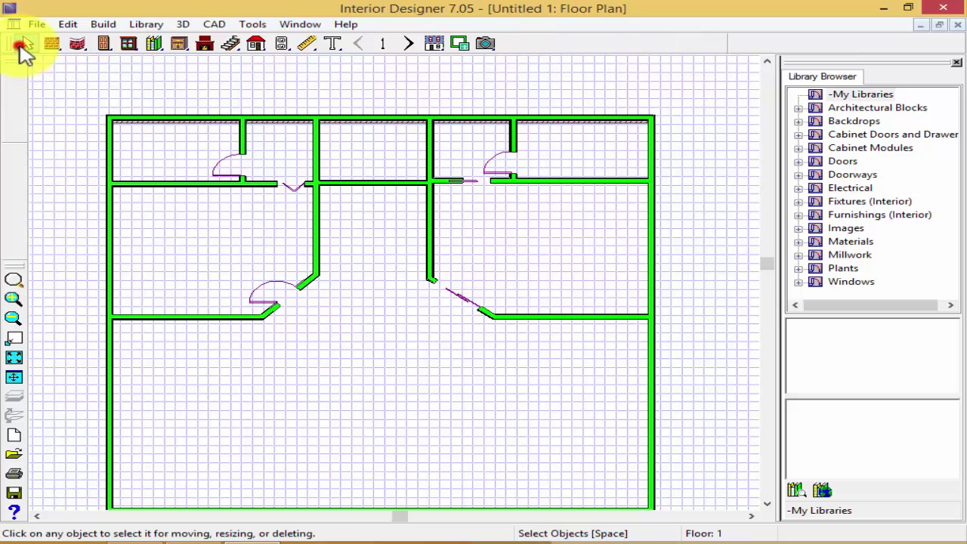
{"action": "left_click", "coordinate": [288, 300]}
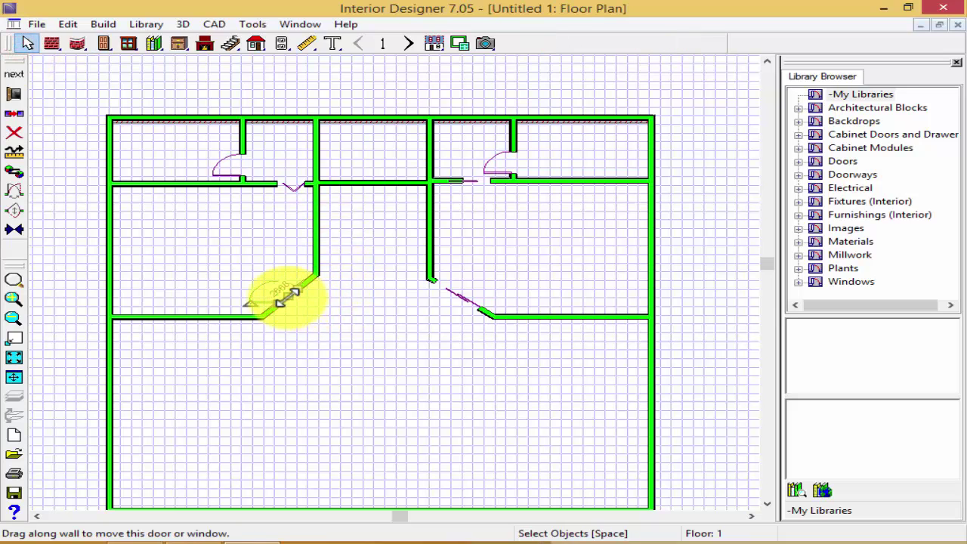
{"action": "double_click", "coordinate": [286, 297]}
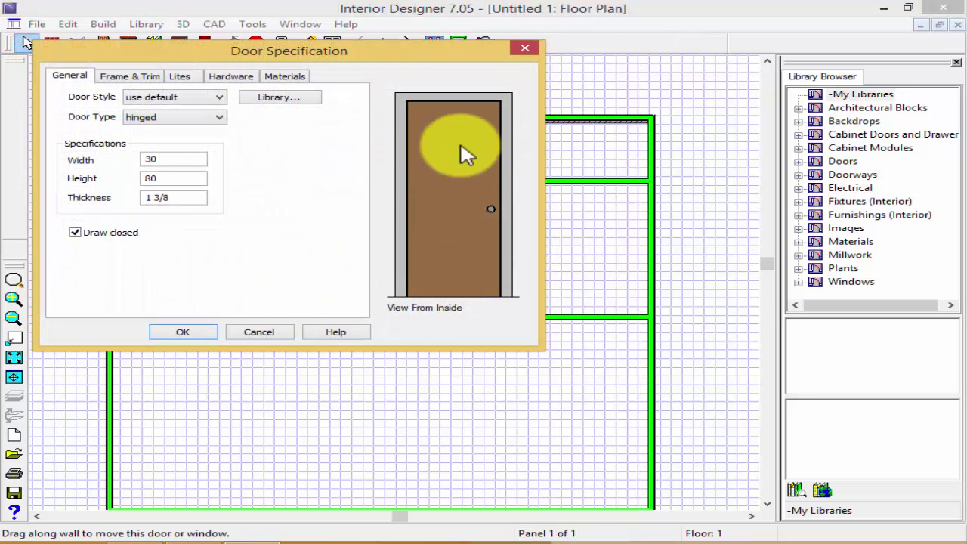
Step: Try other styles such as slab and panel on the left diagonal wall's hinged door
{"action": "left_click", "coordinate": [141, 98]}
{"action": "left_click", "coordinate": [148, 120]}
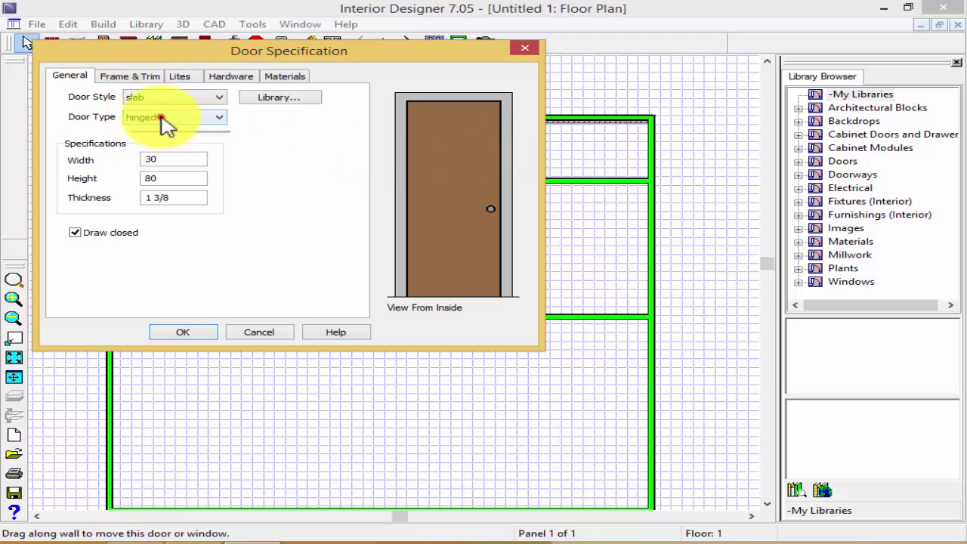
{"action": "left_click", "coordinate": [167, 119]}
{"action": "left_click", "coordinate": [167, 97]}
{"action": "left_click", "coordinate": [164, 97]}
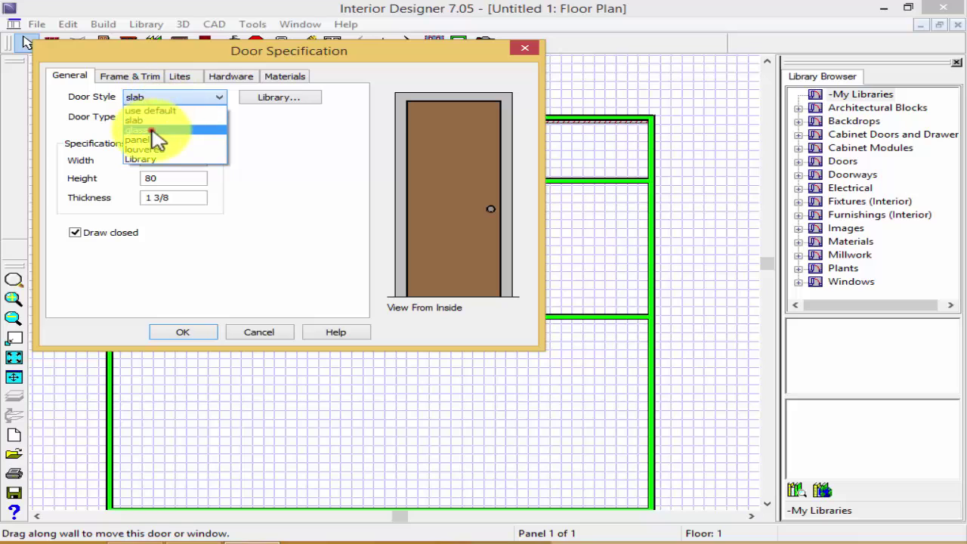
{"action": "left_click", "coordinate": [151, 130]}
{"action": "left_click", "coordinate": [169, 97]}
{"action": "left_click", "coordinate": [155, 140]}
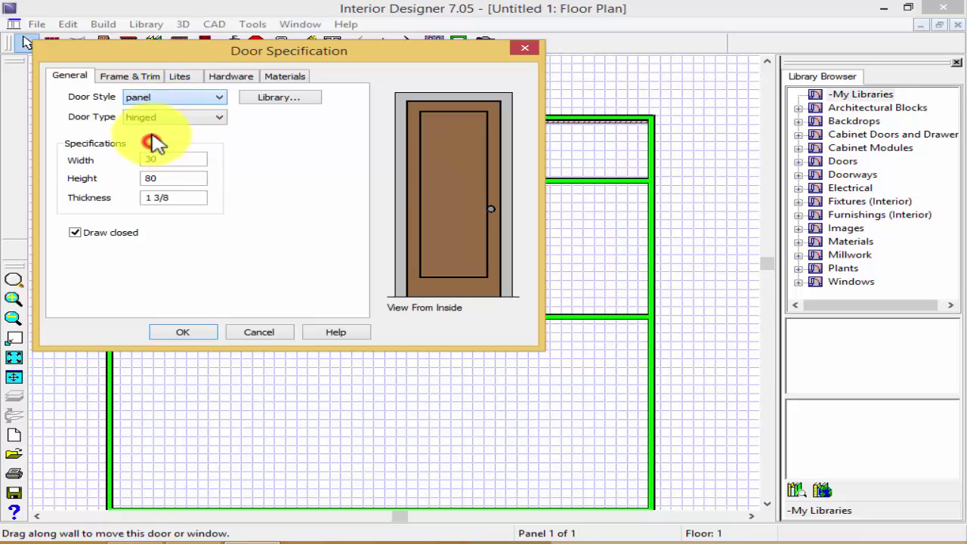
Step: Set the left diagonal wall's hinged door to the louvered style and widen it to 3'0"
{"action": "left_click", "coordinate": [169, 97]}
{"action": "left_click", "coordinate": [160, 150]}
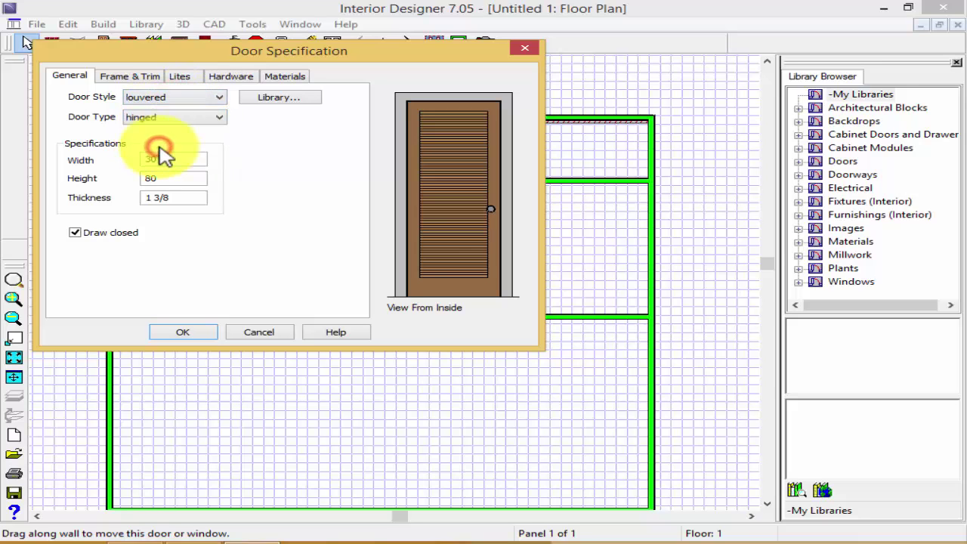
{"action": "left_click", "coordinate": [216, 117]}
{"action": "left_click", "coordinate": [146, 150]}
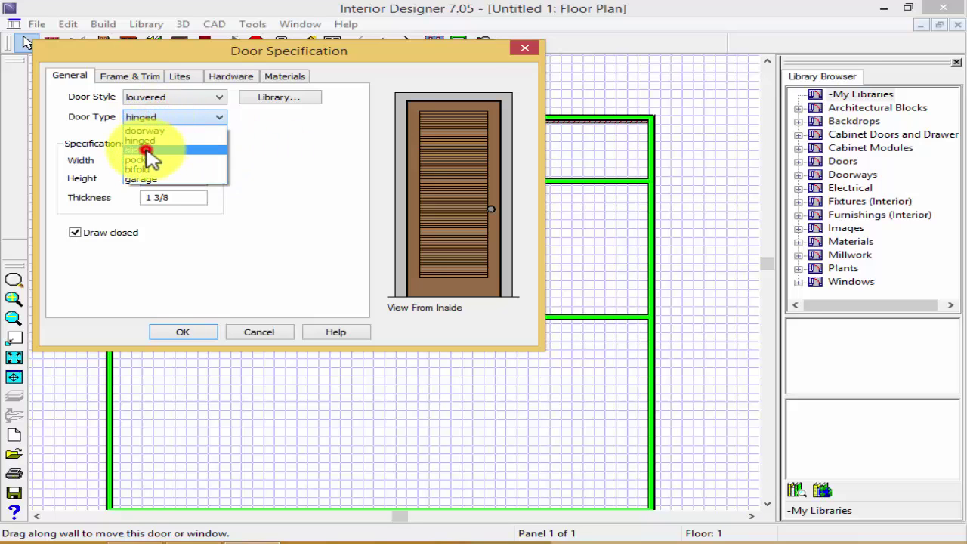
{"action": "left_click", "coordinate": [640, 325]}
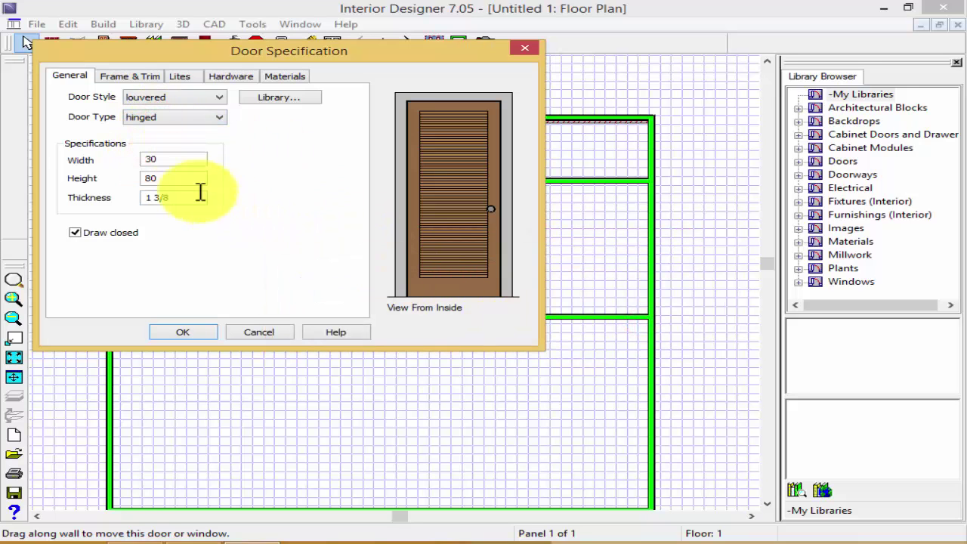
{"action": "left_click_drag", "start_coordinate": [184, 159], "coordinate": [131, 161]}
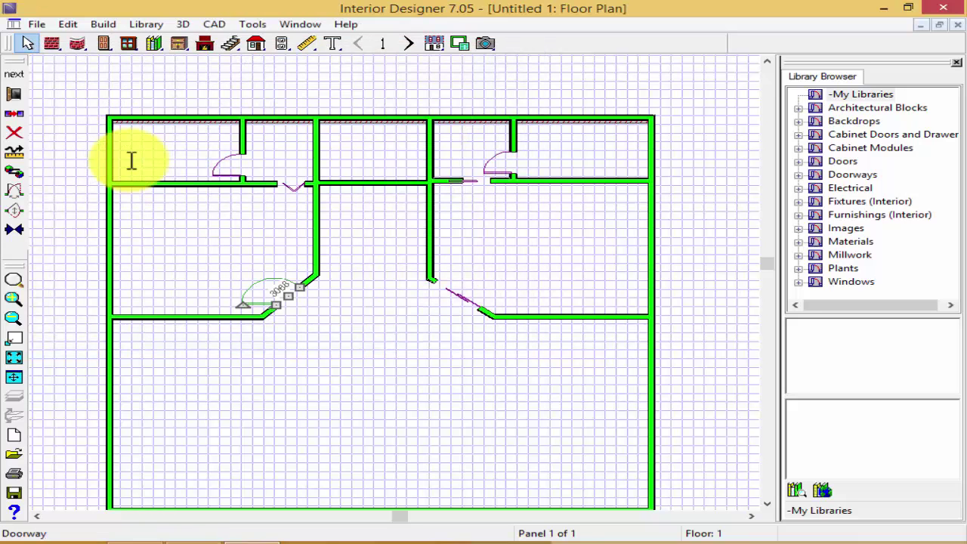
Step: Set the width of the sliding door in the right diagonal wall to 36
{"action": "scroll", "coordinate": [294, 292], "scroll_direction": "up", "scroll_amount": 1}
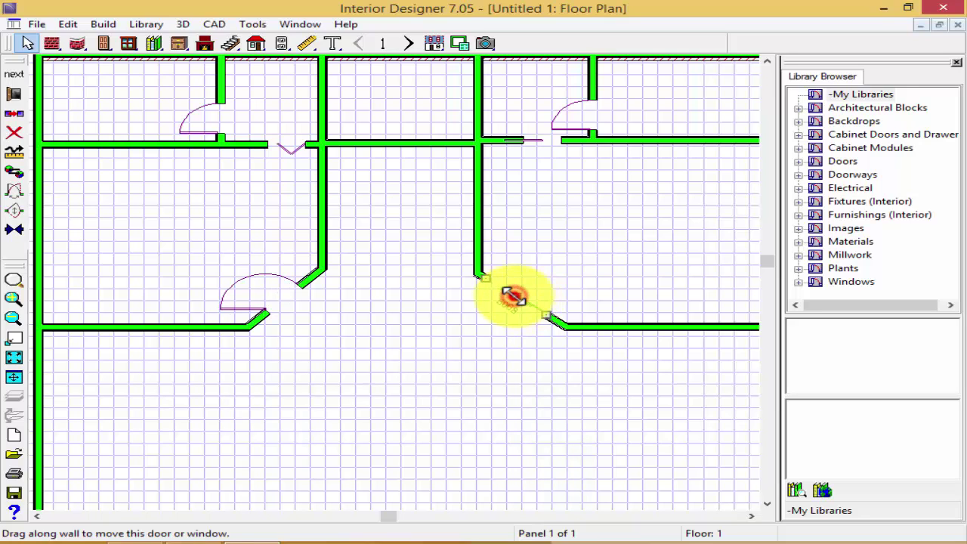
{"action": "double_click", "coordinate": [513, 295]}
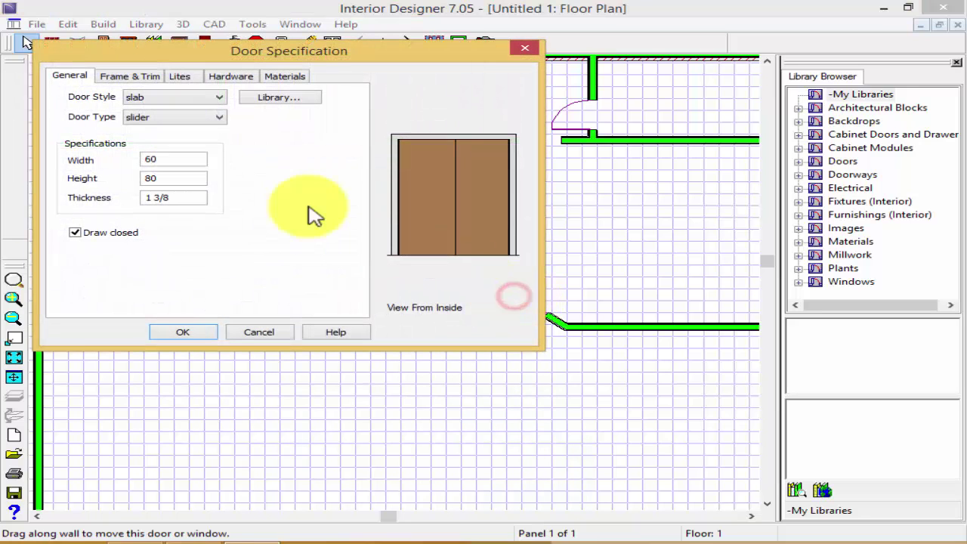
{"action": "double_click", "coordinate": [181, 160]}
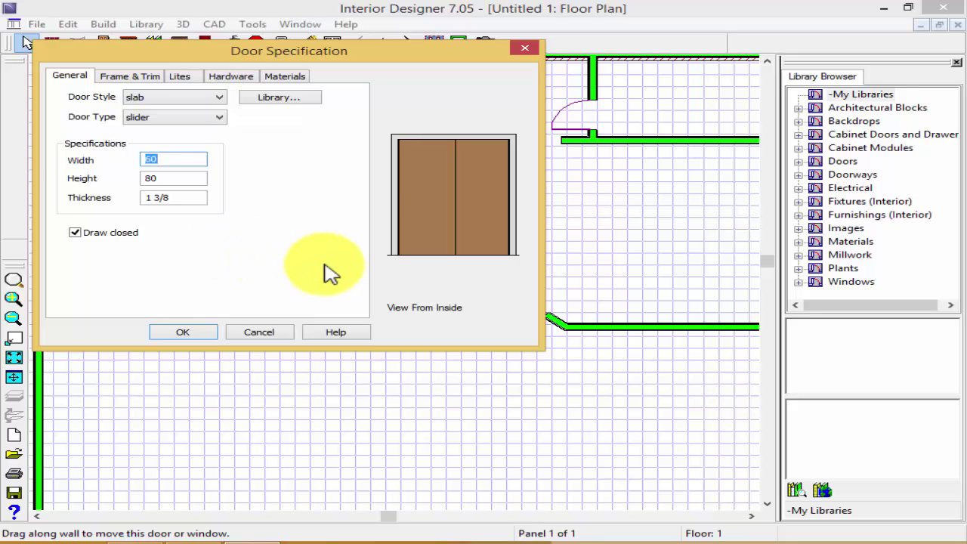
{"action": "key", "text": "Return"}
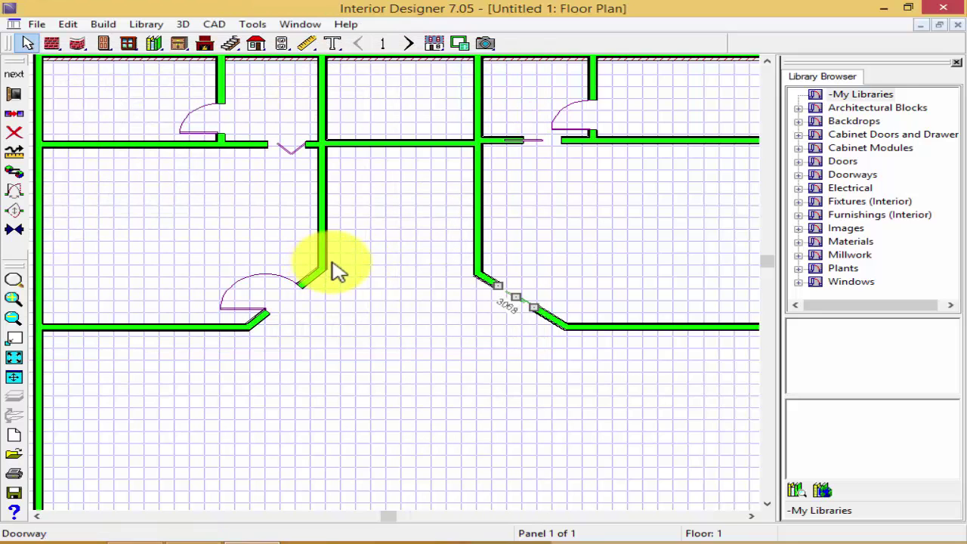
Step: Change the right diagonal wall's door to the glass style and the bifold type
{"action": "double_click", "coordinate": [513, 294]}
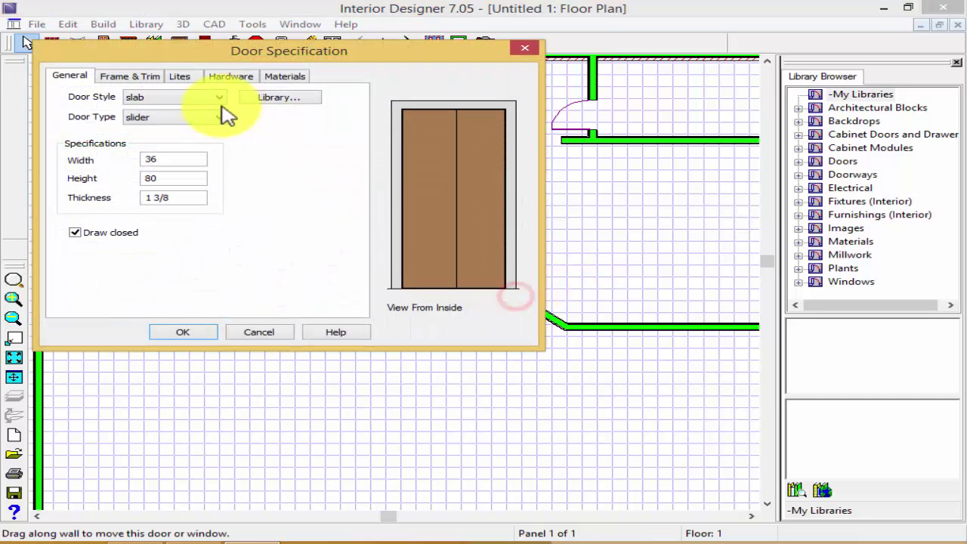
{"action": "left_click", "coordinate": [170, 97]}
{"action": "left_click", "coordinate": [152, 130]}
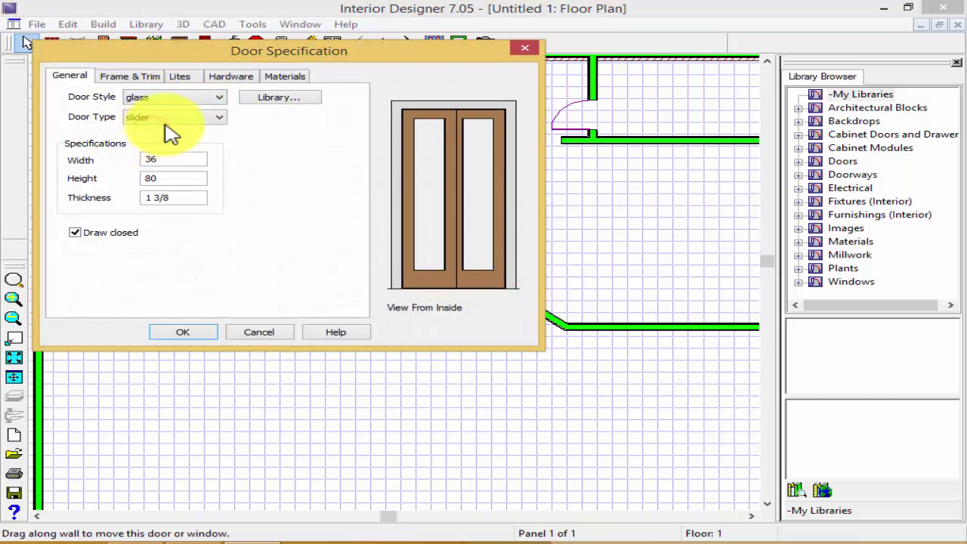
{"action": "left_click", "coordinate": [153, 138]}
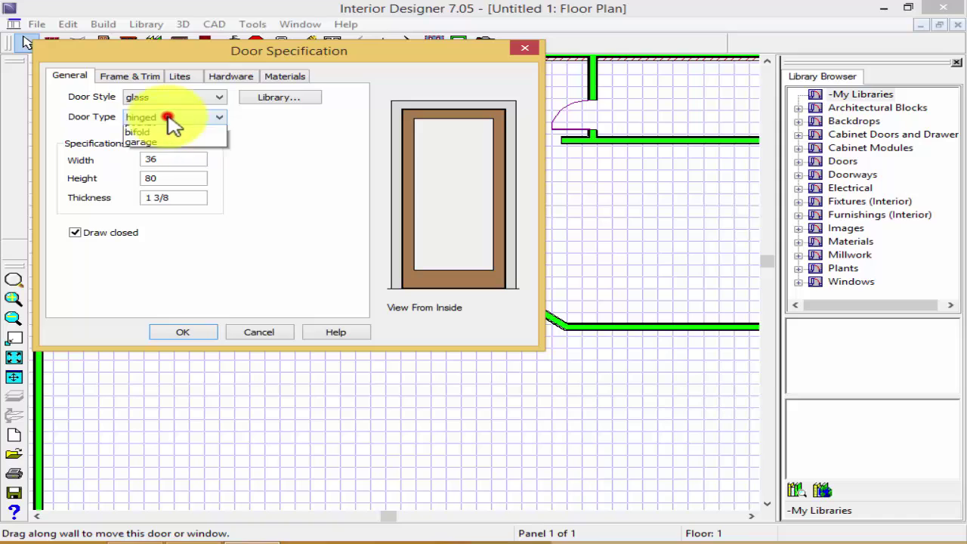
{"action": "left_click", "coordinate": [161, 156]}
{"action": "left_click", "coordinate": [175, 119]}
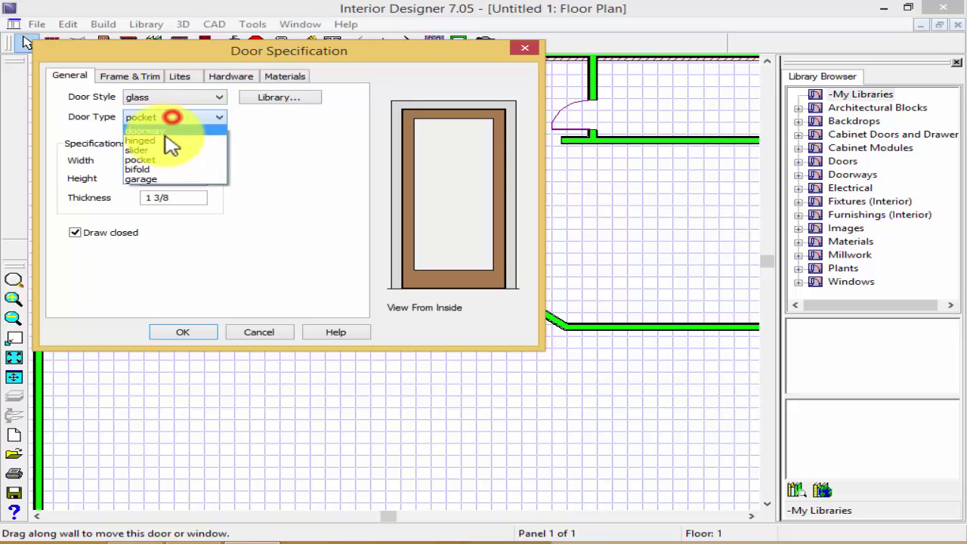
{"action": "left_click", "coordinate": [155, 172]}
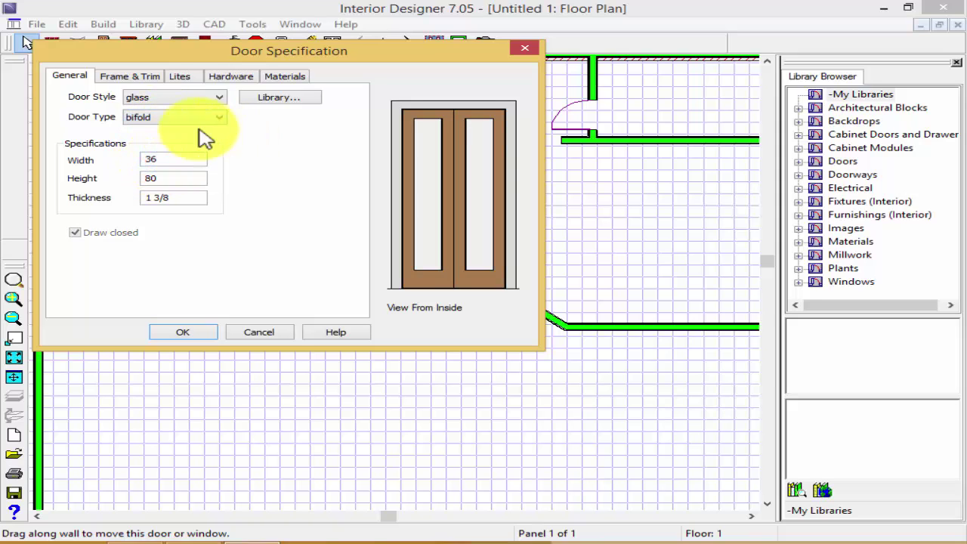
Step: Try to convert the right diagonal wall's glass bifold door to the slider type
{"action": "left_click", "coordinate": [173, 119]}
{"action": "left_click", "coordinate": [151, 155]}
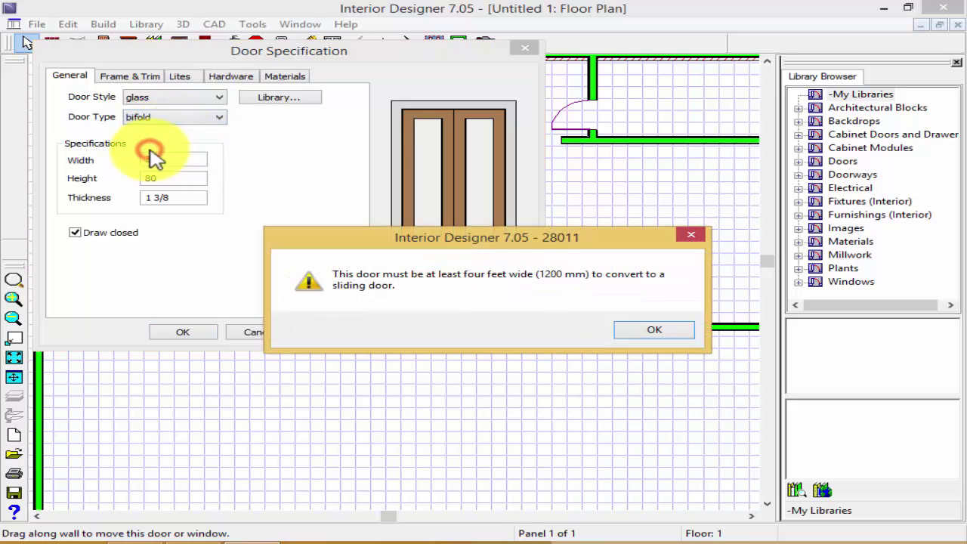
{"action": "left_click", "coordinate": [644, 333]}
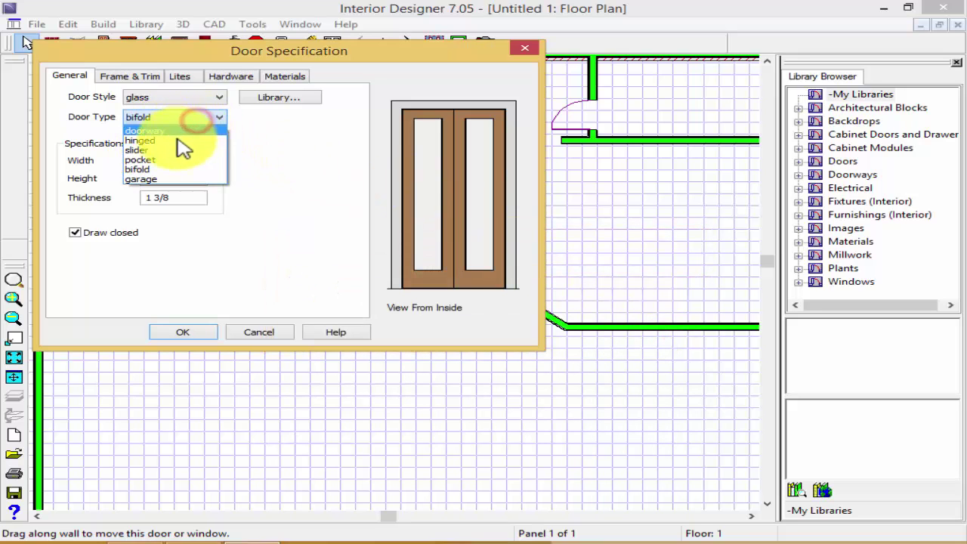
{"action": "left_click", "coordinate": [177, 149]}
{"action": "left_click", "coordinate": [663, 328]}
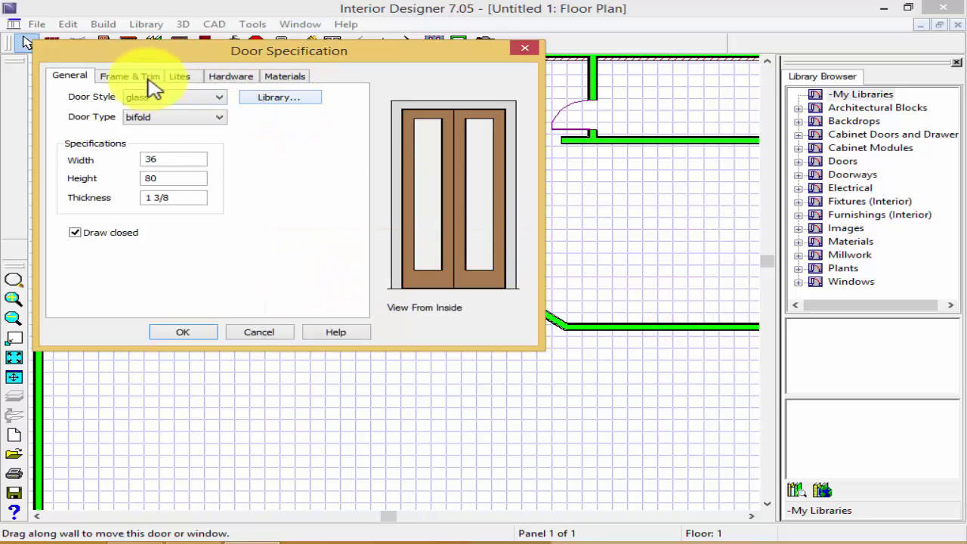
Step: Set the glass bifold door's frame width to 5 and give it 2 lites across with the prairie special type
{"action": "left_click", "coordinate": [146, 76]}
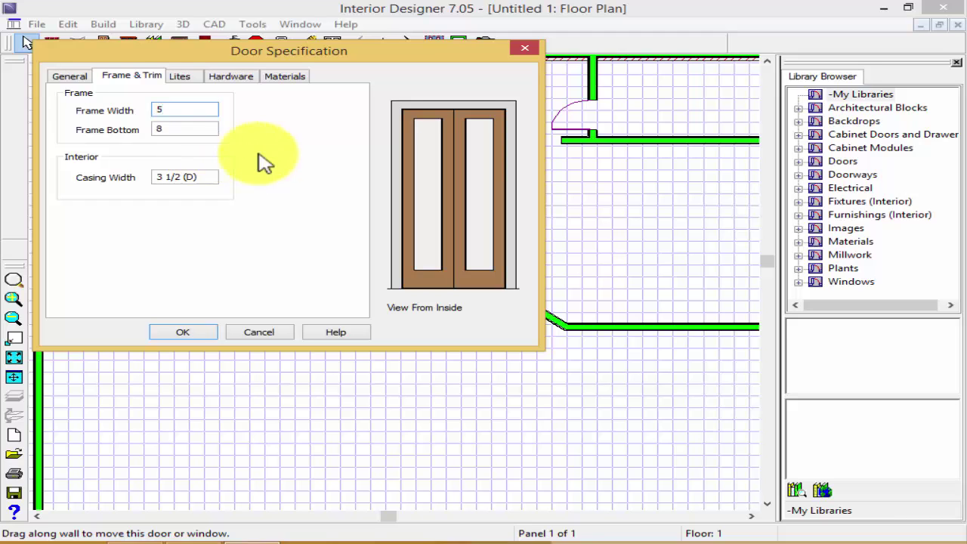
{"action": "left_click", "coordinate": [188, 130]}
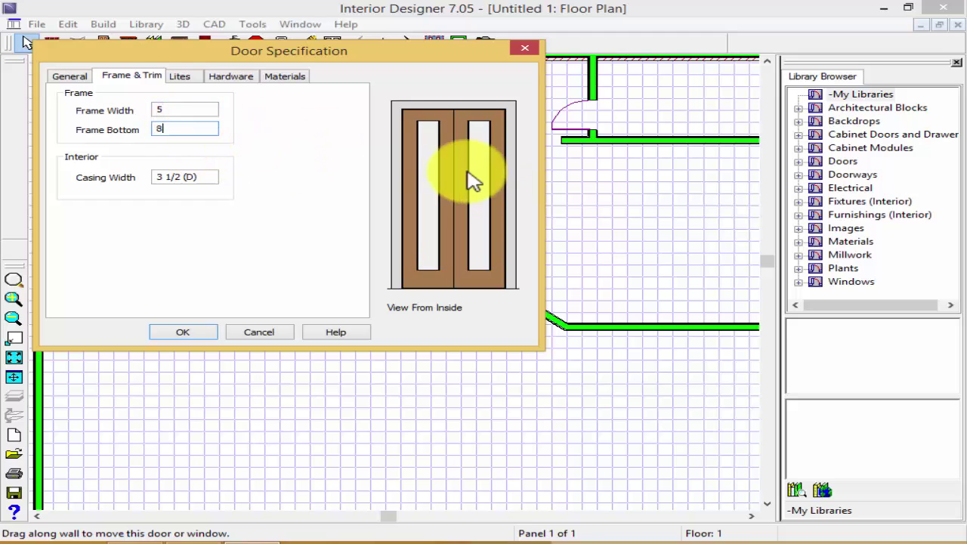
{"action": "left_click", "coordinate": [179, 76]}
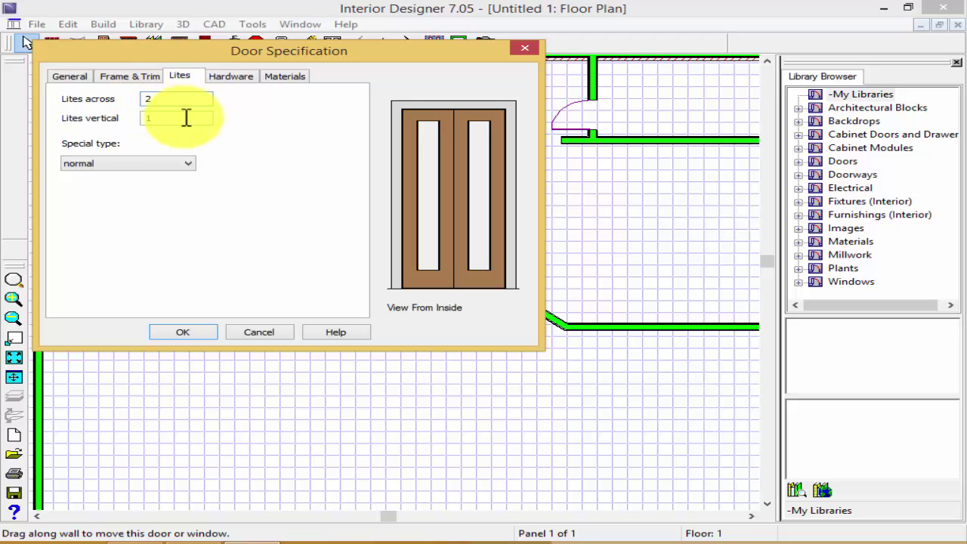
{"action": "left_click", "coordinate": [156, 164]}
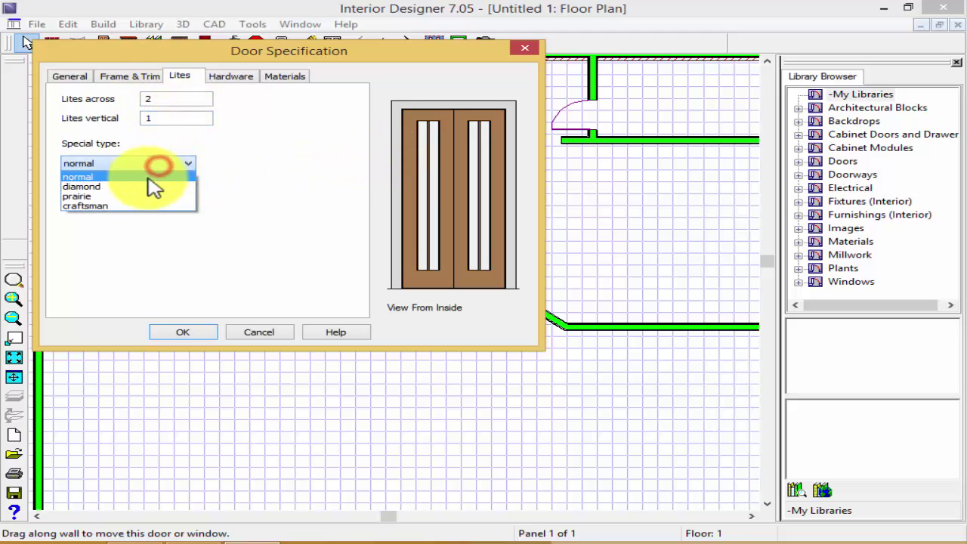
{"action": "left_click", "coordinate": [149, 195]}
{"action": "left_click", "coordinate": [151, 166]}
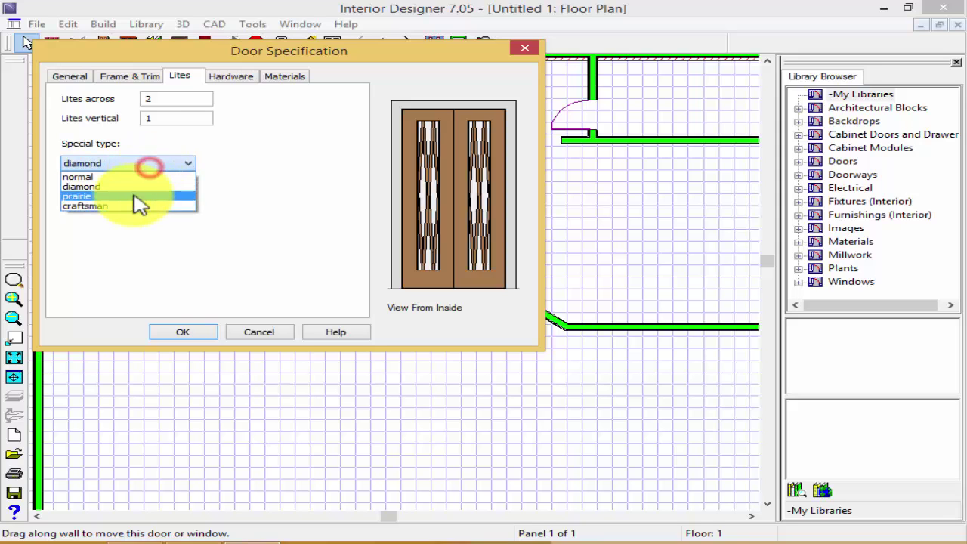
{"action": "left_click", "coordinate": [136, 200]}
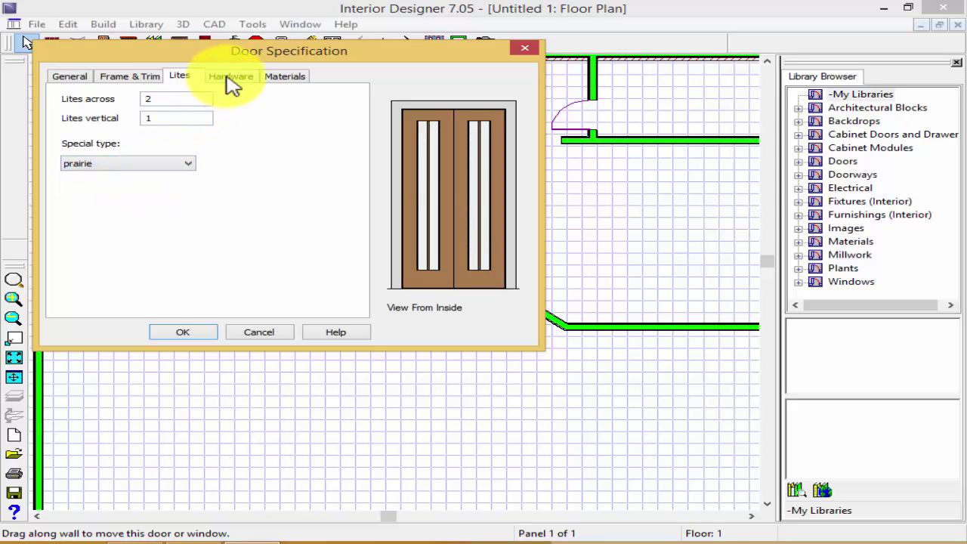
Step: Try the knob and lever handles on the glass bifold door, and settle on the pull handle
{"action": "left_click", "coordinate": [230, 77]}
{"action": "left_click", "coordinate": [205, 114]}
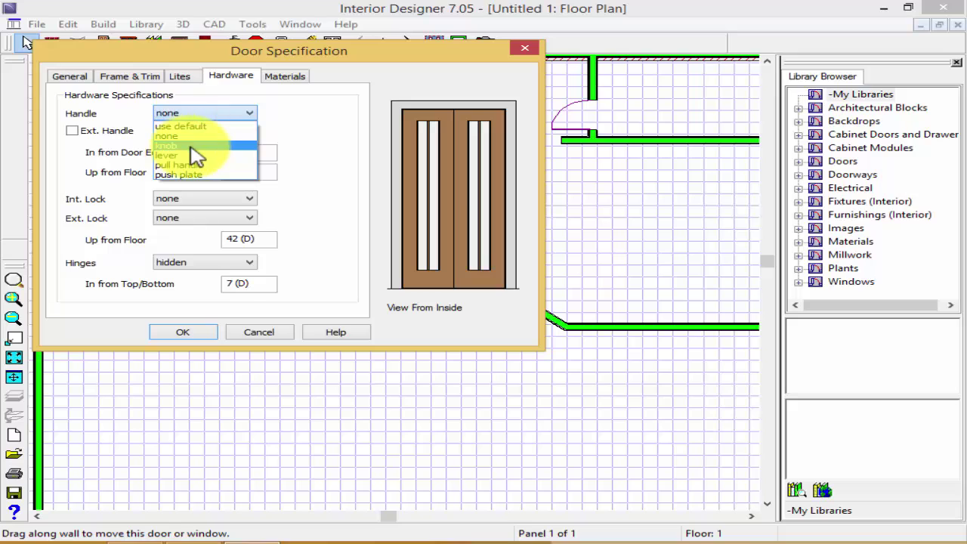
{"action": "left_click", "coordinate": [190, 147]}
{"action": "left_click", "coordinate": [209, 114]}
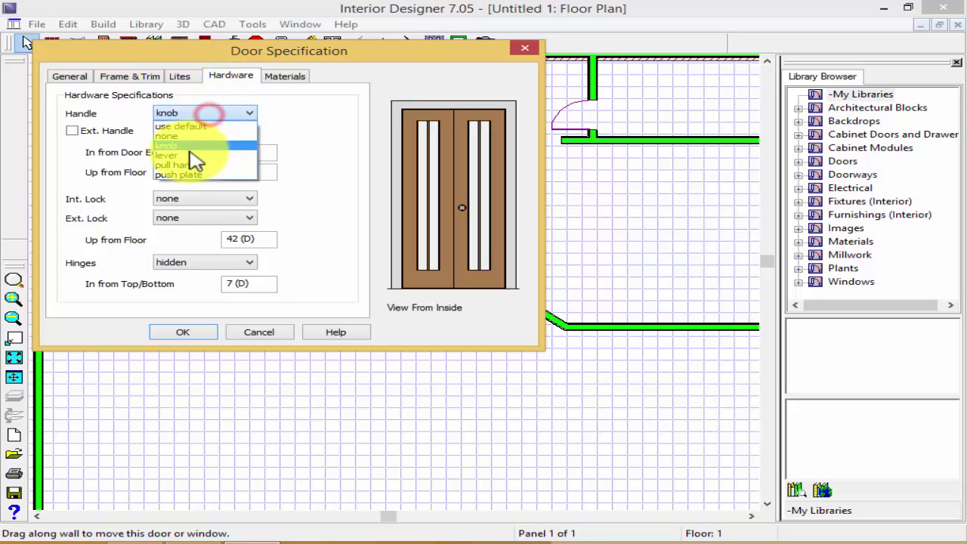
{"action": "left_click", "coordinate": [198, 155]}
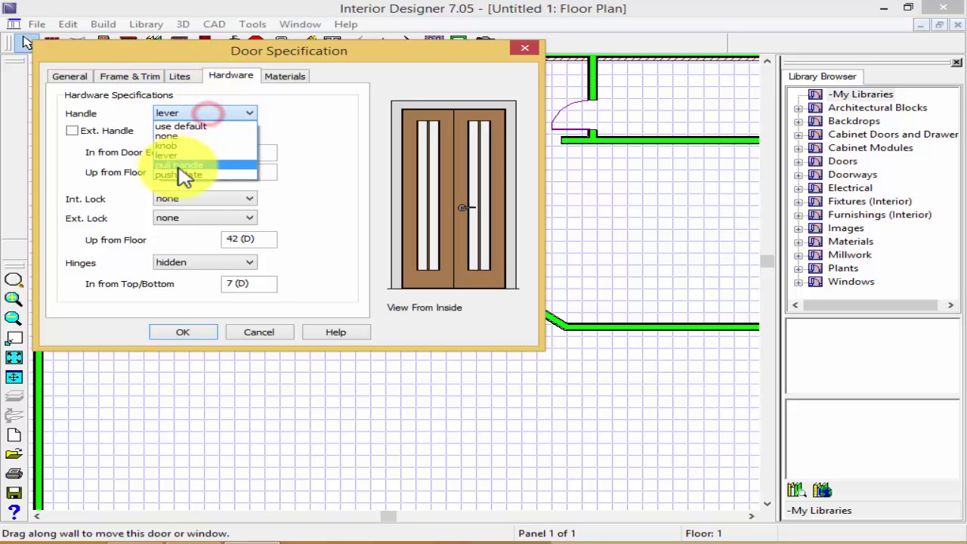
{"action": "left_click", "coordinate": [198, 162]}
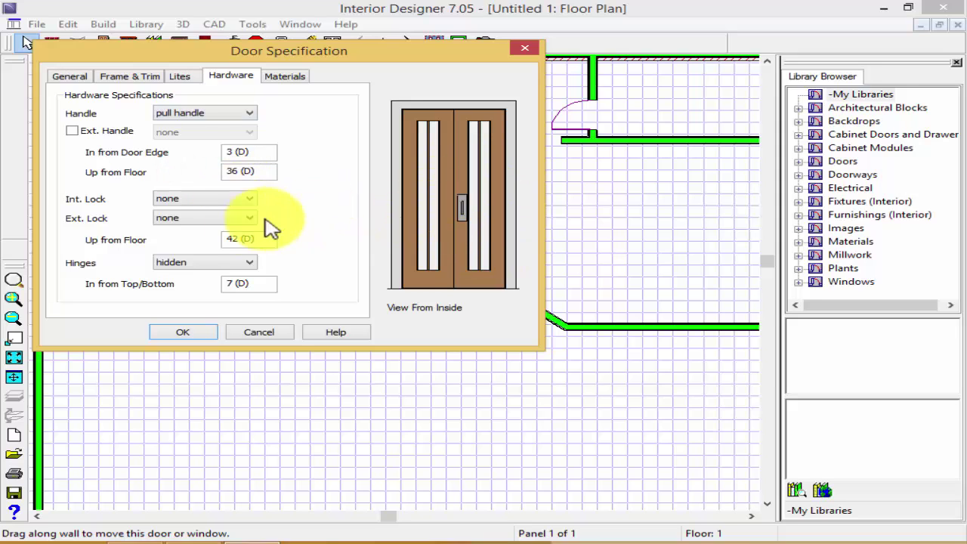
Step: Set the bifold door's interior lock, exterior lock and hinges to standard
{"action": "left_click", "coordinate": [209, 199]}
{"action": "left_click", "coordinate": [194, 235]}
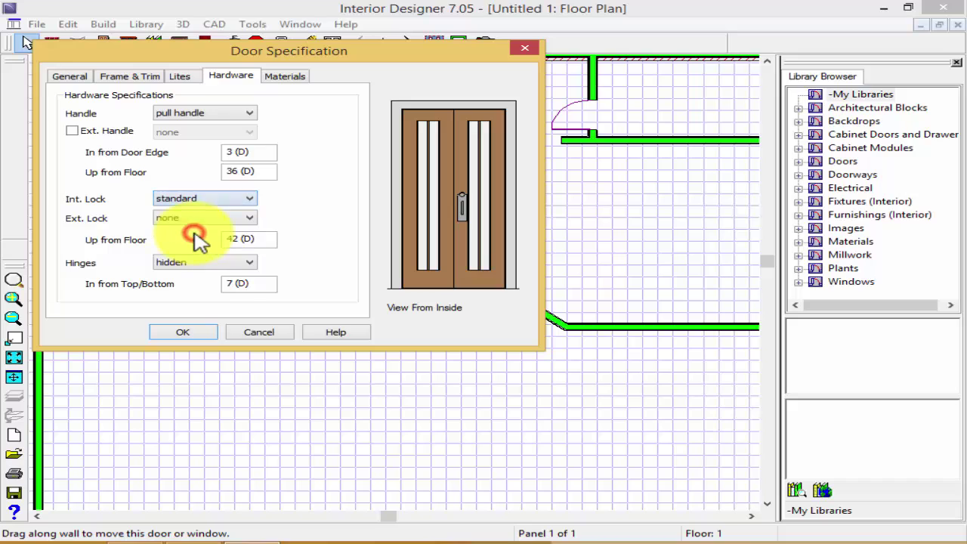
{"action": "left_click", "coordinate": [185, 248]}
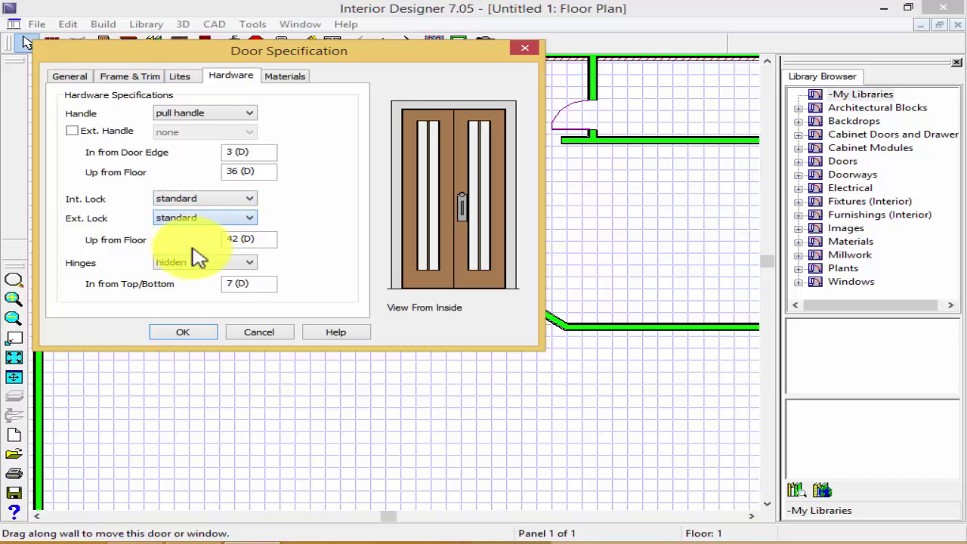
{"action": "left_click", "coordinate": [206, 263]}
{"action": "left_click", "coordinate": [194, 296]}
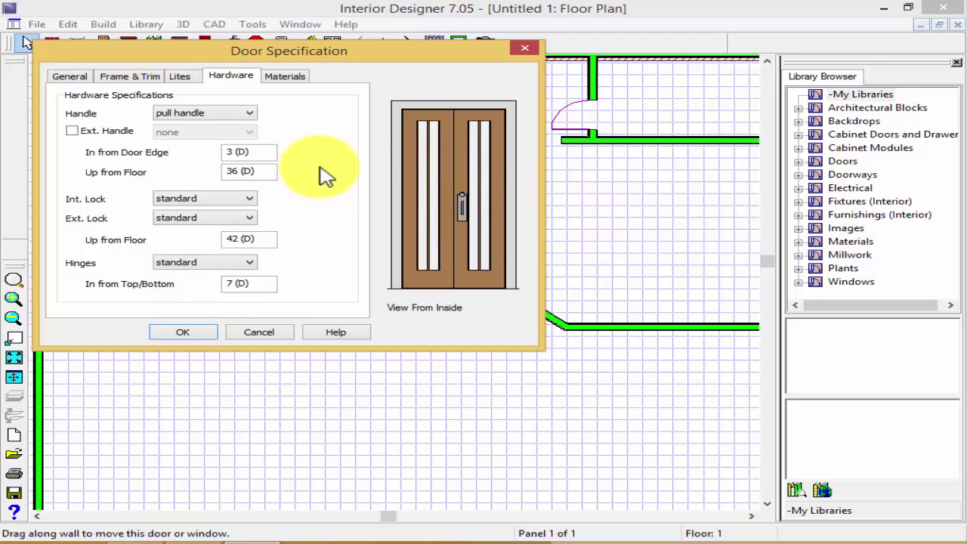
Step: Review the materials assigned to the bifold door's panel, glass, exterior trim, handle and interior trim
{"action": "left_click", "coordinate": [299, 77]}
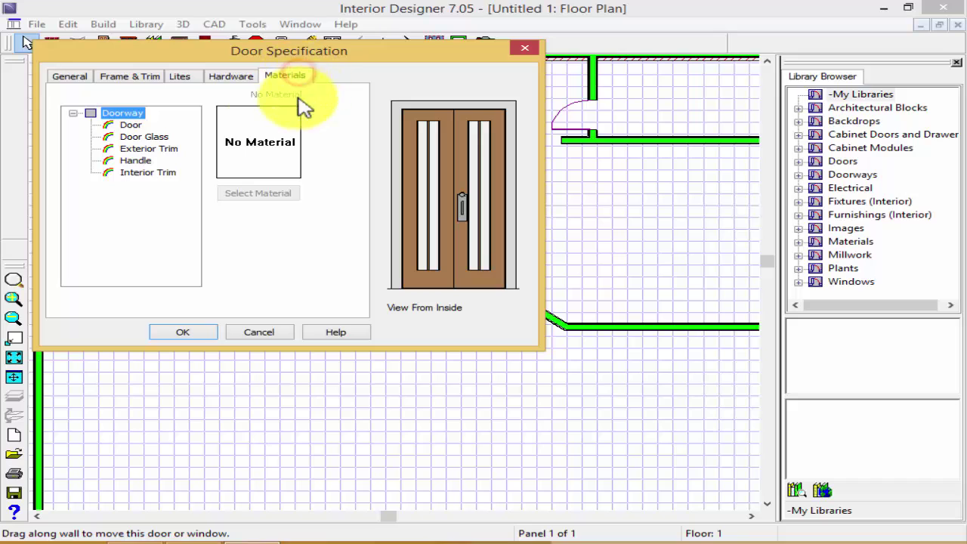
{"action": "left_click", "coordinate": [130, 126]}
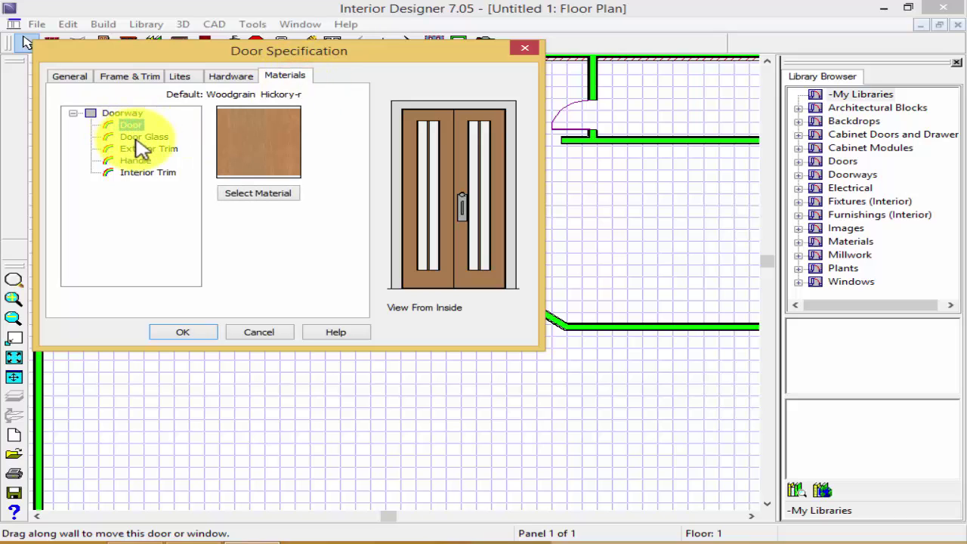
{"action": "left_click", "coordinate": [136, 138]}
{"action": "left_click", "coordinate": [133, 150]}
{"action": "left_click", "coordinate": [132, 160]}
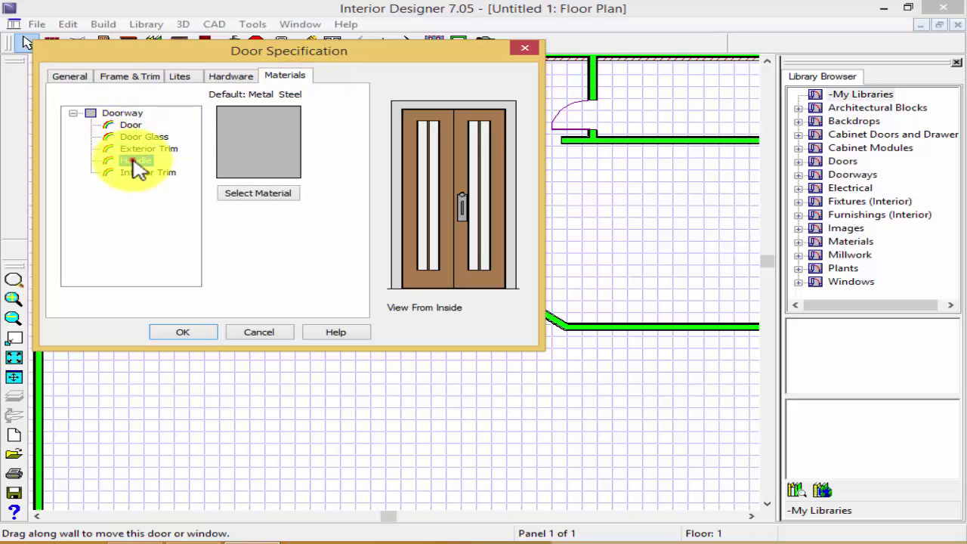
{"action": "left_click", "coordinate": [136, 172]}
{"action": "left_click", "coordinate": [133, 139]}
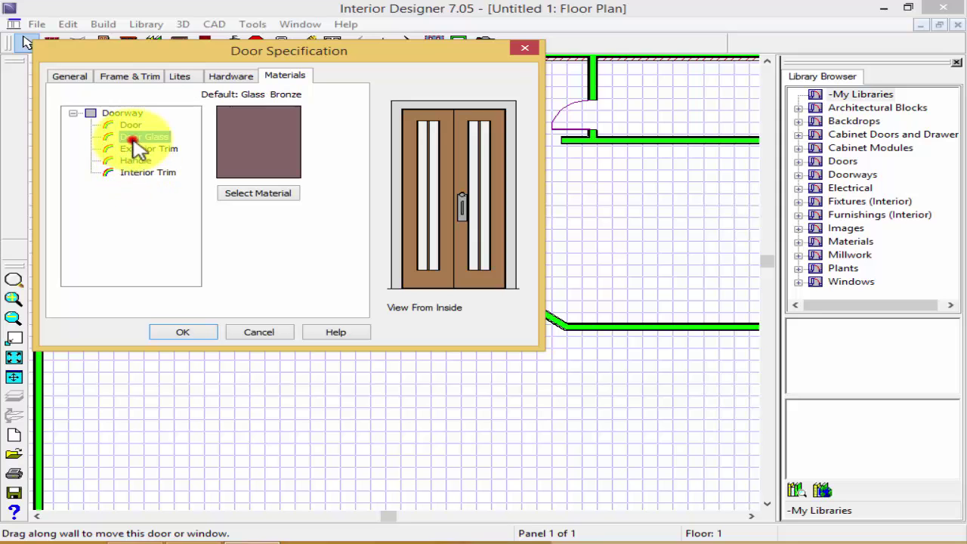
Step: Assign the tongue and groove wood material Spruce(36) to the bifold door's Door component
{"action": "left_click", "coordinate": [130, 125]}
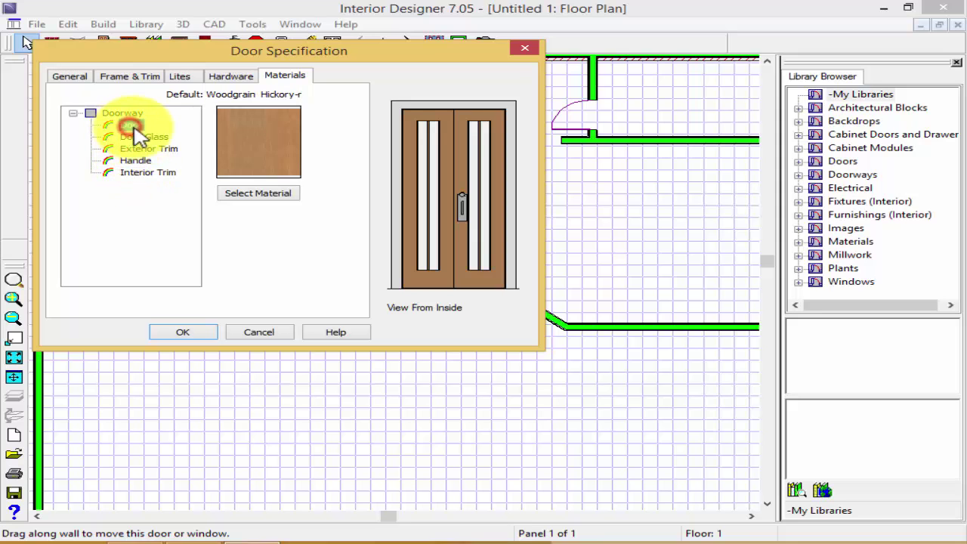
{"action": "left_click", "coordinate": [272, 193]}
{"action": "left_click", "coordinate": [334, 241]}
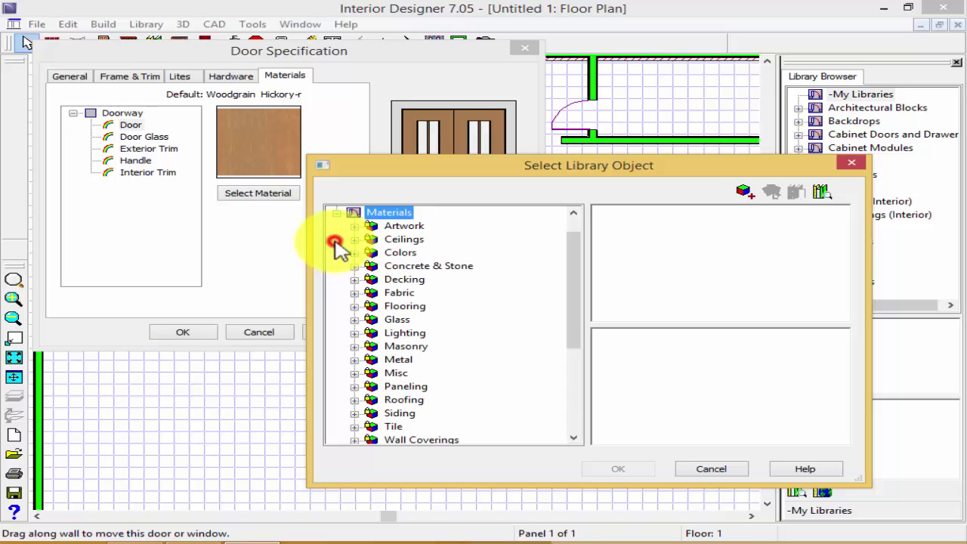
{"action": "left_click_drag", "start_coordinate": [573, 273], "coordinate": [574, 351]}
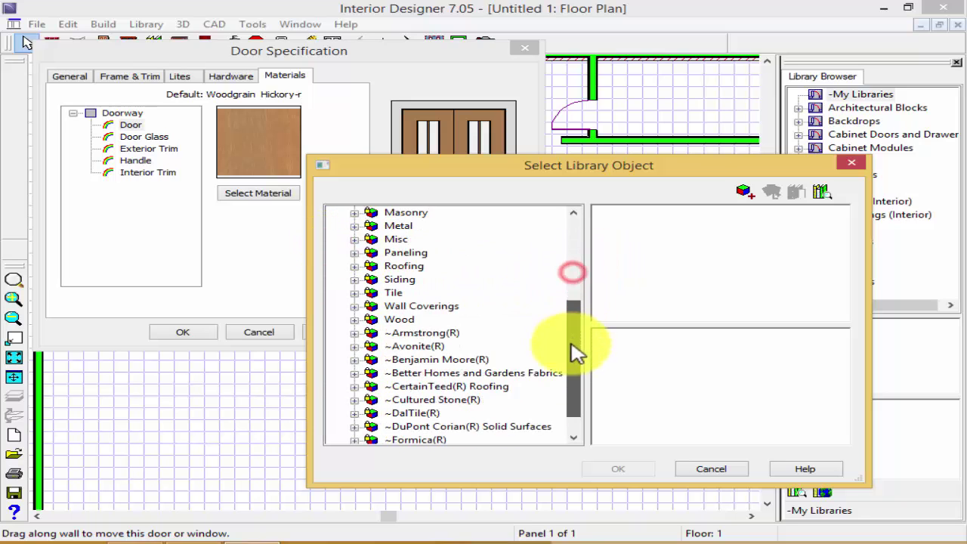
{"action": "left_click", "coordinate": [398, 320]}
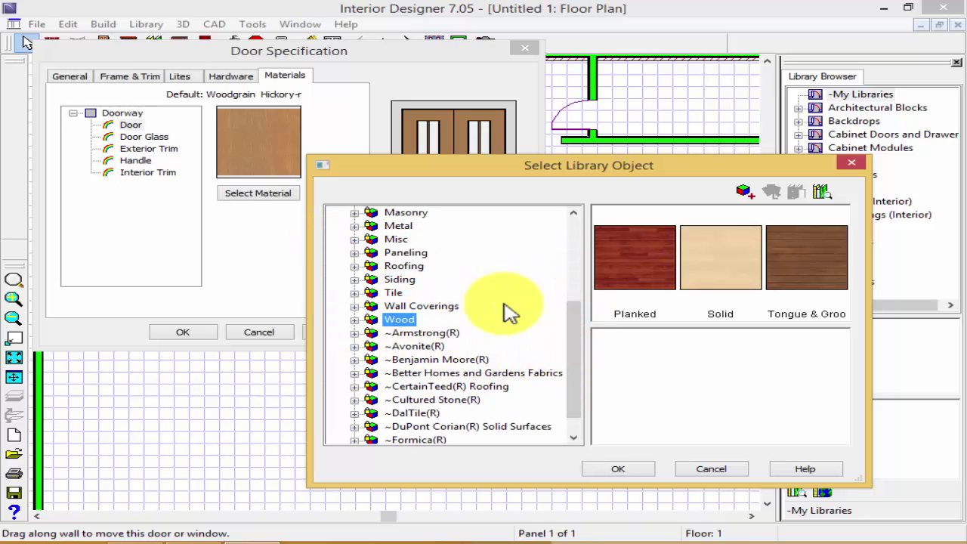
{"action": "double_click", "coordinate": [797, 259]}
{"action": "left_click", "coordinate": [741, 279]}
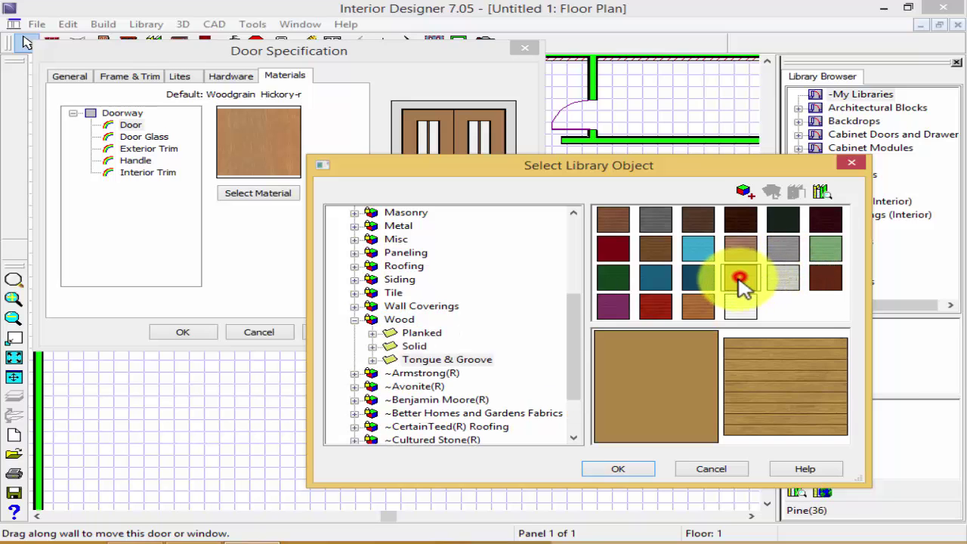
{"action": "left_click", "coordinate": [697, 306]}
{"action": "left_click", "coordinate": [618, 469]}
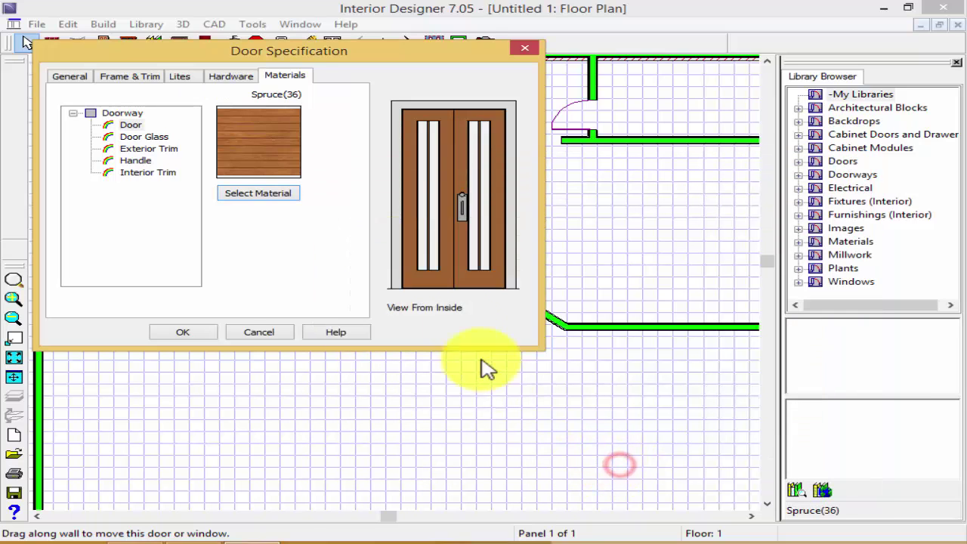
Step: Apply the bifold door's specification and inspect the finished door in a 3D floor camera view, closing the view when done
{"action": "left_click", "coordinate": [209, 334]}
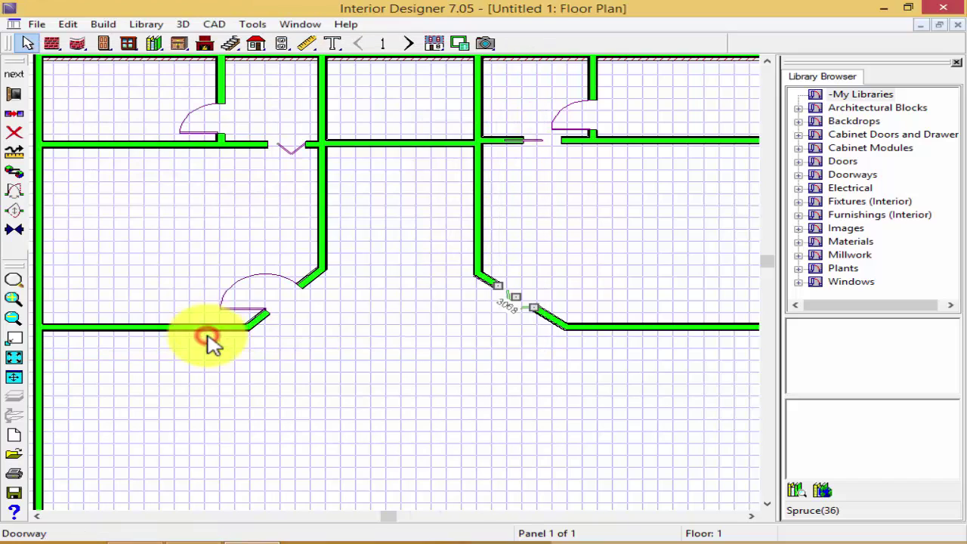
{"action": "left_click", "coordinate": [485, 44]}
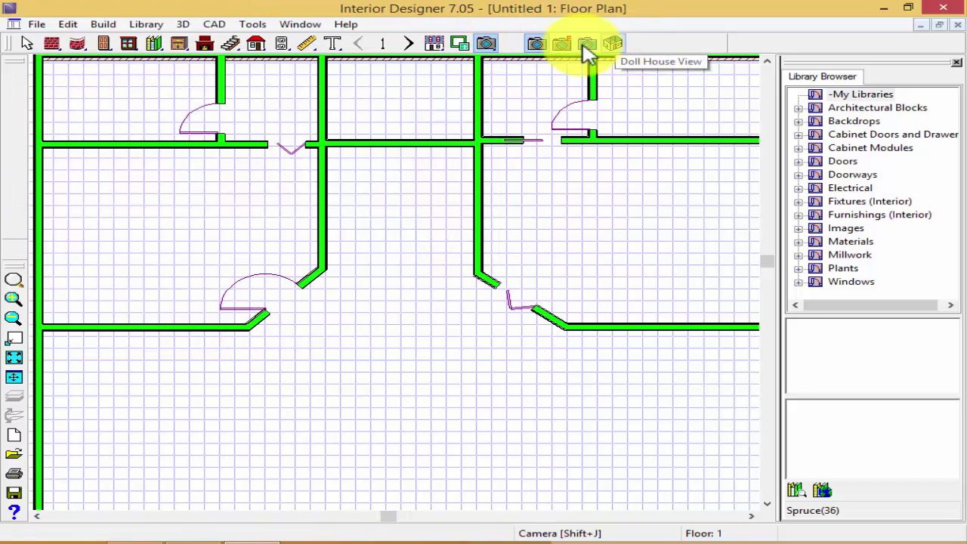
{"action": "left_click", "coordinate": [563, 45]}
{"action": "left_click_drag", "start_coordinate": [367, 365], "coordinate": [448, 326]}
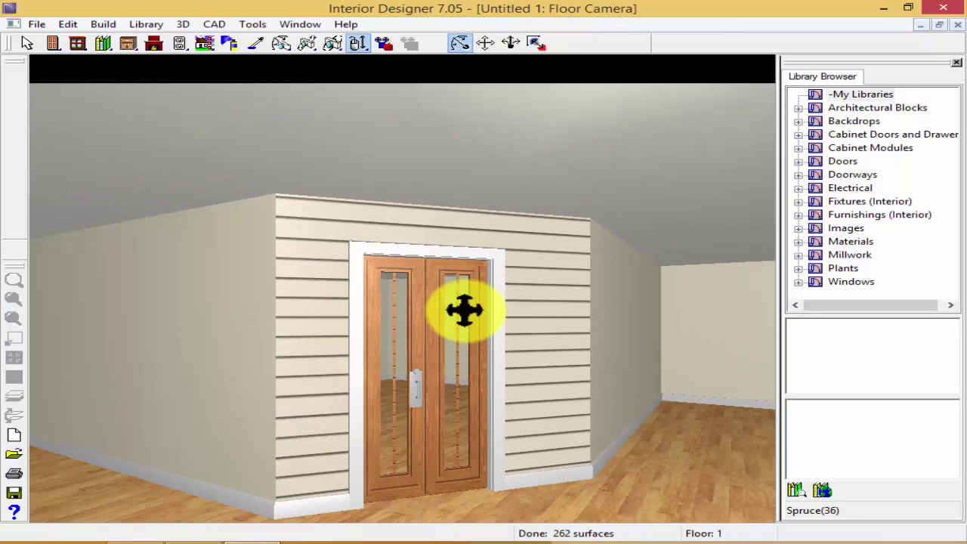
{"action": "left_click", "coordinate": [406, 396]}
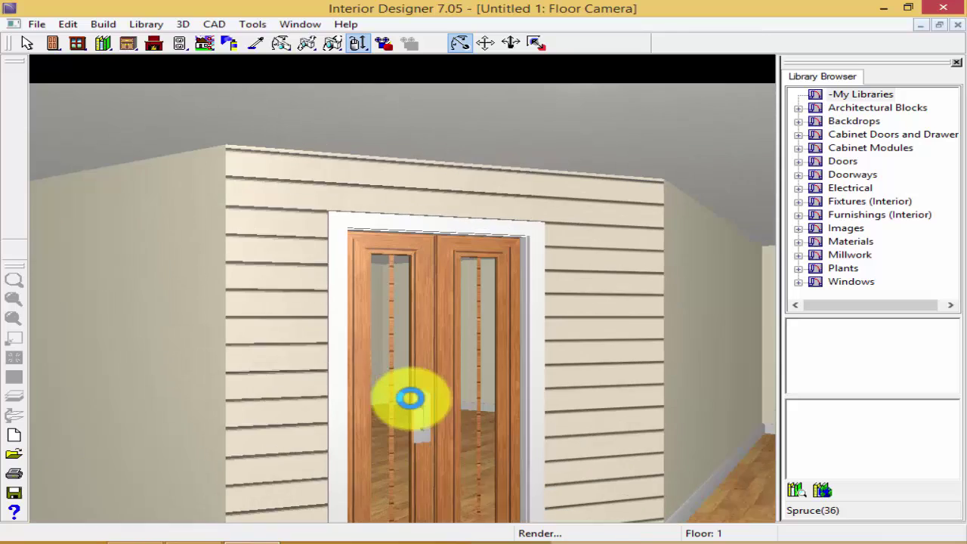
{"action": "left_click", "coordinate": [418, 328]}
{"action": "left_click_drag", "start_coordinate": [419, 329], "coordinate": [432, 337]}
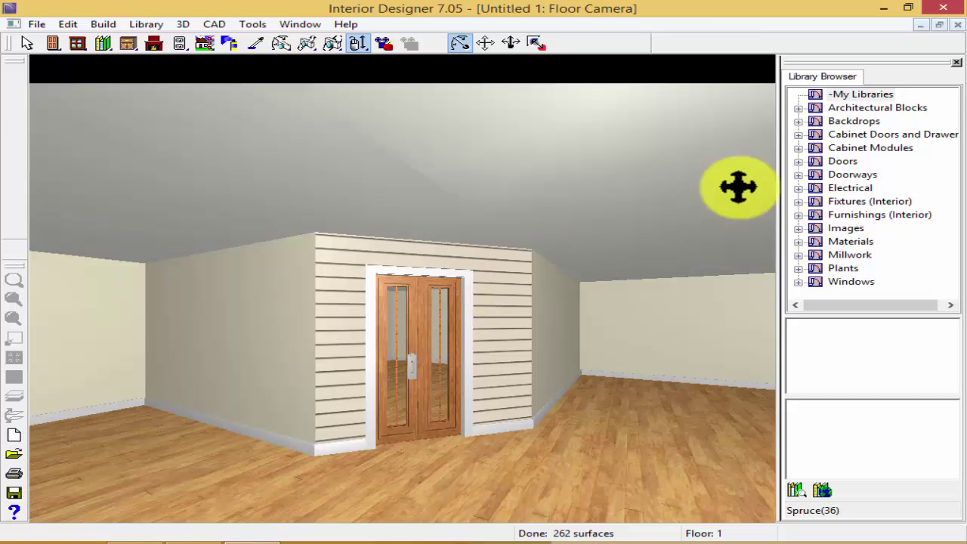
{"action": "left_click", "coordinate": [956, 25]}
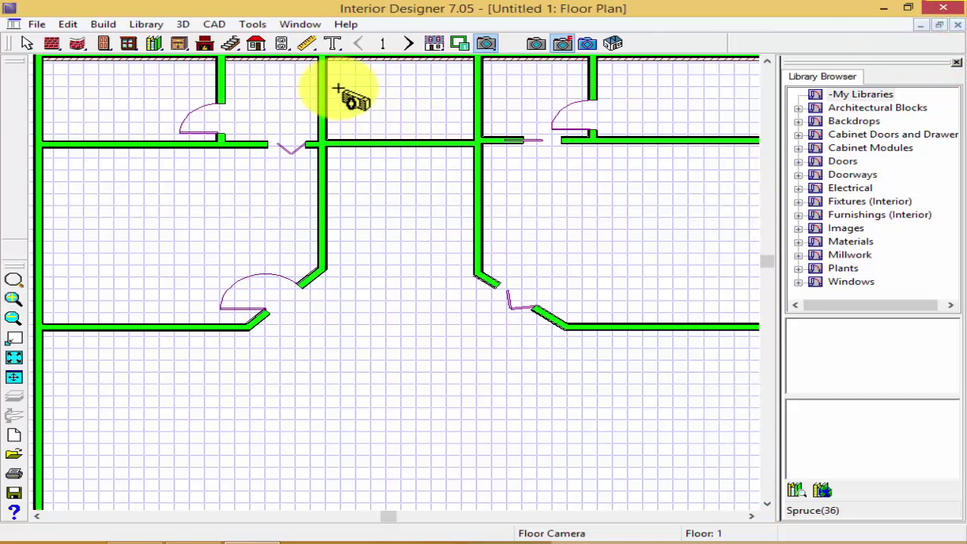
Step: Place a standard window in each of the two facing interior walls of the central hall, accepting the interior wall placement
{"action": "left_click", "coordinate": [129, 43]}
{"action": "left_click", "coordinate": [325, 187]}
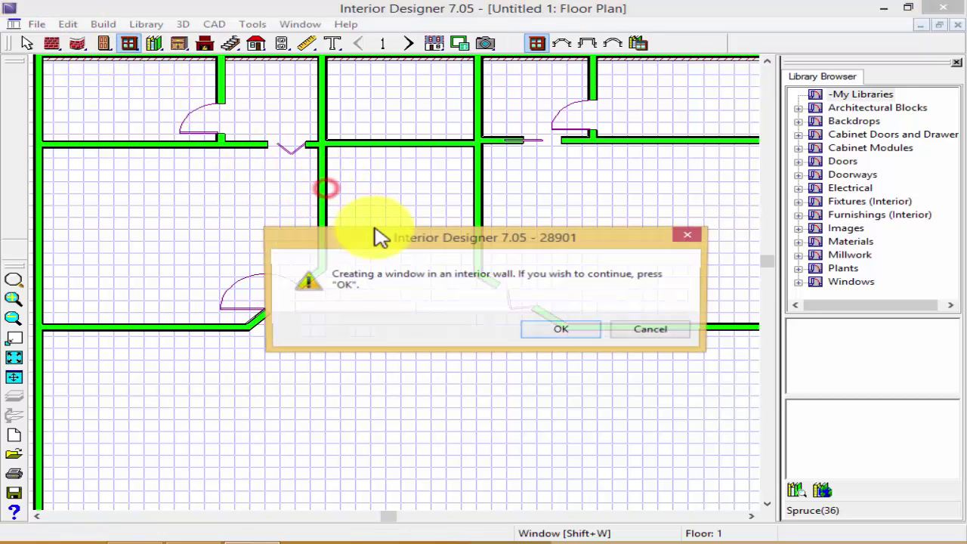
{"action": "left_click", "coordinate": [558, 331]}
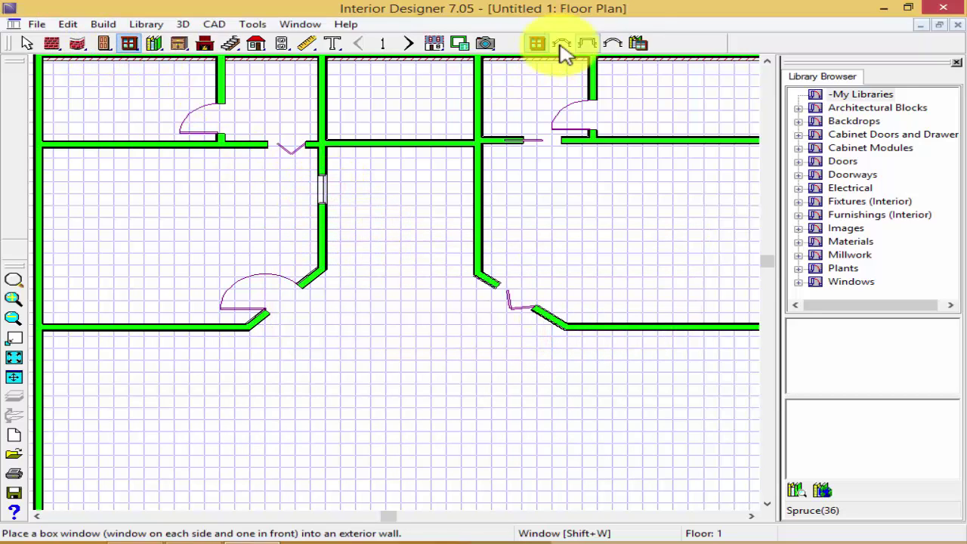
{"action": "left_click", "coordinate": [477, 198]}
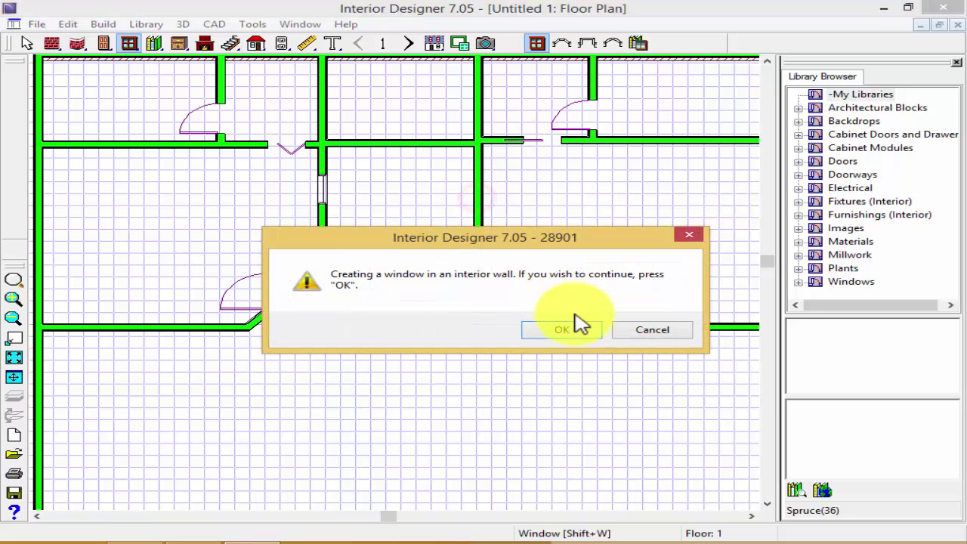
{"action": "left_click", "coordinate": [559, 333]}
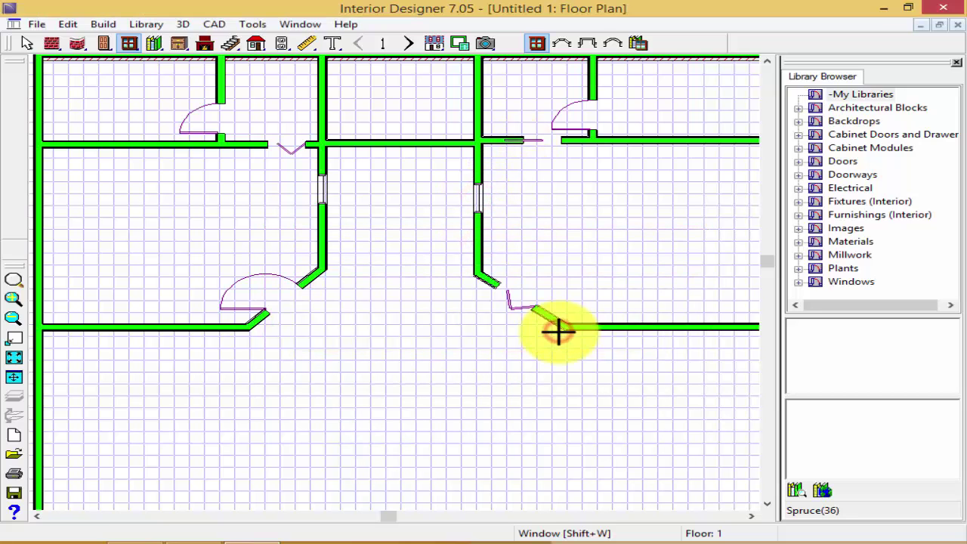
Step: Add a box window to the left room's exterior wall and a bow window to the right room's exterior wall
{"action": "left_click", "coordinate": [585, 43]}
{"action": "scroll", "coordinate": [499, 182], "scroll_direction": "down", "scroll_amount": 2}
{"action": "left_click", "coordinate": [226, 294]}
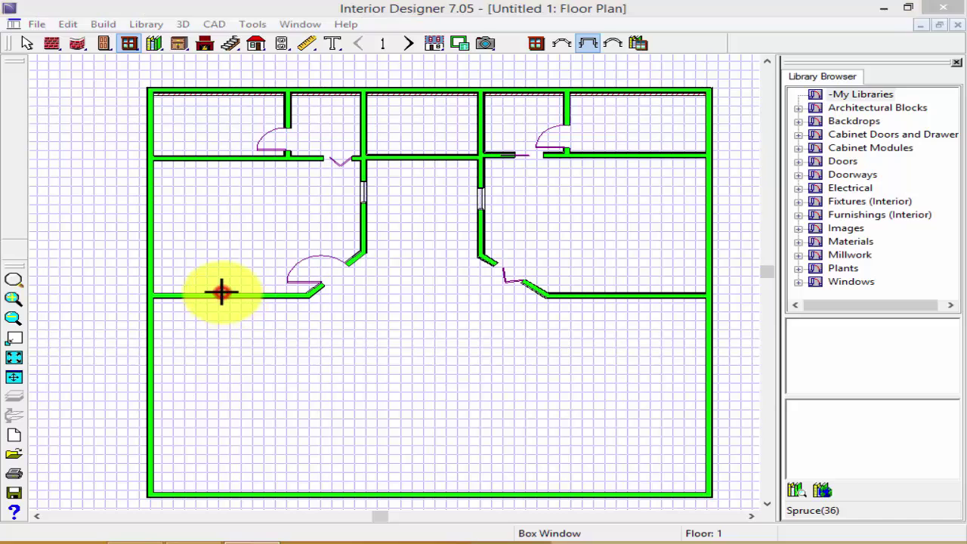
{"action": "left_click", "coordinate": [643, 333]}
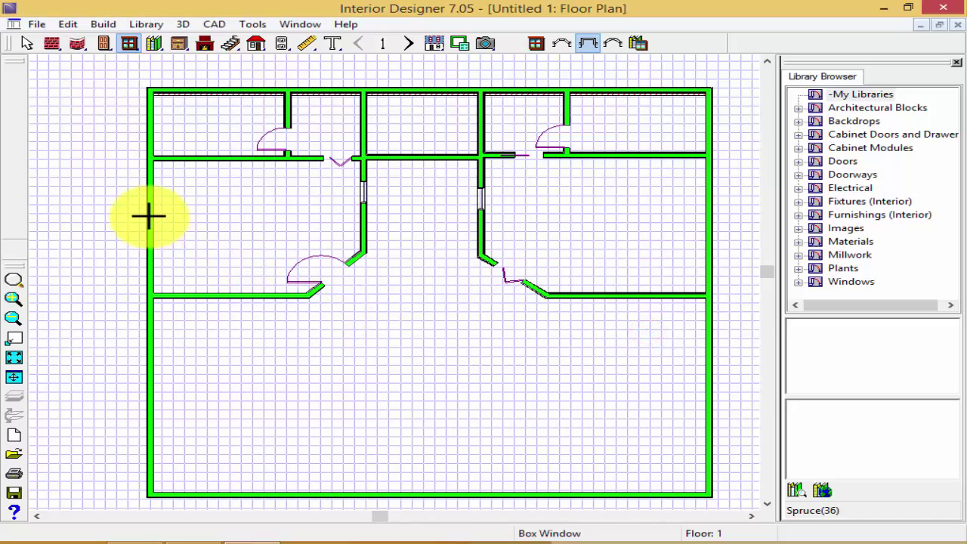
{"action": "left_click", "coordinate": [147, 216]}
{"action": "left_click", "coordinate": [612, 43]}
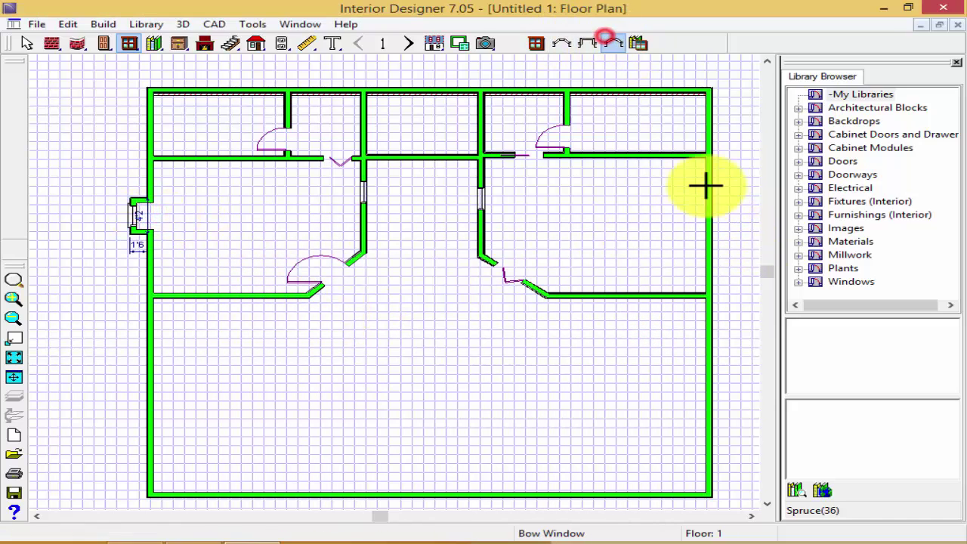
{"action": "left_click", "coordinate": [714, 211]}
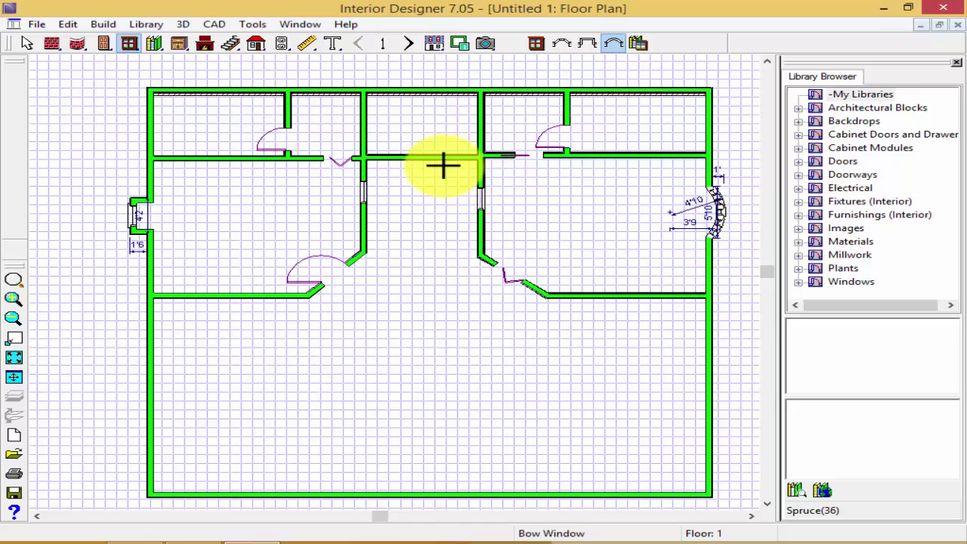
{"action": "left_click", "coordinate": [422, 155]}
{"action": "left_click", "coordinate": [643, 333]}
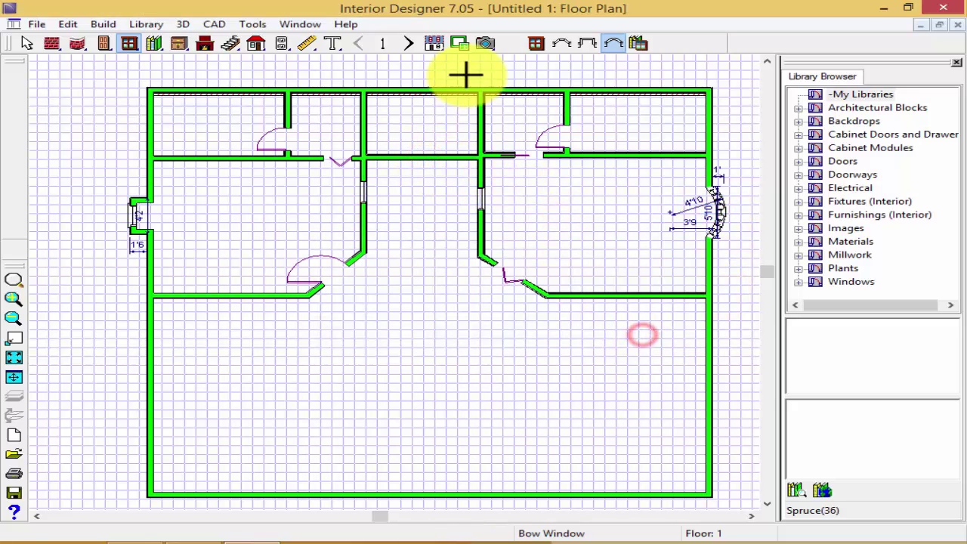
{"action": "left_click", "coordinate": [535, 44]}
{"action": "left_click", "coordinate": [422, 156]}
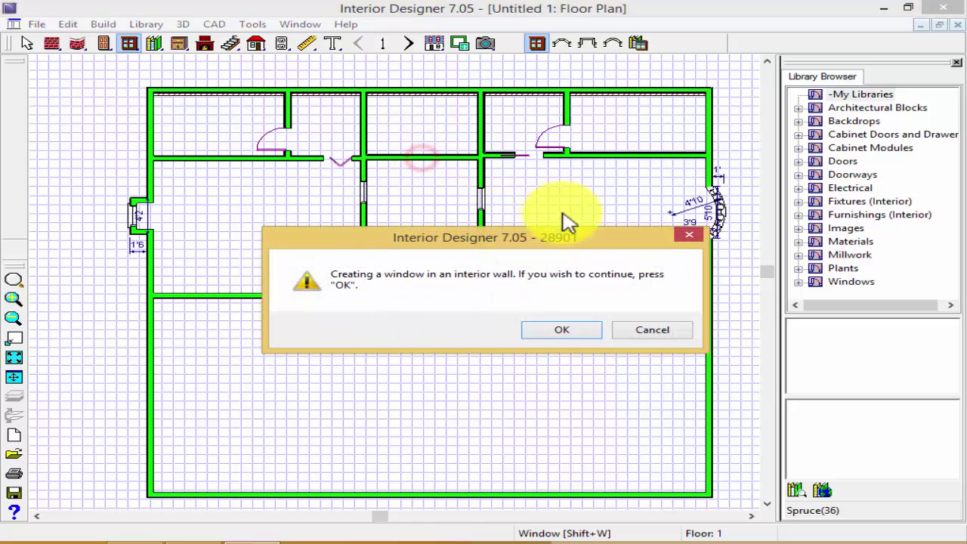
{"action": "left_click", "coordinate": [648, 329]}
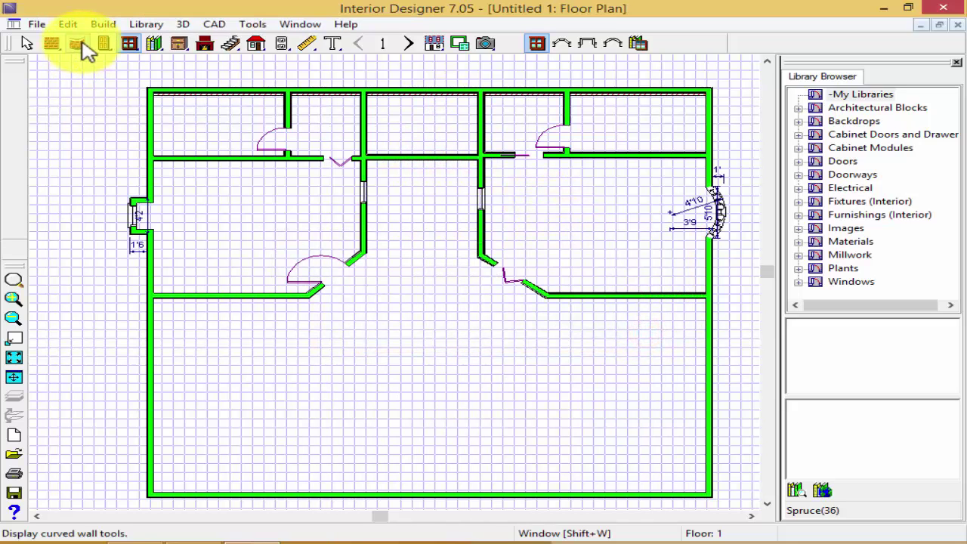
Step: Place a bifold door in the middle of the wall between the central hall and the small room above it
{"action": "left_click", "coordinate": [104, 43]}
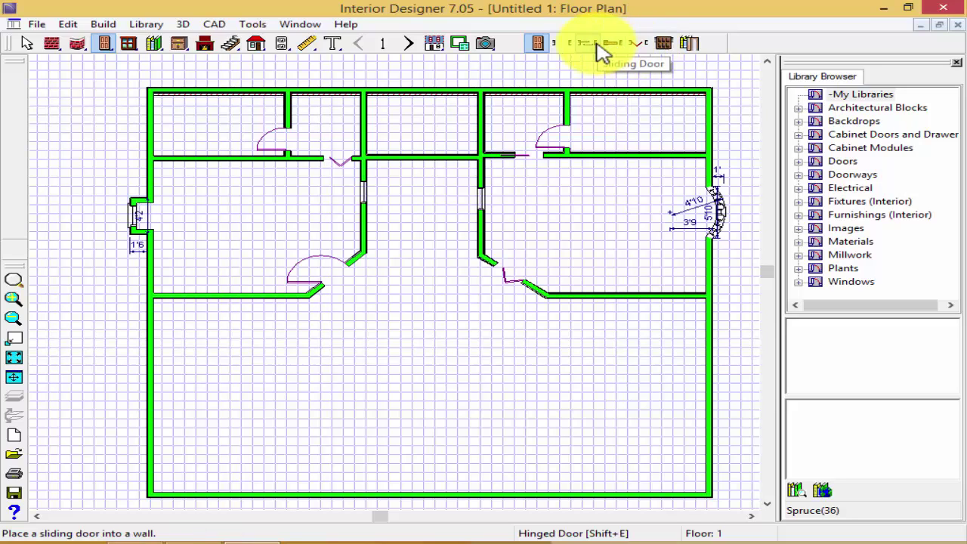
{"action": "left_click", "coordinate": [638, 45]}
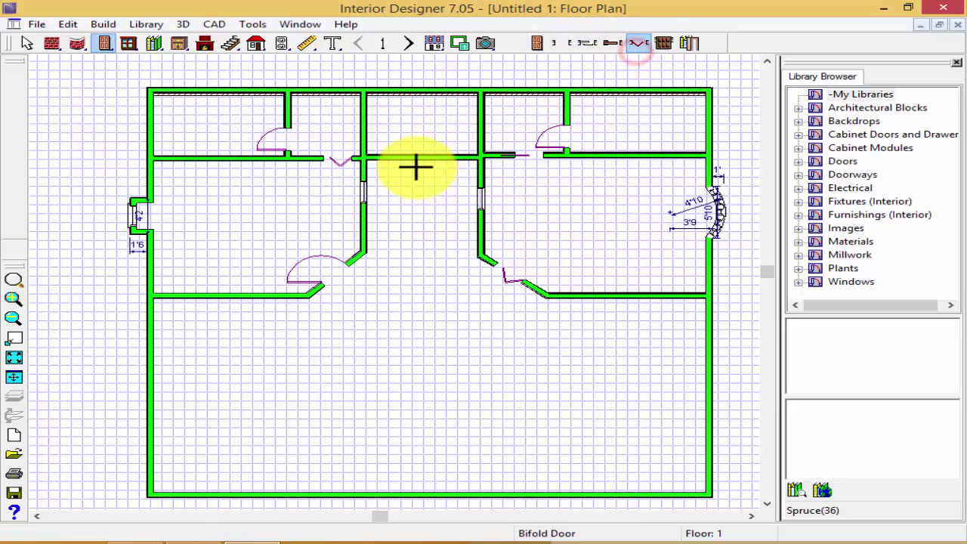
{"action": "left_click", "coordinate": [426, 156]}
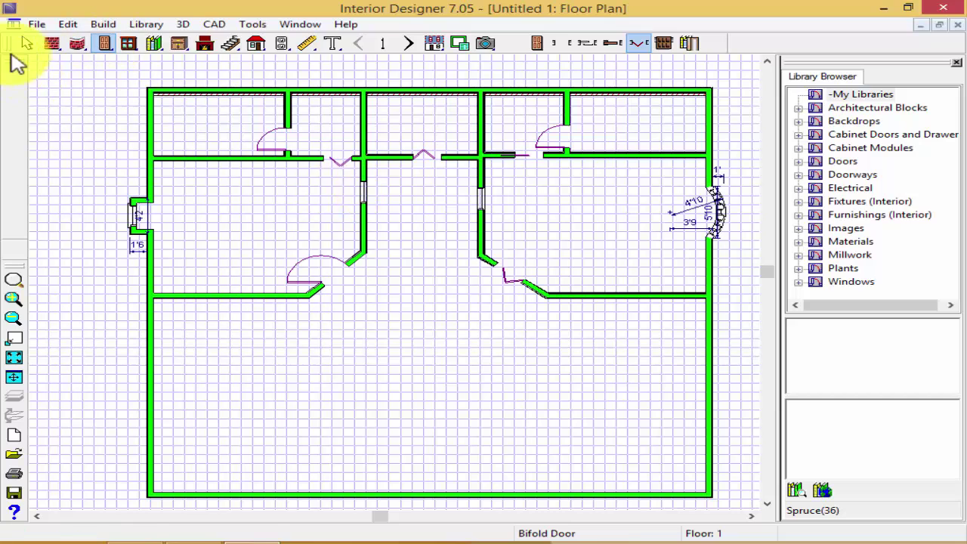
Step: Open the specification of the window in the hall's right wall and preview the Fixed Glass, Single Hung, Double Hung and Double Casement types
{"action": "left_click", "coordinate": [22, 45]}
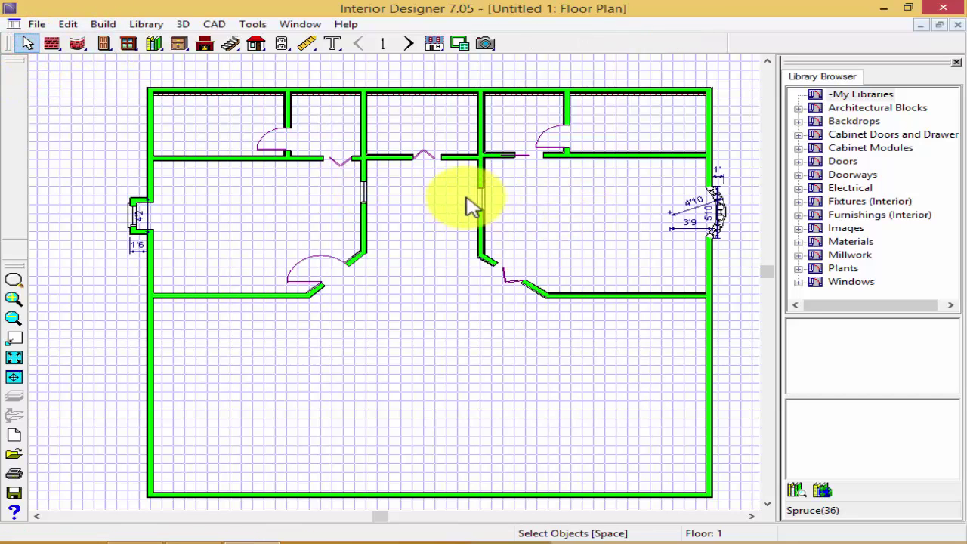
{"action": "double_click", "coordinate": [481, 198]}
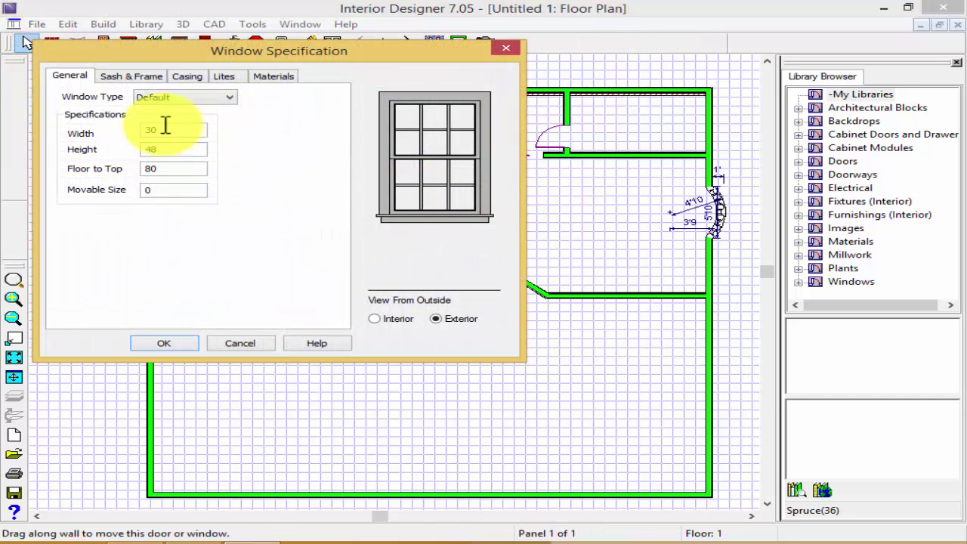
{"action": "left_click", "coordinate": [180, 96]}
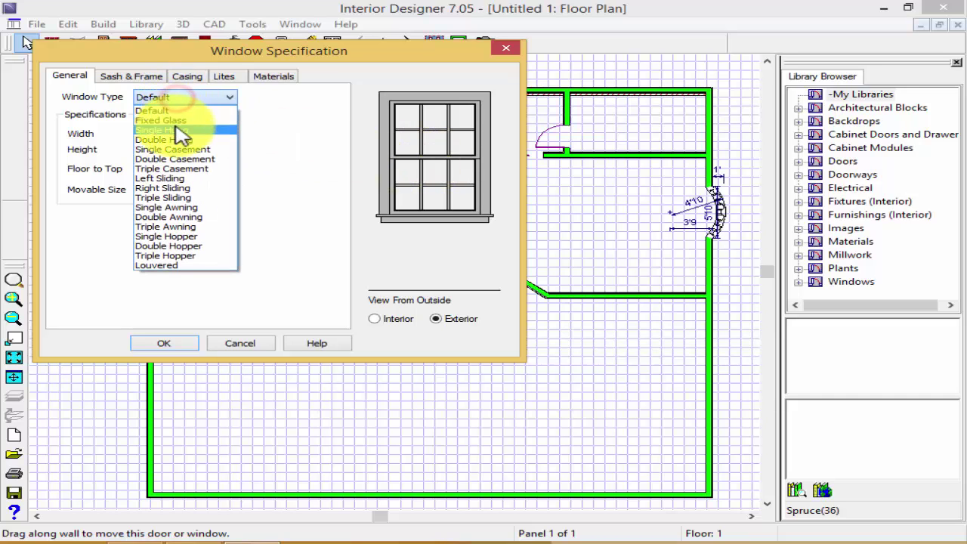
{"action": "left_click", "coordinate": [175, 120]}
{"action": "left_click", "coordinate": [168, 99]}
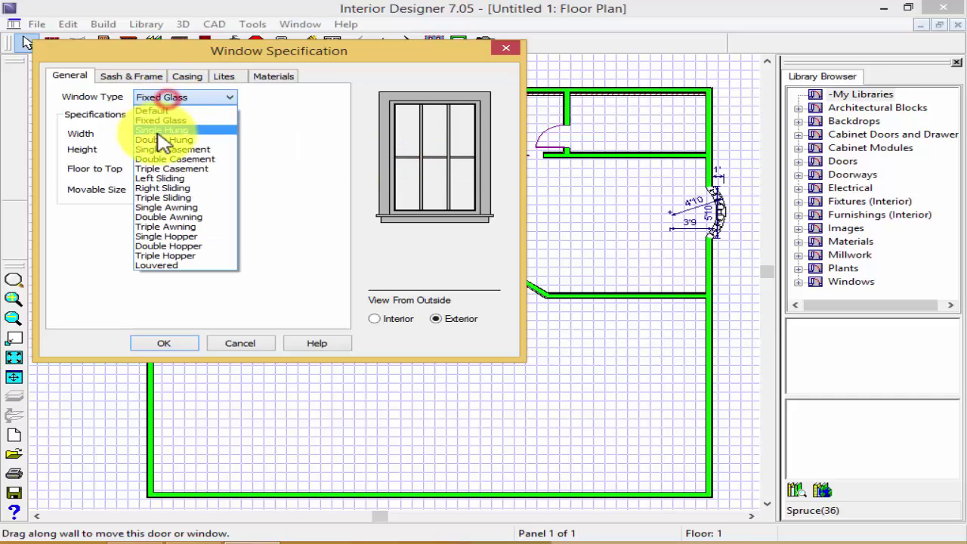
{"action": "left_click", "coordinate": [157, 132]}
{"action": "left_click", "coordinate": [173, 99]}
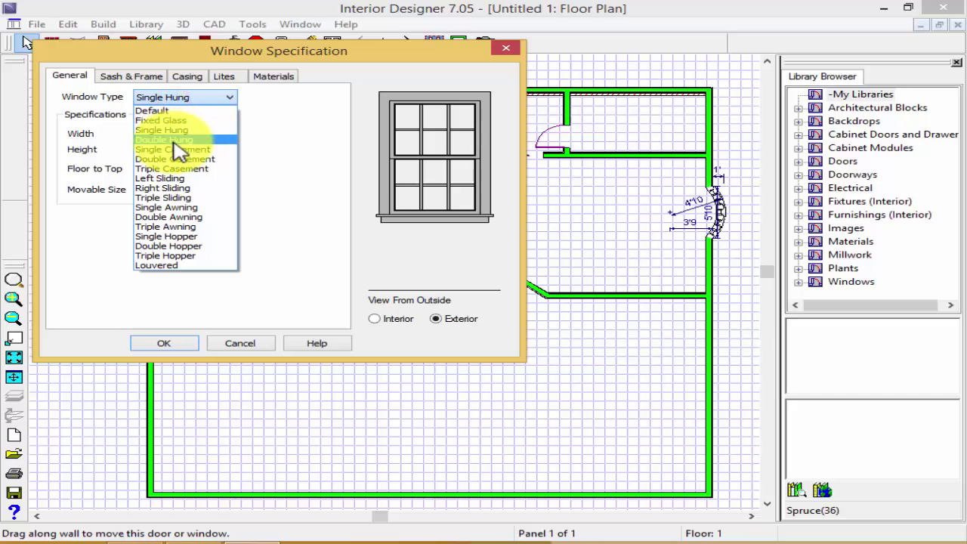
{"action": "left_click", "coordinate": [174, 139]}
{"action": "left_click", "coordinate": [180, 151]}
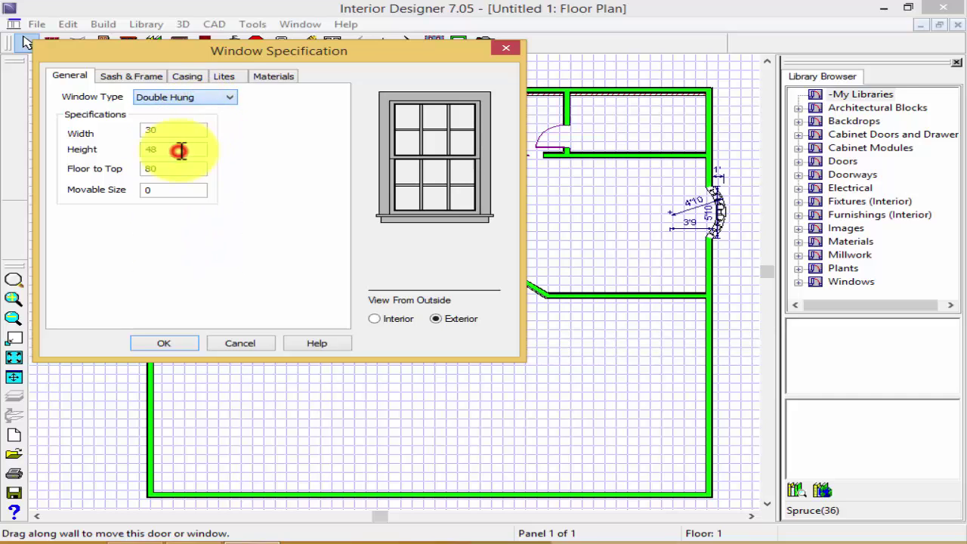
{"action": "left_click", "coordinate": [185, 98]}
{"action": "left_click", "coordinate": [178, 160]}
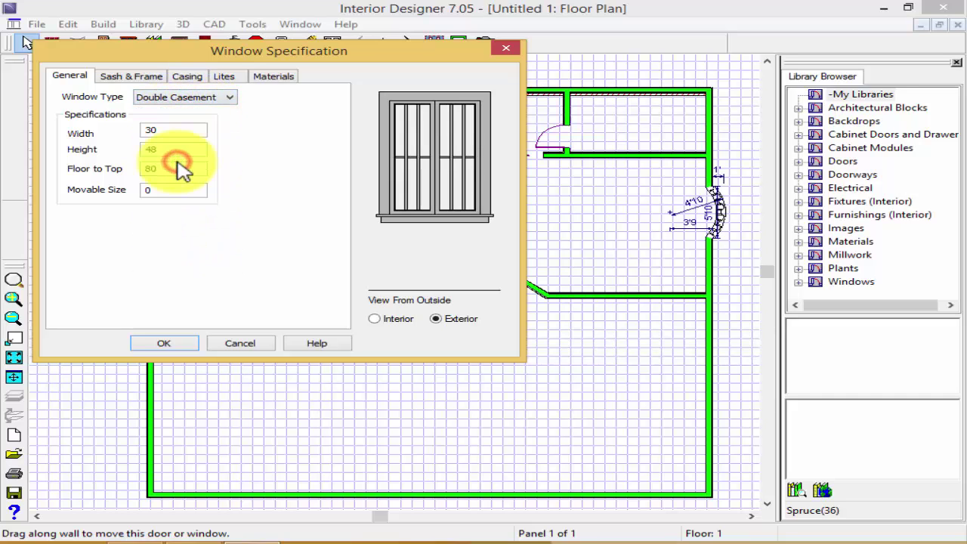
Step: Preview the Triple Casement, Left Sliding, Triple Sliding, Single Awning and Double Awning types on the window
{"action": "left_click", "coordinate": [185, 98]}
{"action": "left_click", "coordinate": [179, 169]}
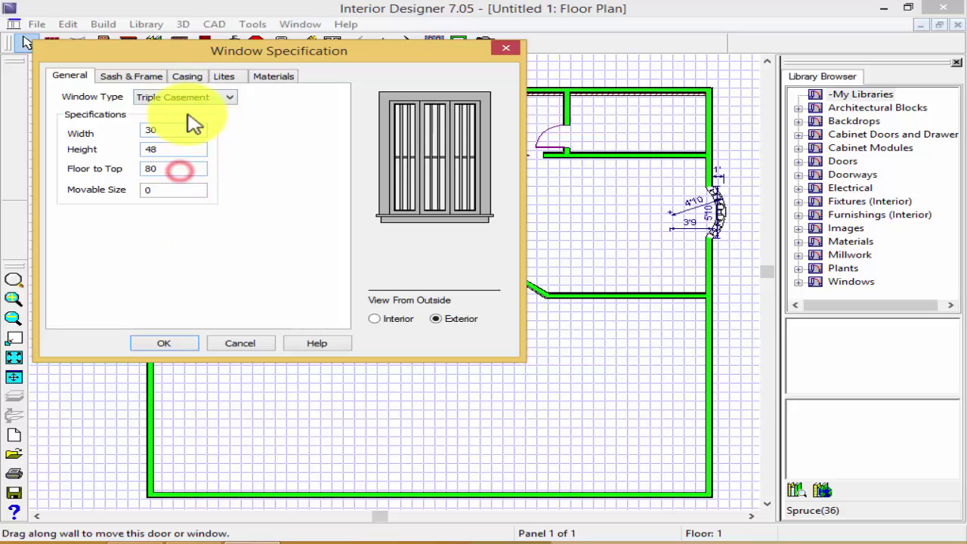
{"action": "left_click", "coordinate": [178, 178]}
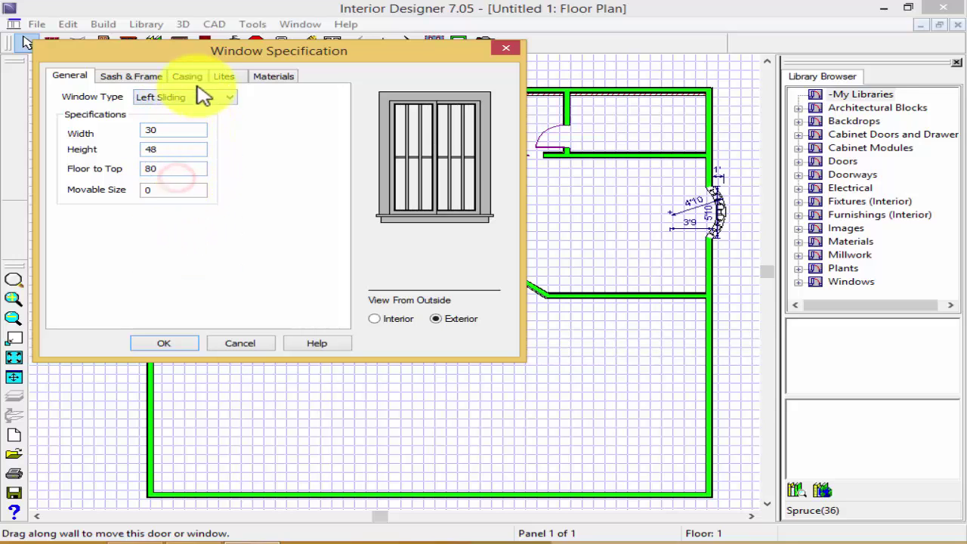
{"action": "left_click", "coordinate": [194, 98]}
{"action": "left_click", "coordinate": [178, 198]}
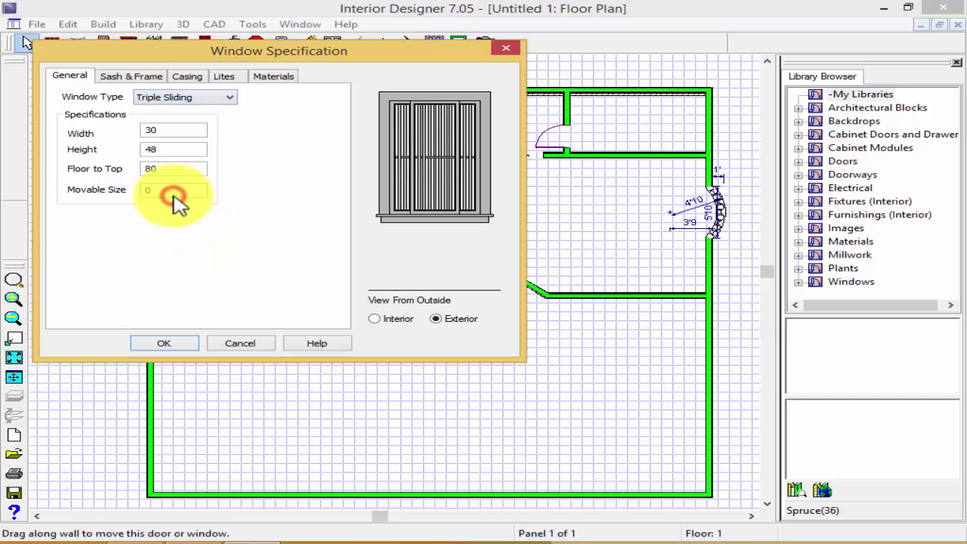
{"action": "left_click", "coordinate": [187, 98]}
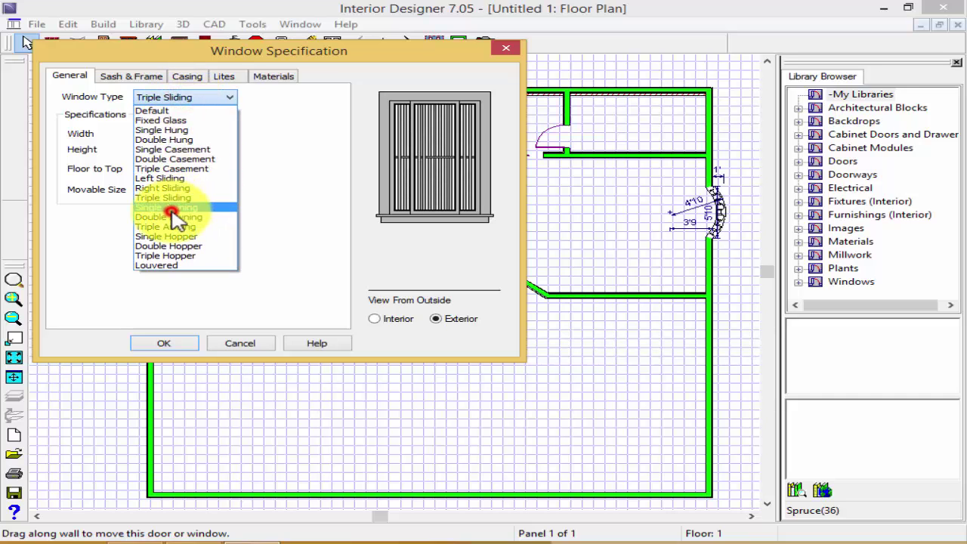
{"action": "left_click", "coordinate": [173, 208]}
{"action": "left_click", "coordinate": [188, 99]}
{"action": "left_click", "coordinate": [168, 219]}
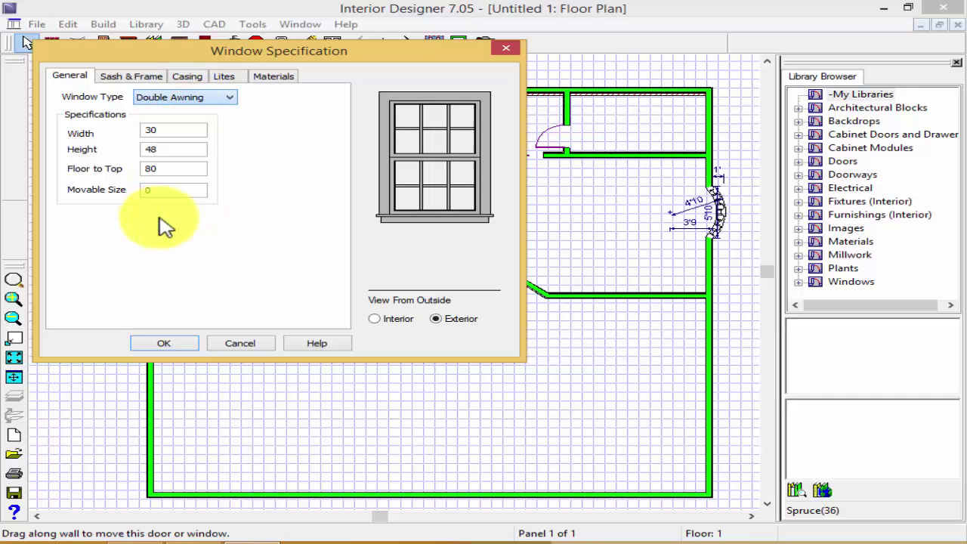
Step: Set the window type to Triple Awning and its width to 4', and apply the specification
{"action": "left_click", "coordinate": [190, 96]}
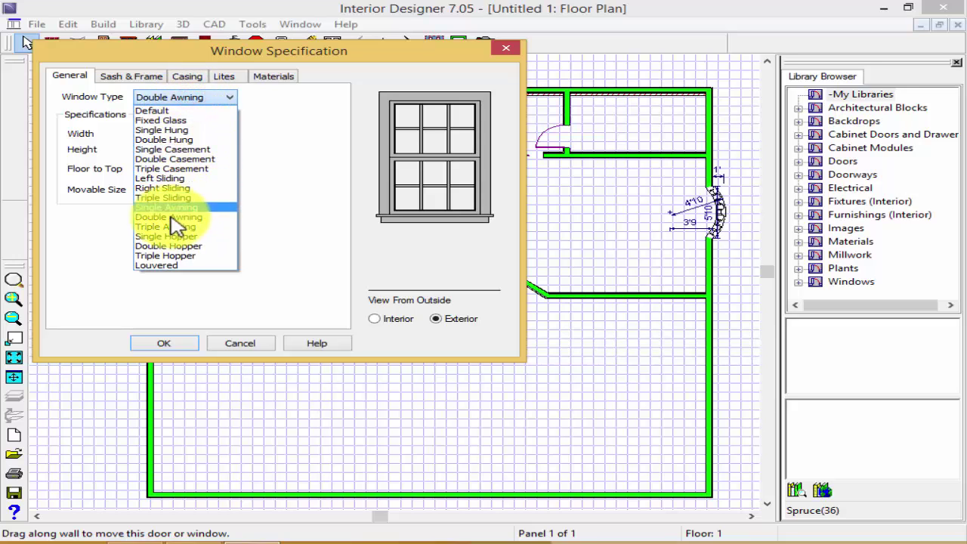
{"action": "left_click", "coordinate": [170, 231]}
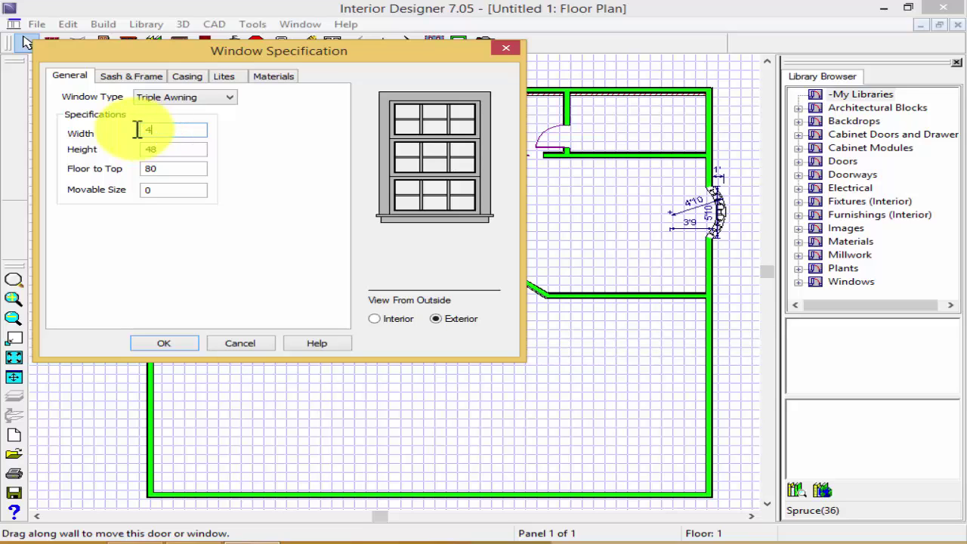
{"action": "key", "text": "Return"}
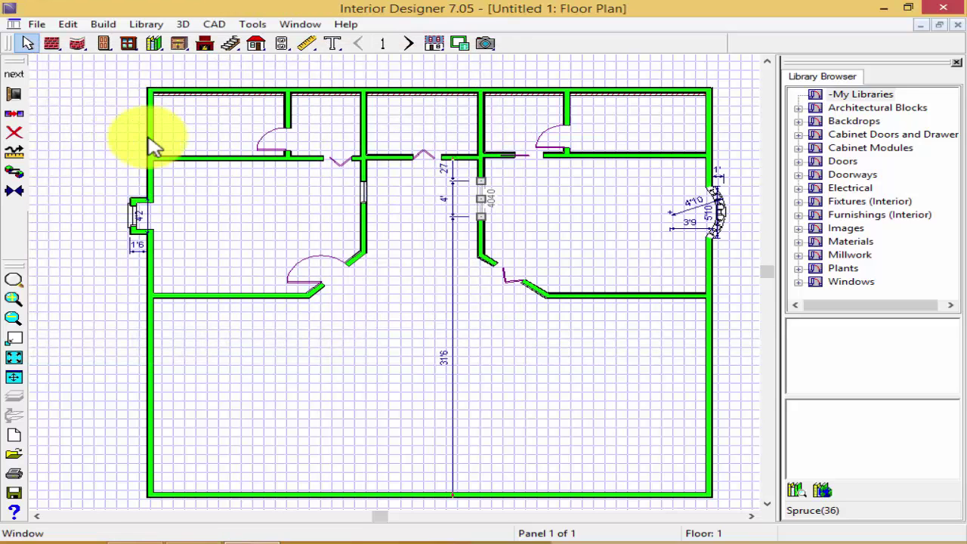
Step: Set the width of the window in the hall's left wall to 4' and view its sash, frame and casing settings
{"action": "scroll", "coordinate": [476, 185], "scroll_direction": "up", "scroll_amount": 2}
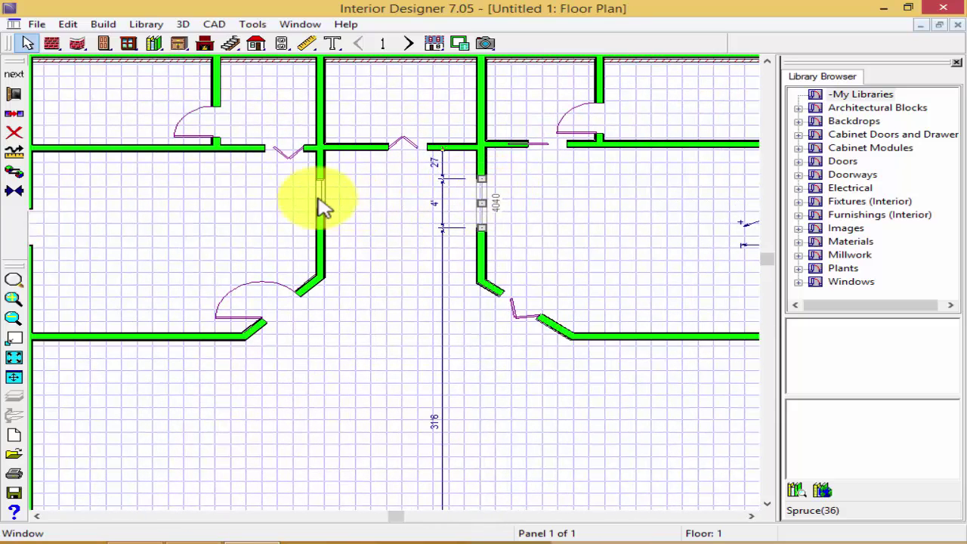
{"action": "double_click", "coordinate": [320, 190]}
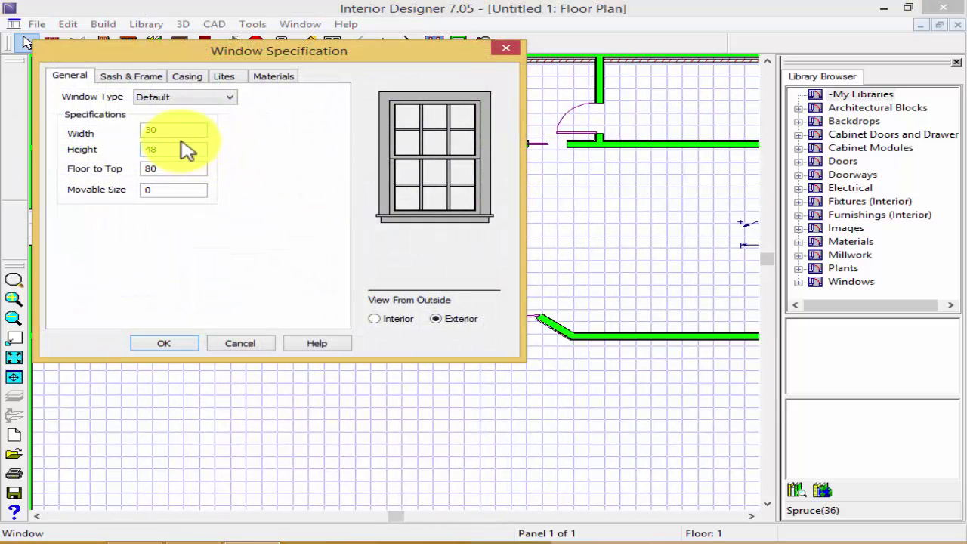
{"action": "left_click", "coordinate": [178, 132]}
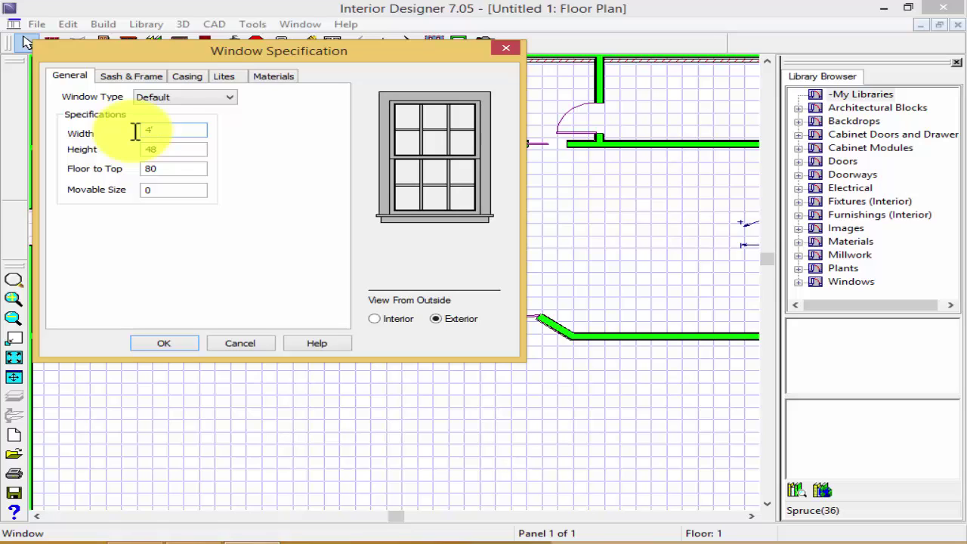
{"action": "left_click", "coordinate": [190, 149]}
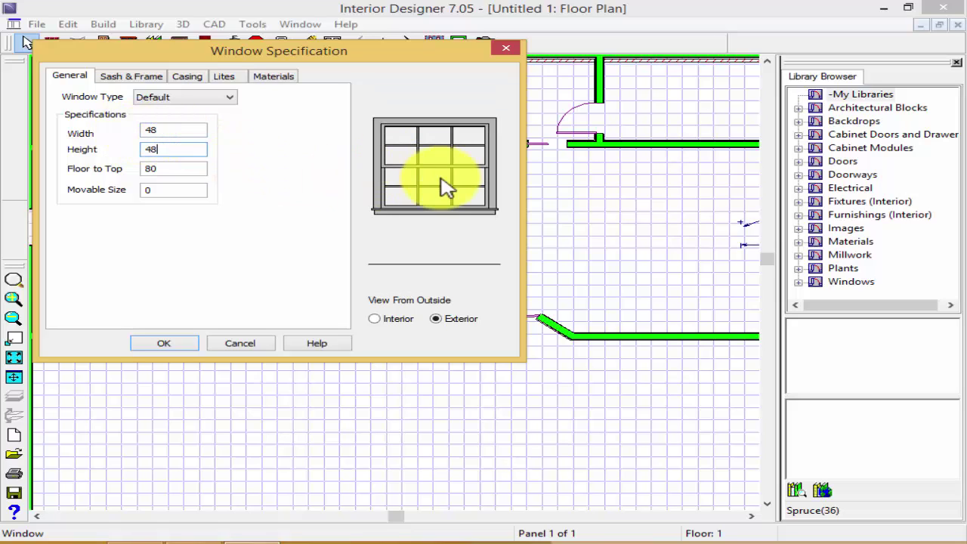
{"action": "left_click", "coordinate": [136, 77]}
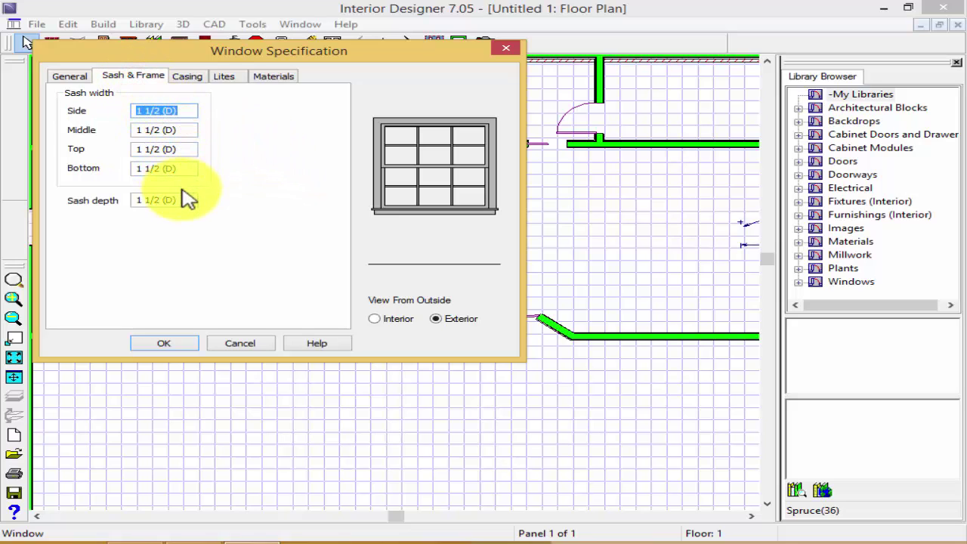
{"action": "left_click", "coordinate": [188, 78]}
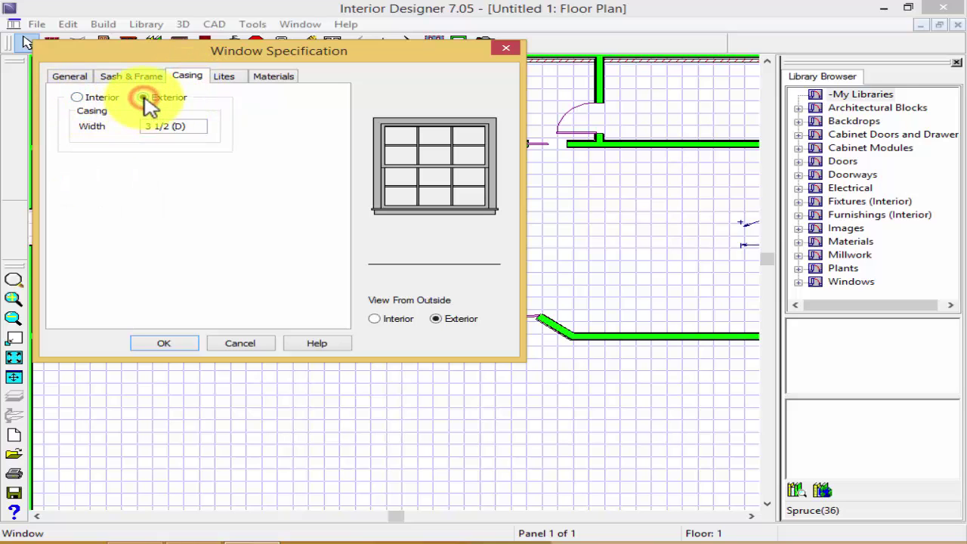
Step: Set the window's lites to 5 across and 3 vertical
{"action": "left_click", "coordinate": [227, 76]}
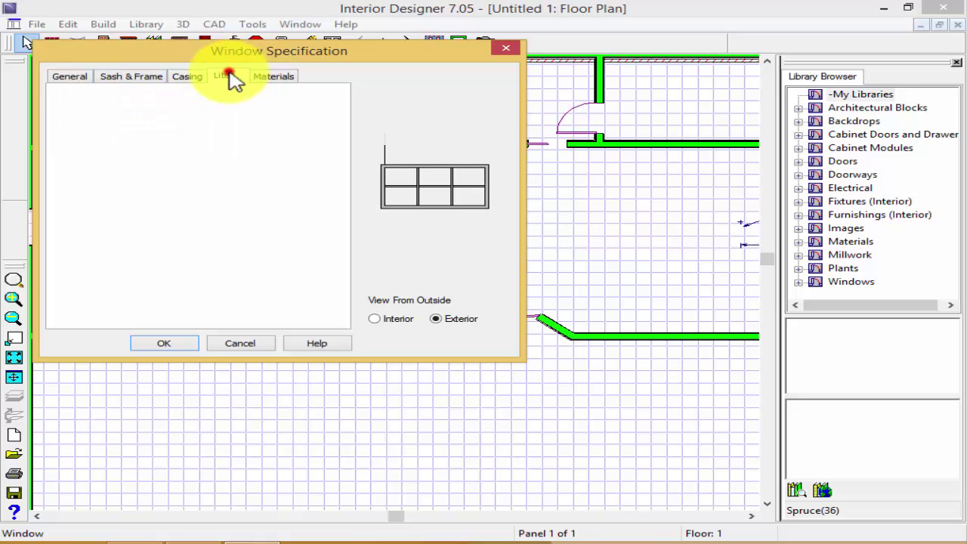
{"action": "double_click", "coordinate": [167, 113]}
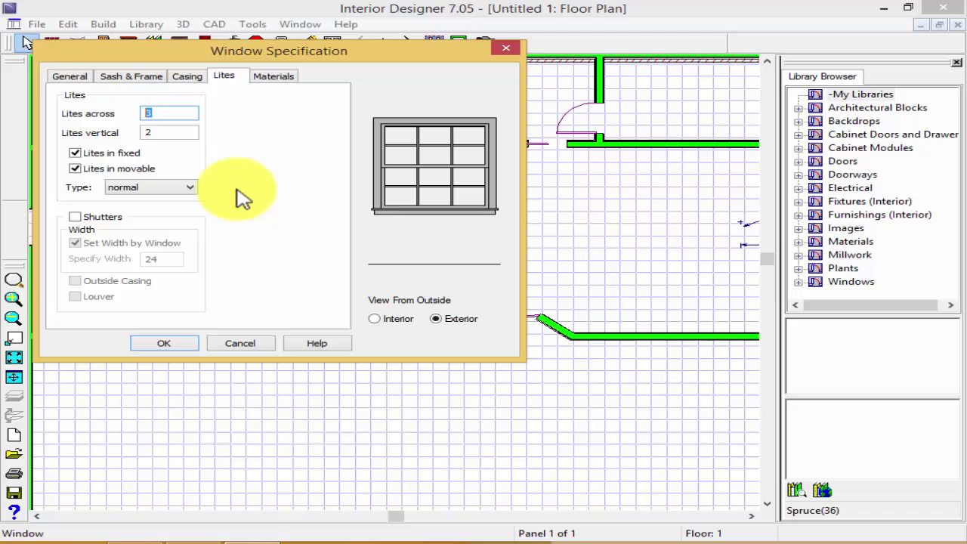
{"action": "left_click", "coordinate": [172, 134]}
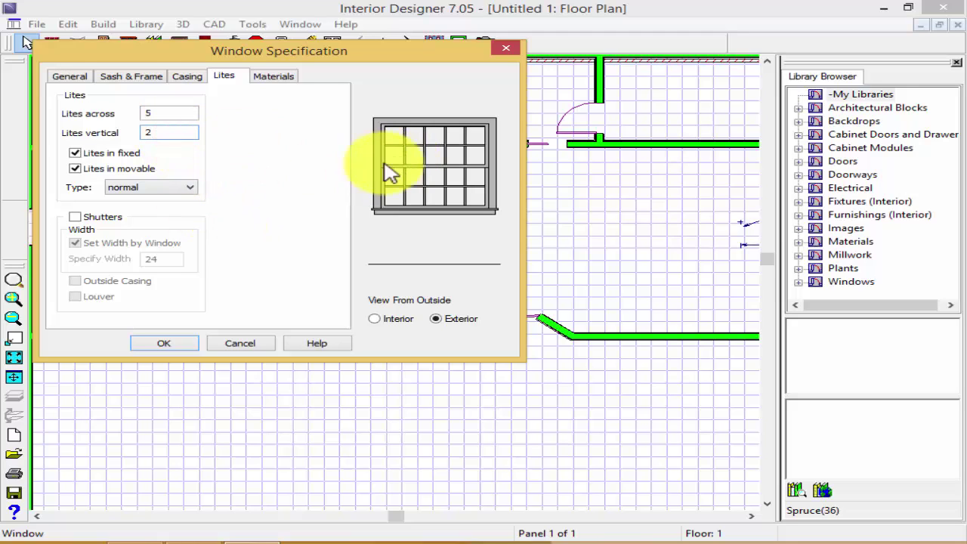
{"action": "double_click", "coordinate": [168, 132]}
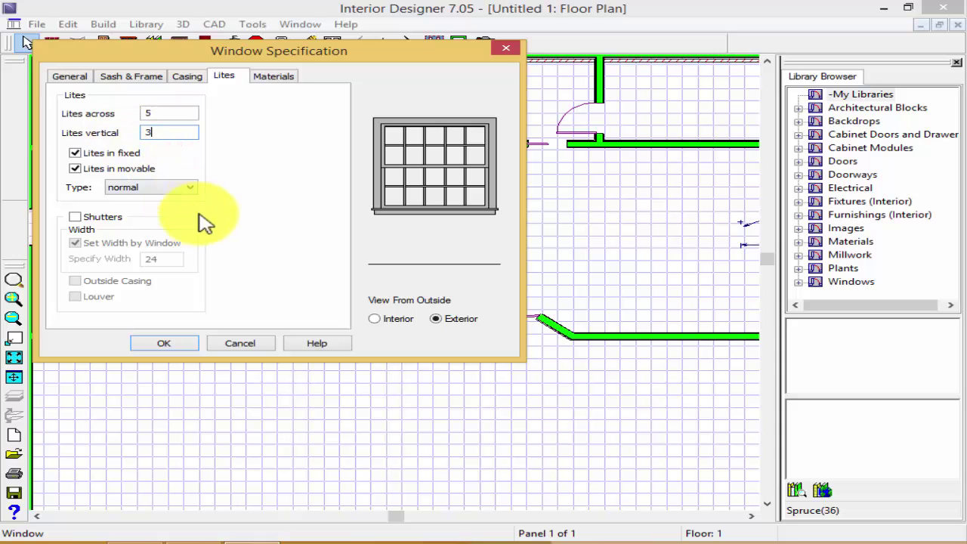
{"action": "left_click", "coordinate": [168, 114]}
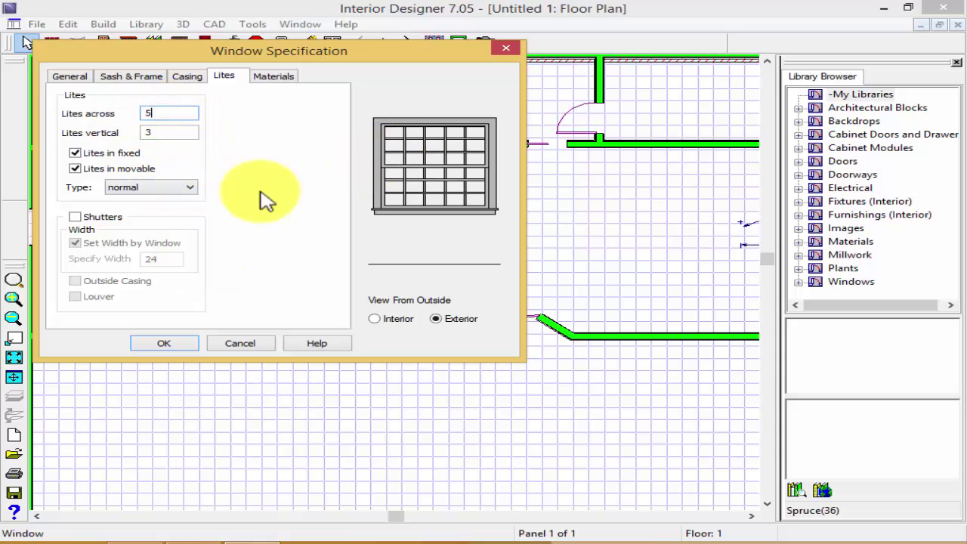
Step: Preview the diamond and prairie lite types, and set the window's lite type to craftsman
{"action": "left_click", "coordinate": [147, 190]}
{"action": "left_click", "coordinate": [154, 212]}
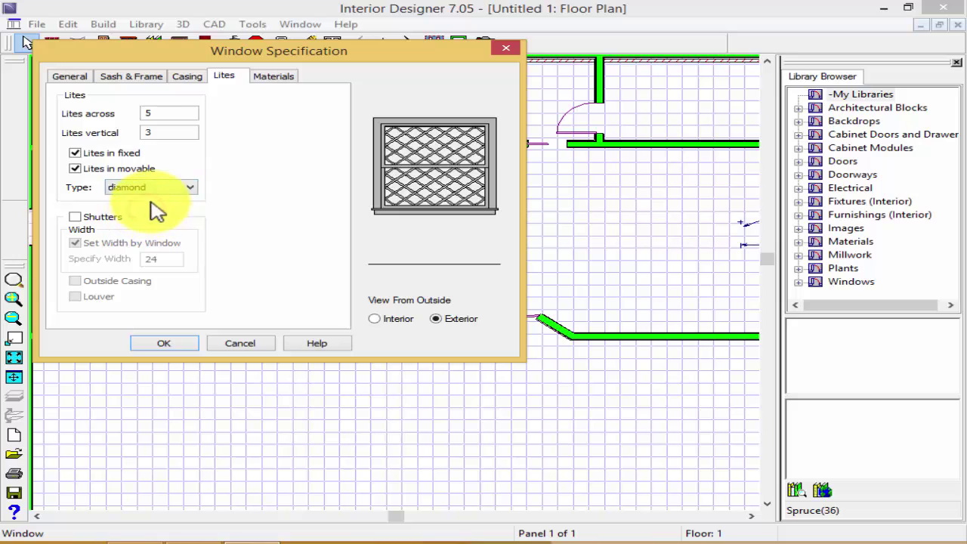
{"action": "left_click", "coordinate": [140, 217]}
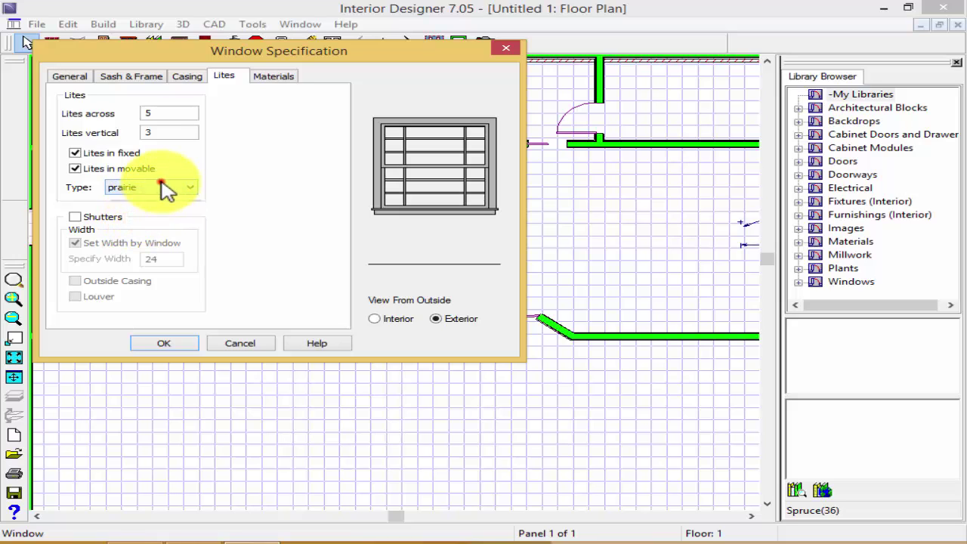
{"action": "left_click", "coordinate": [161, 185]}
{"action": "left_click", "coordinate": [153, 230]}
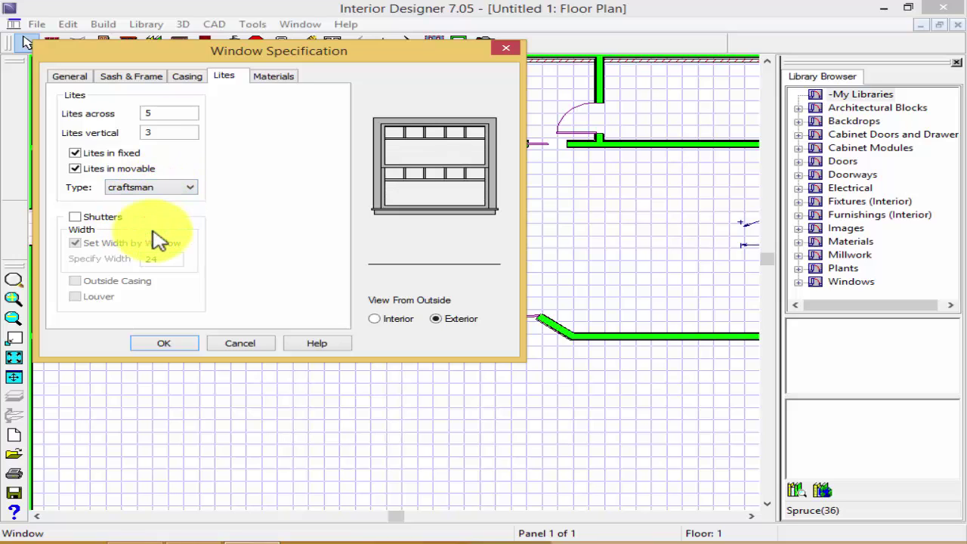
Step: Assign the Glass Grey material to the window's glass and apply the window specification
{"action": "left_click", "coordinate": [270, 79]}
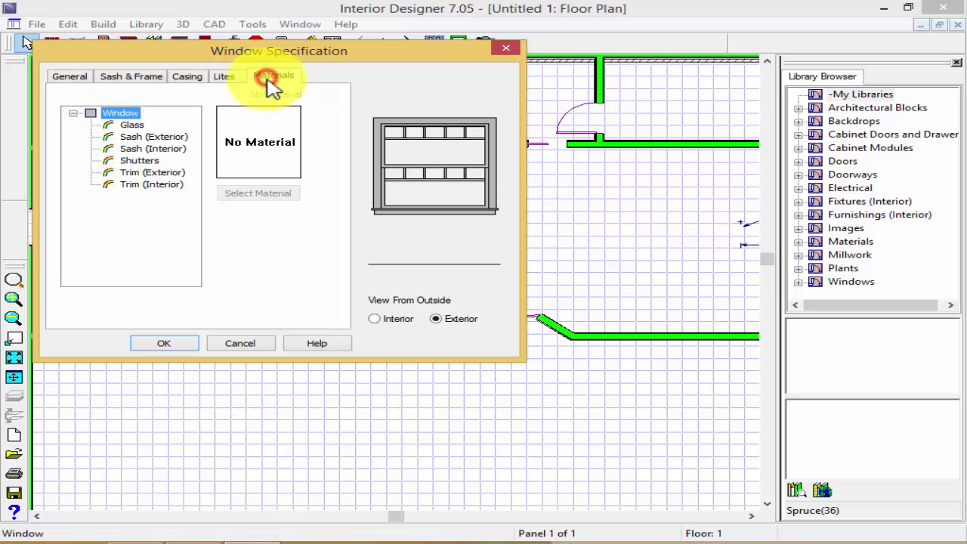
{"action": "left_click", "coordinate": [142, 137]}
{"action": "left_click", "coordinate": [132, 126]}
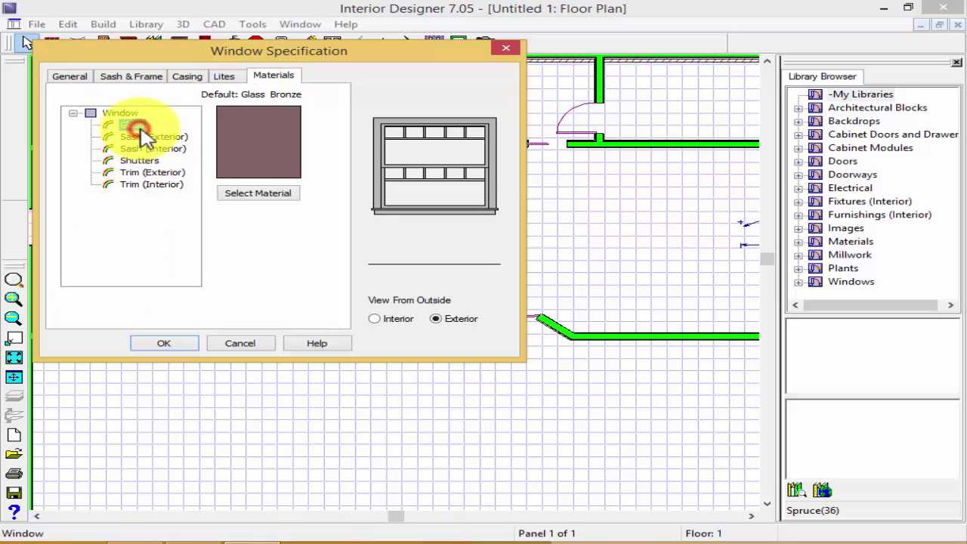
{"action": "left_click", "coordinate": [257, 194]}
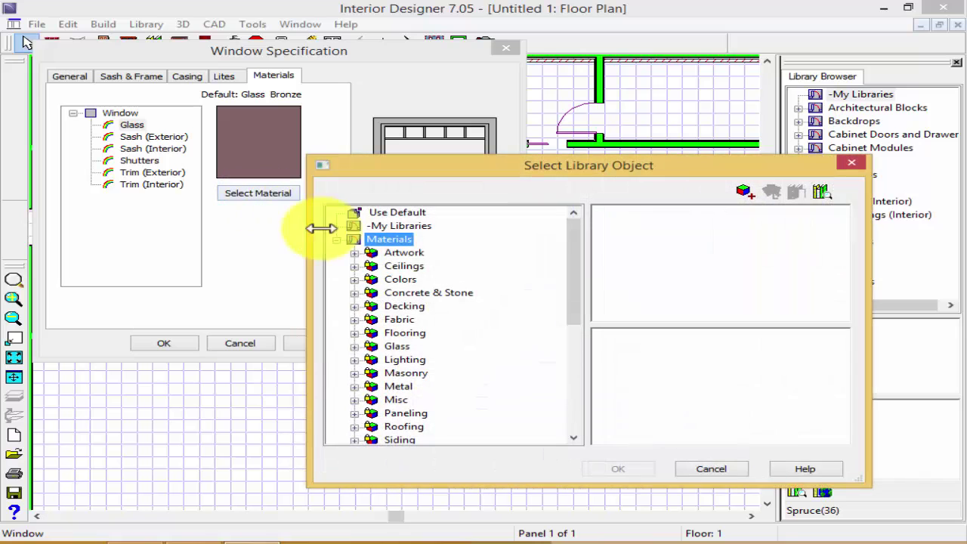
{"action": "left_click", "coordinate": [399, 350]}
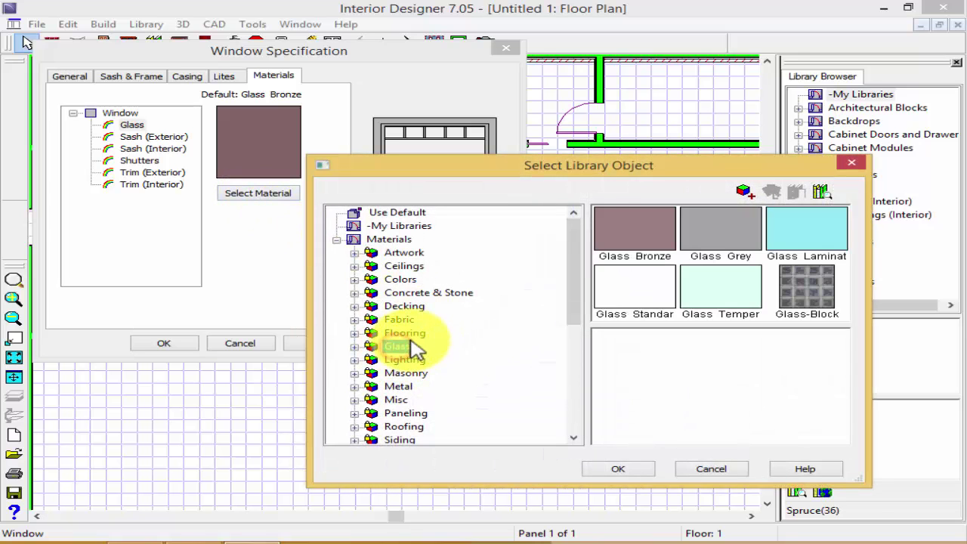
{"action": "left_click", "coordinate": [698, 224]}
{"action": "left_click", "coordinate": [618, 469]}
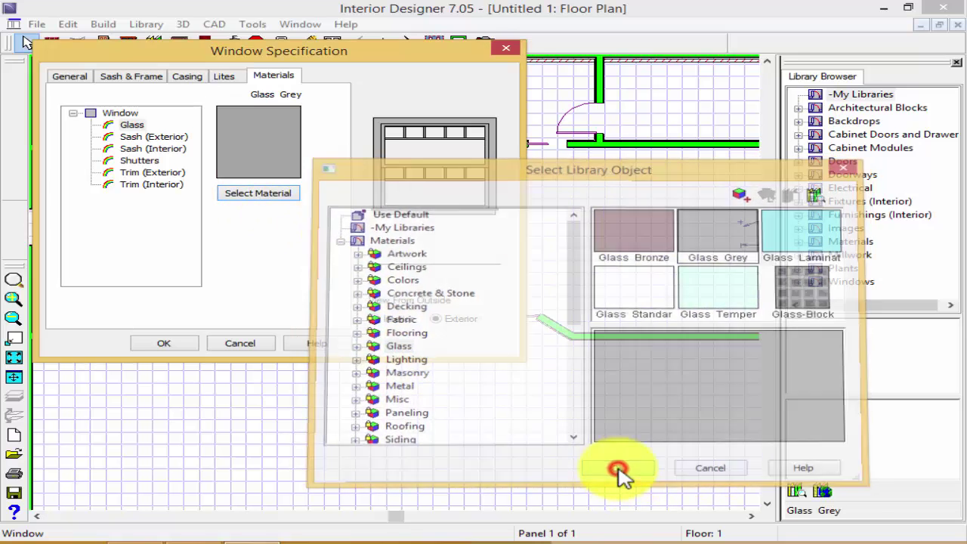
{"action": "left_click", "coordinate": [178, 346]}
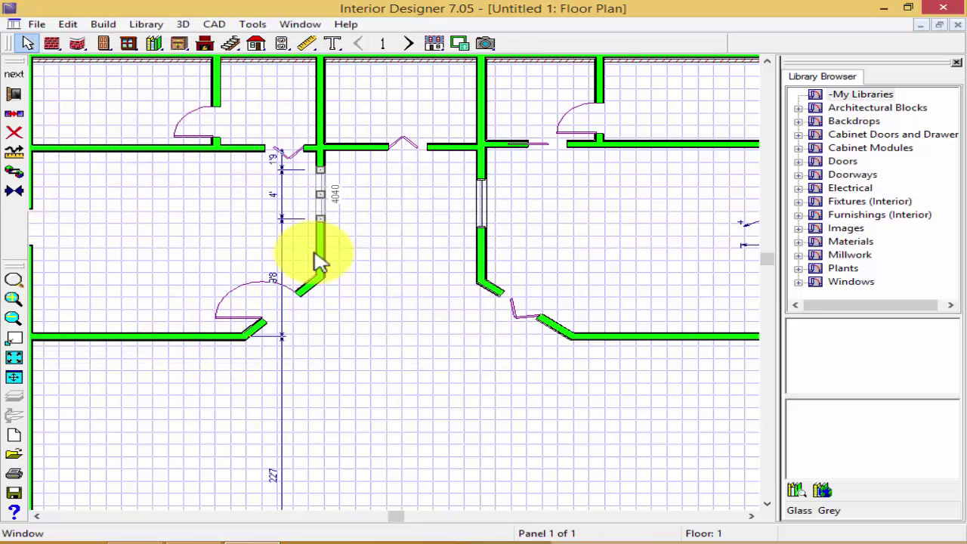
Step: Inspect the window in the hall's left wall in a floor camera view, and close the view
{"action": "left_click", "coordinate": [486, 43]}
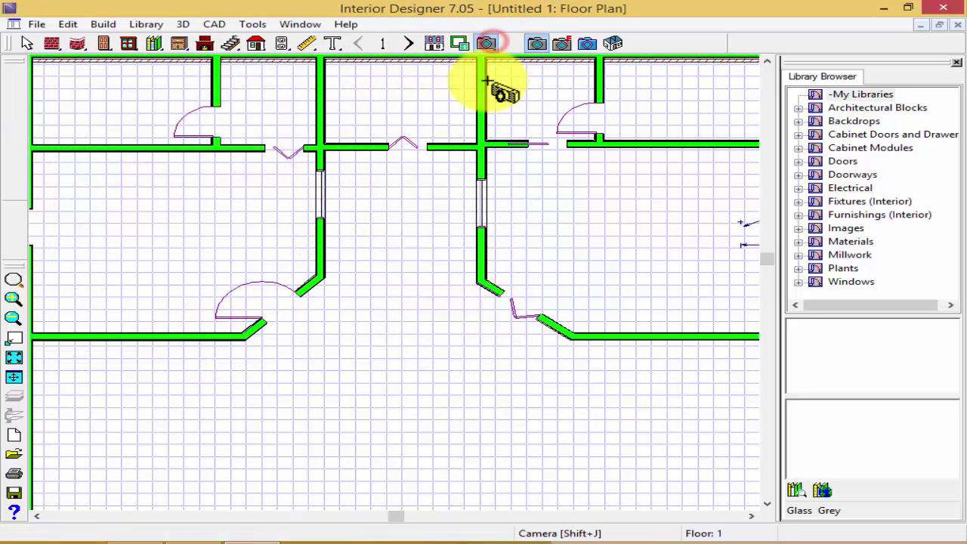
{"action": "left_click", "coordinate": [561, 43]}
{"action": "left_click_drag", "start_coordinate": [458, 199], "coordinate": [353, 194]}
{"action": "scroll", "coordinate": [449, 313], "scroll_direction": "down", "scroll_amount": 2}
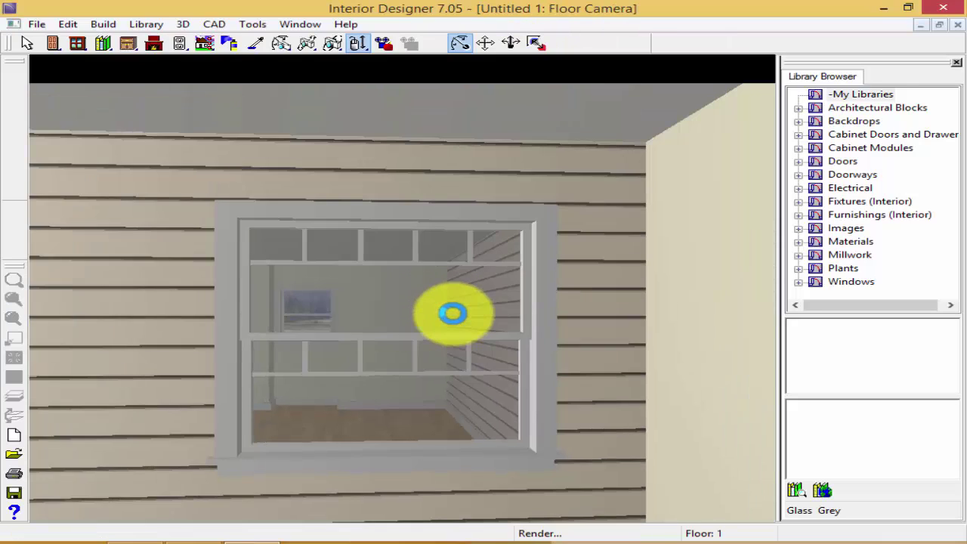
{"action": "scroll", "coordinate": [451, 313], "scroll_direction": "down", "scroll_amount": 2}
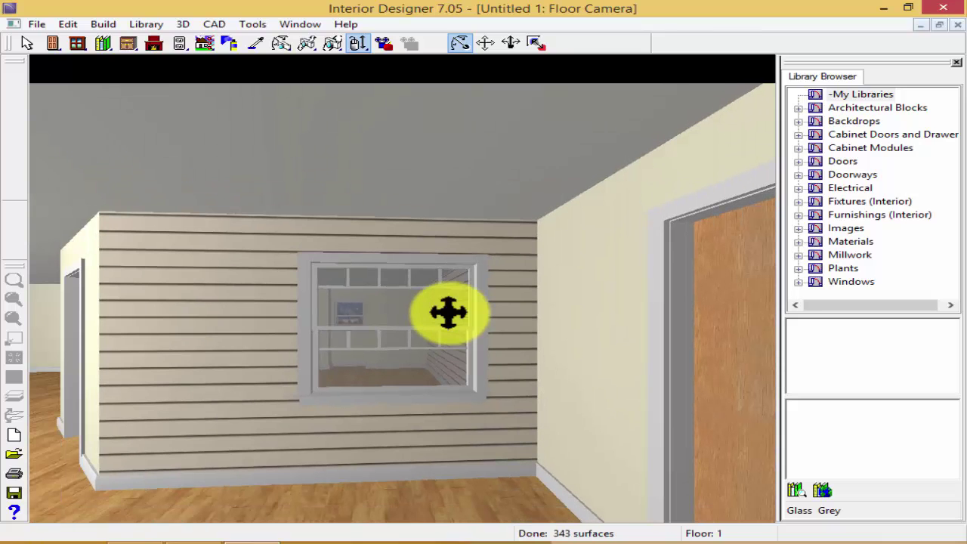
{"action": "left_click", "coordinate": [955, 26]}
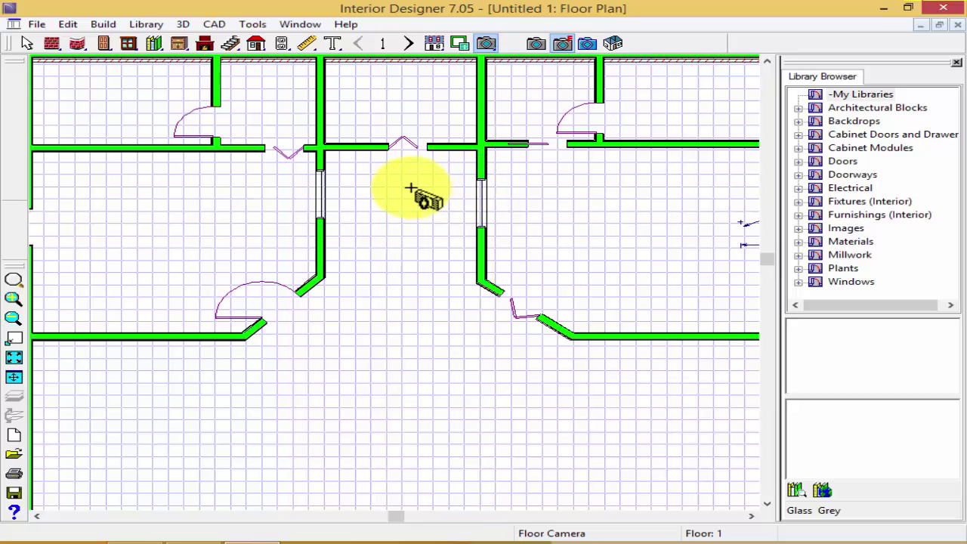
Step: Create a floor camera view from the large lower room looking towards the hall, and turn it to show the double doors
{"action": "scroll", "coordinate": [412, 187], "scroll_direction": "down", "scroll_amount": 3}
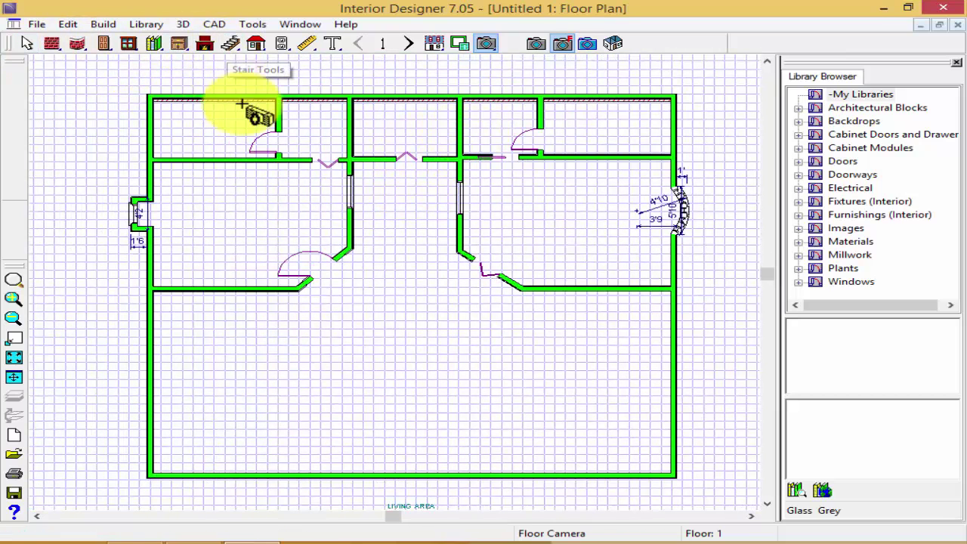
{"action": "left_click_drag", "start_coordinate": [356, 445], "coordinate": [388, 401]}
{"action": "left_click_drag", "start_coordinate": [375, 340], "coordinate": [191, 335]}
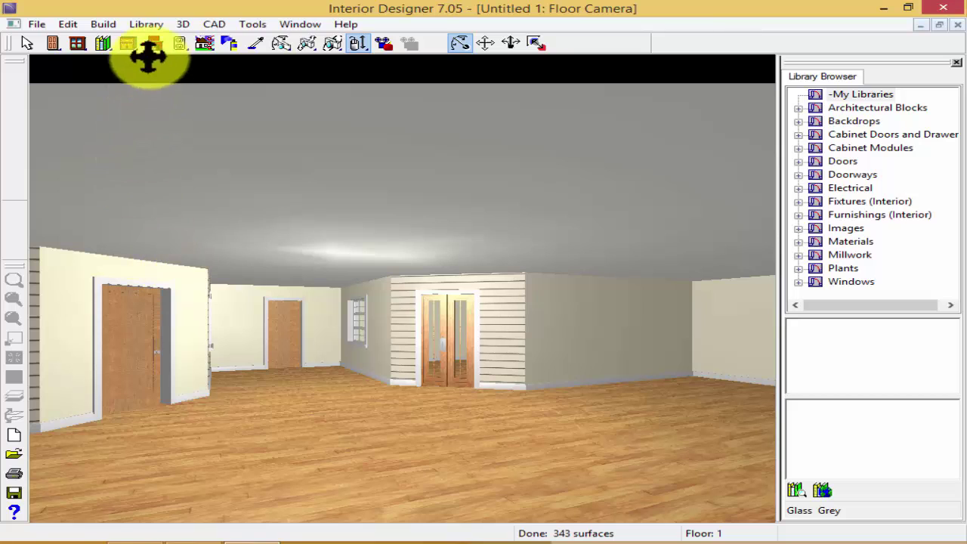
Step: Start the Material Painter and browse the Carpet, Cork, Rugs and Vinyl flooring materials
{"action": "left_click", "coordinate": [231, 43]}
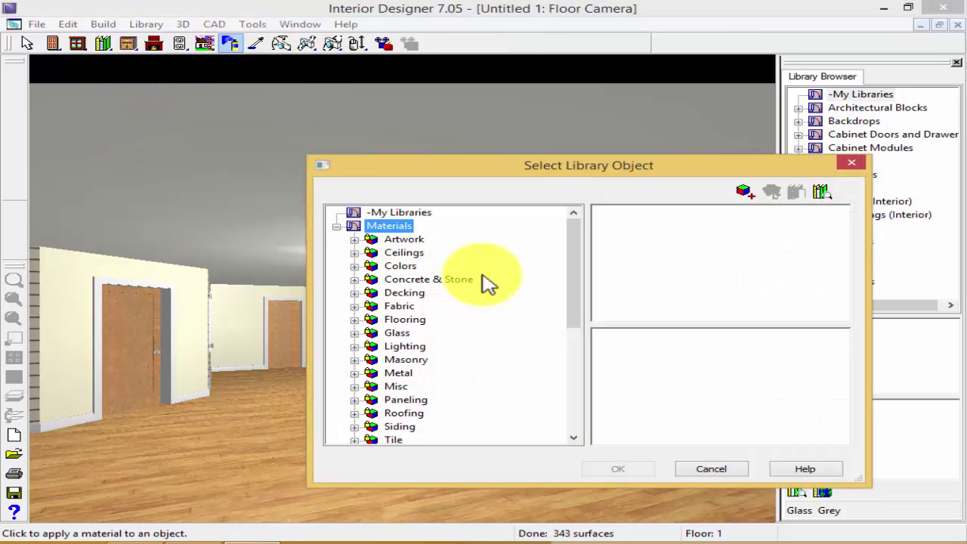
{"action": "left_click_drag", "start_coordinate": [573, 252], "coordinate": [576, 274]}
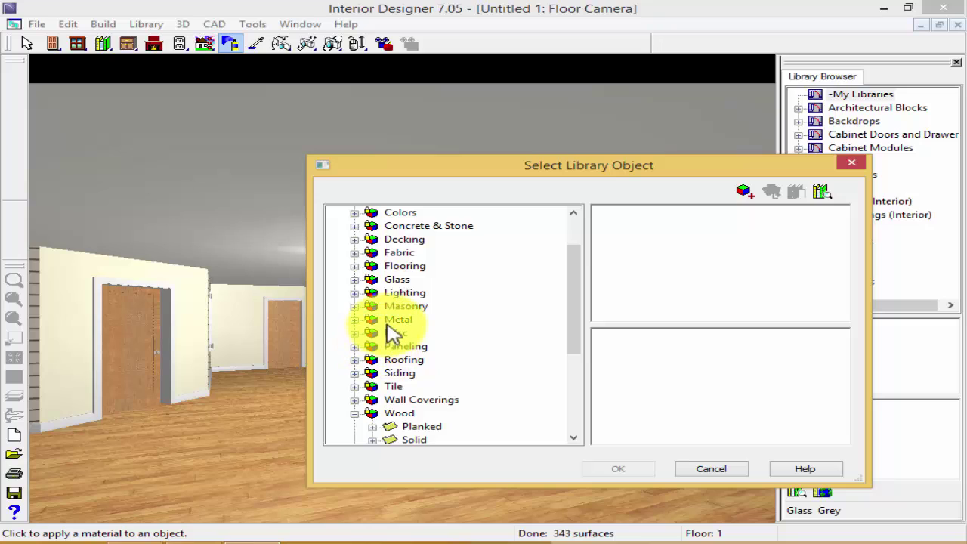
{"action": "left_click", "coordinate": [401, 267]}
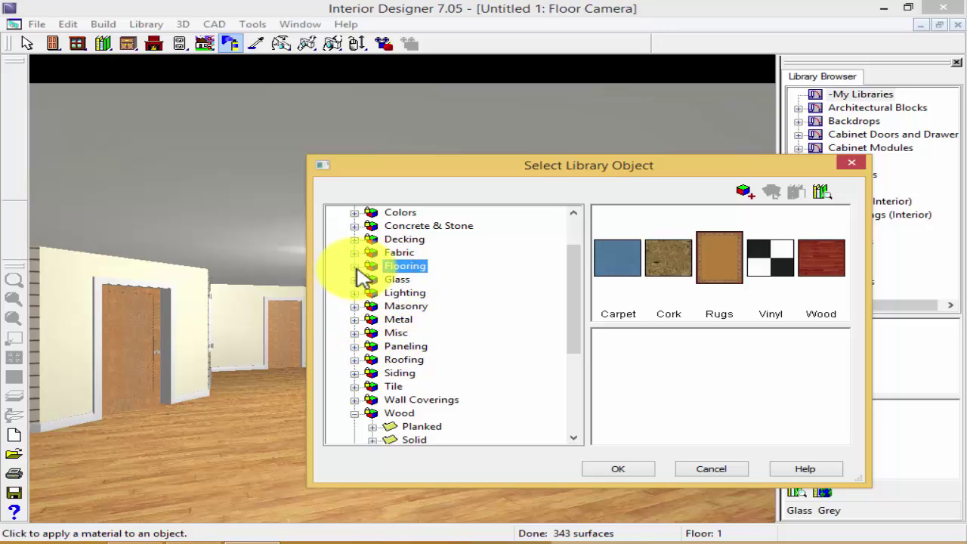
{"action": "left_click", "coordinate": [355, 268]}
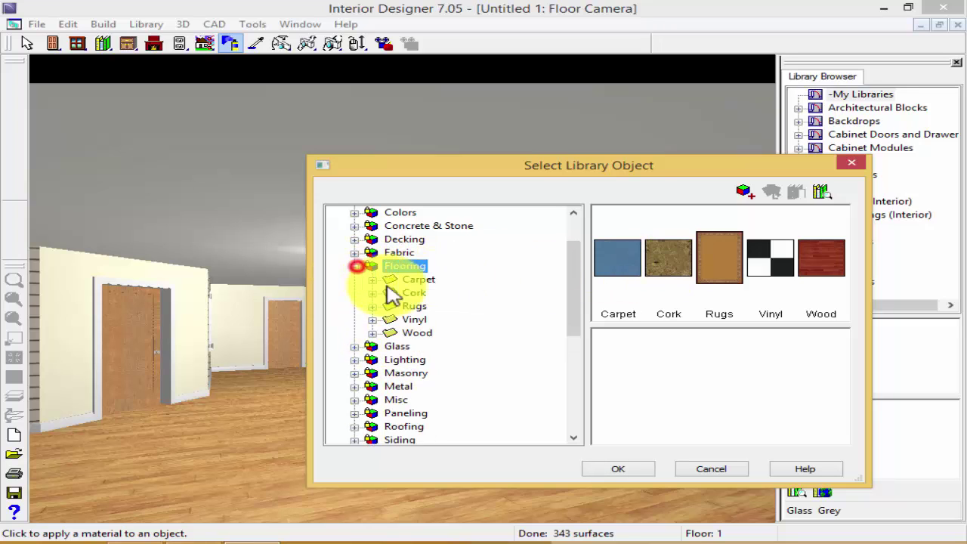
{"action": "left_click", "coordinate": [418, 280]}
{"action": "left_click", "coordinate": [414, 294]}
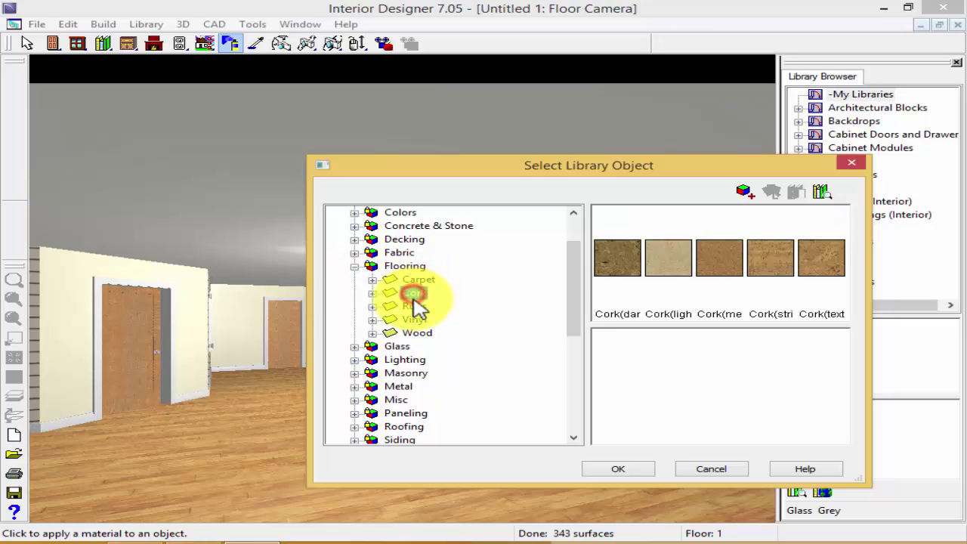
{"action": "left_click", "coordinate": [415, 308]}
{"action": "left_click", "coordinate": [416, 322]}
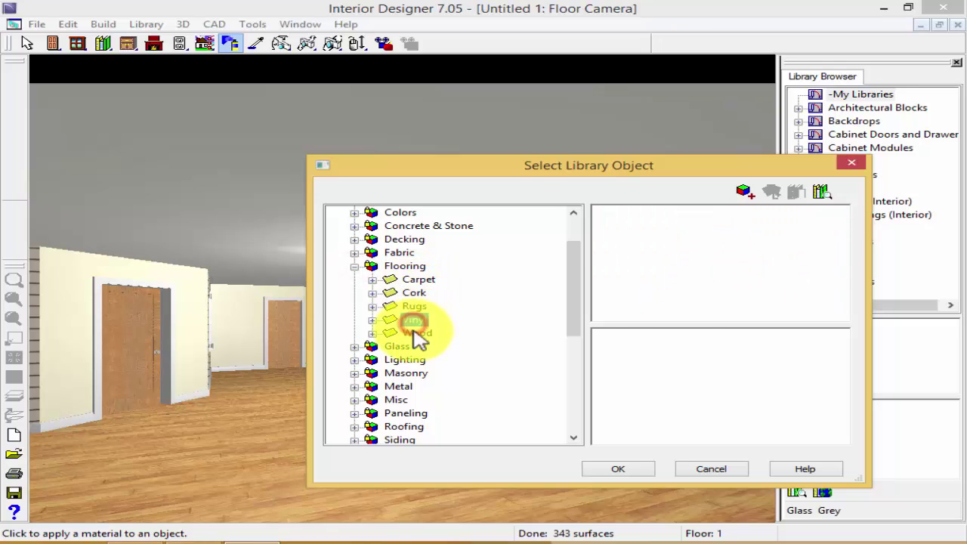
Step: Choose the Natural(32) parquet wood flooring as the material to paint with
{"action": "left_click", "coordinate": [416, 335]}
{"action": "double_click", "coordinate": [744, 259]}
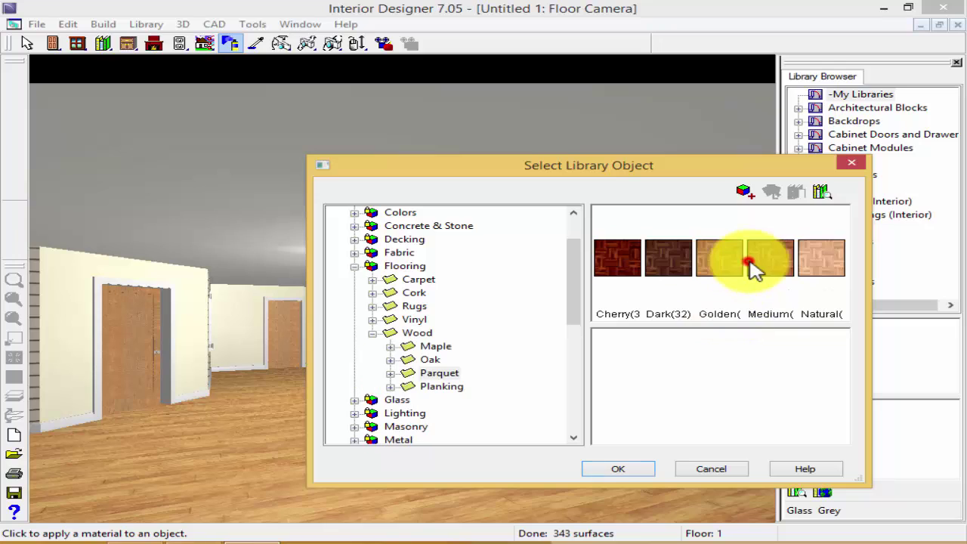
{"action": "left_click", "coordinate": [771, 262]}
{"action": "left_click", "coordinate": [821, 264]}
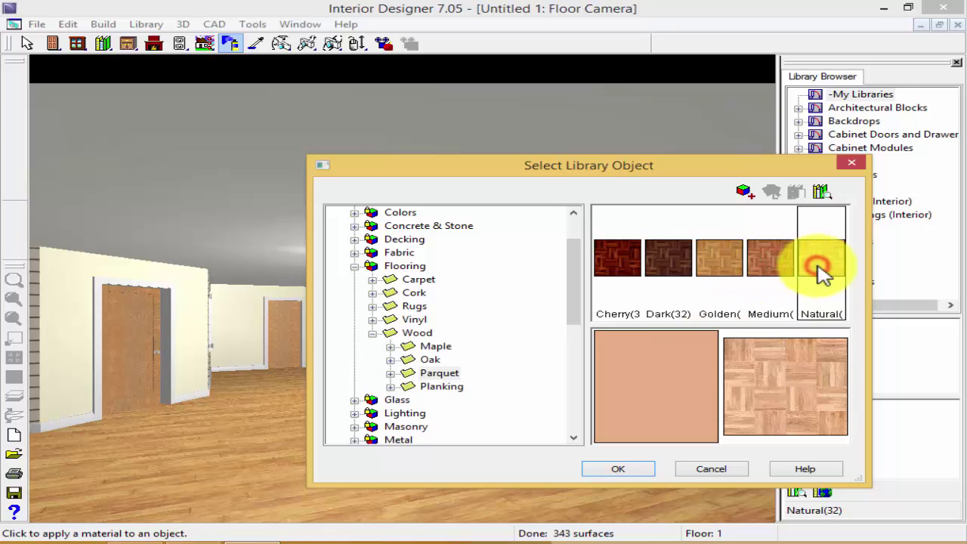
{"action": "left_click", "coordinate": [630, 469]}
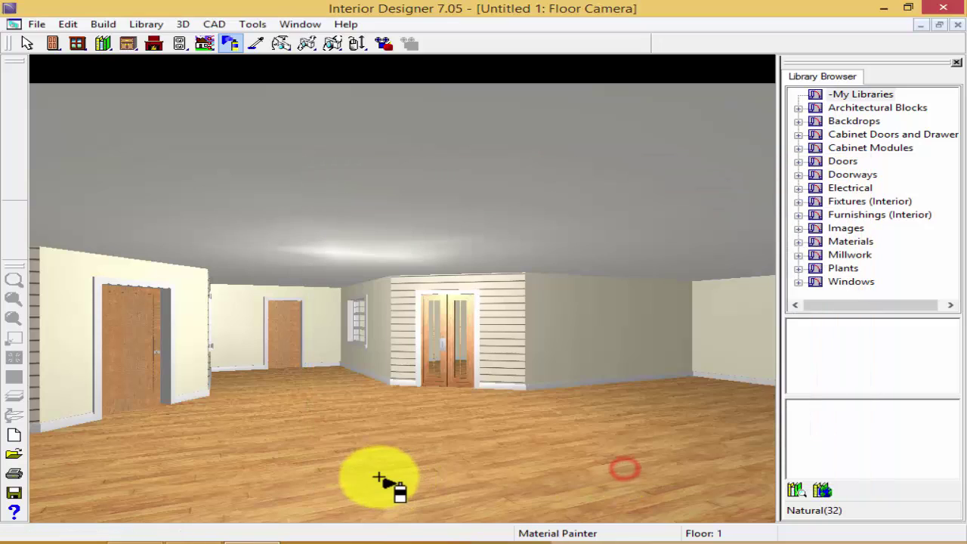
Step: Paint the large room's floor with the chosen parquet, and open the Stripes wall coverings in the Material Painter's library
{"action": "left_click", "coordinate": [378, 472]}
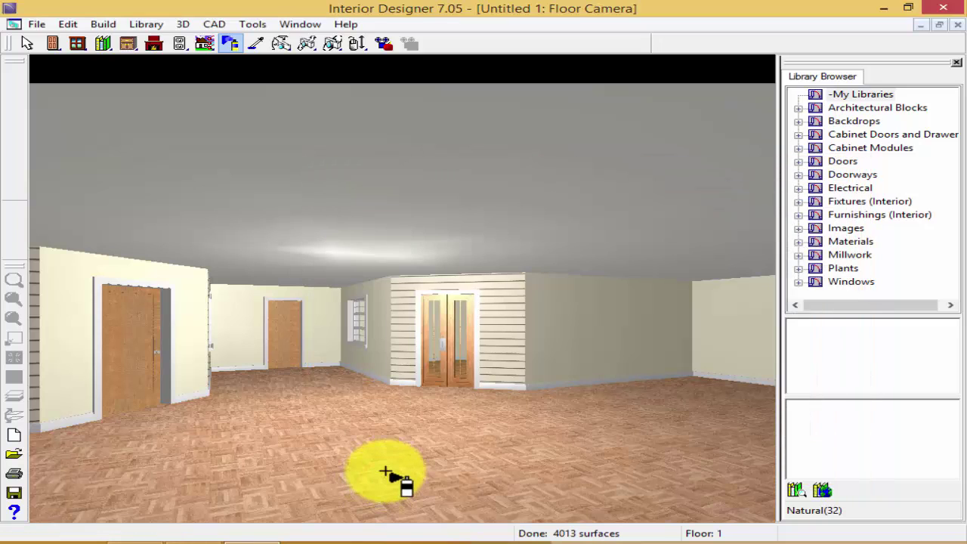
{"action": "left_click", "coordinate": [232, 43]}
{"action": "left_click", "coordinate": [354, 320]}
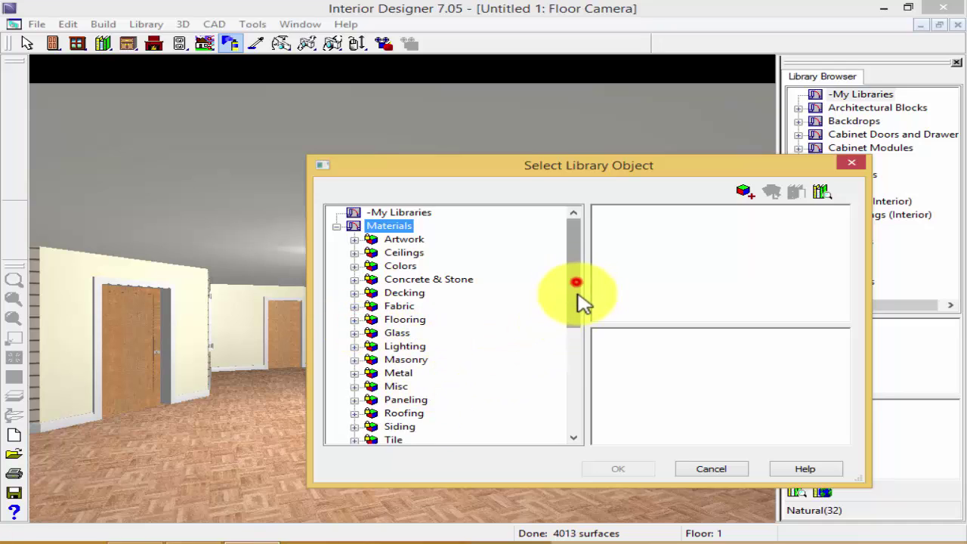
{"action": "left_click_drag", "start_coordinate": [581, 303], "coordinate": [582, 335]}
{"action": "left_click", "coordinate": [399, 361]}
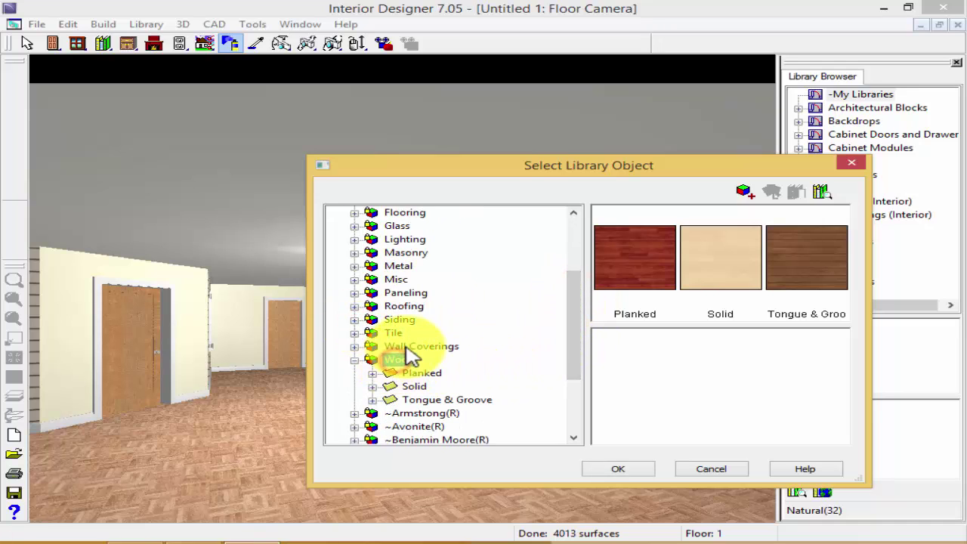
{"action": "left_click", "coordinate": [416, 346]}
{"action": "left_click", "coordinate": [354, 346]}
{"action": "left_click", "coordinate": [426, 361]}
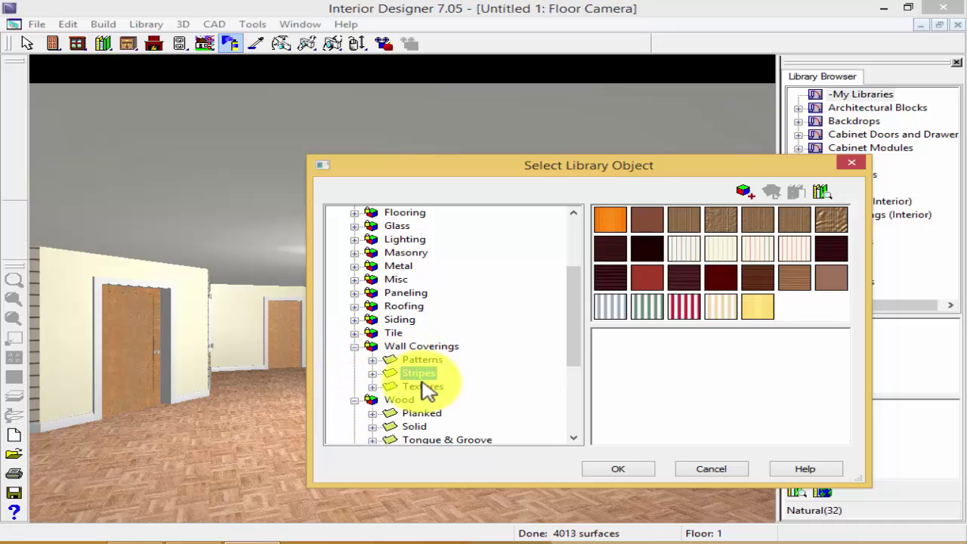
Step: Preview several striped wall coverings, choose Yellow, and paint the large room's walls with it
{"action": "left_click", "coordinate": [730, 245]}
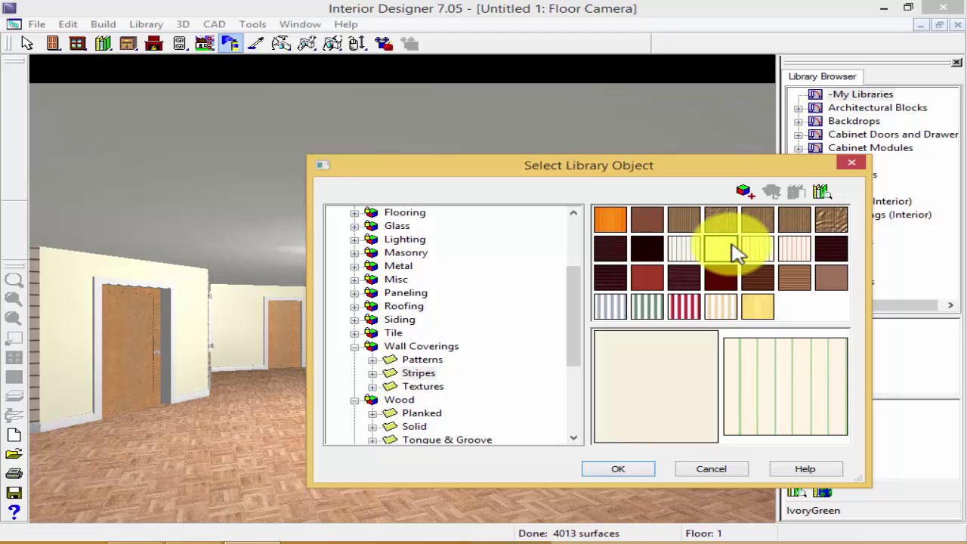
{"action": "left_click", "coordinate": [795, 252]}
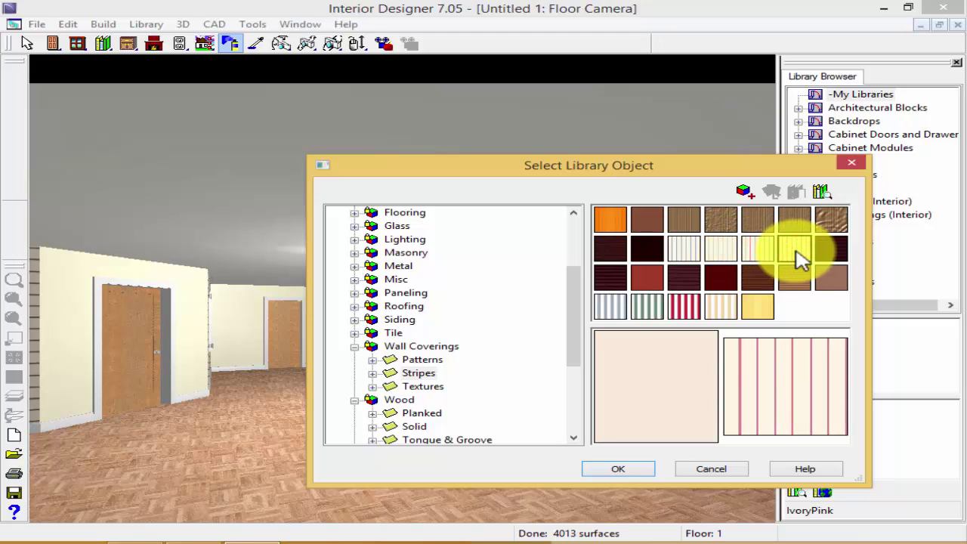
{"action": "left_click", "coordinate": [685, 222]}
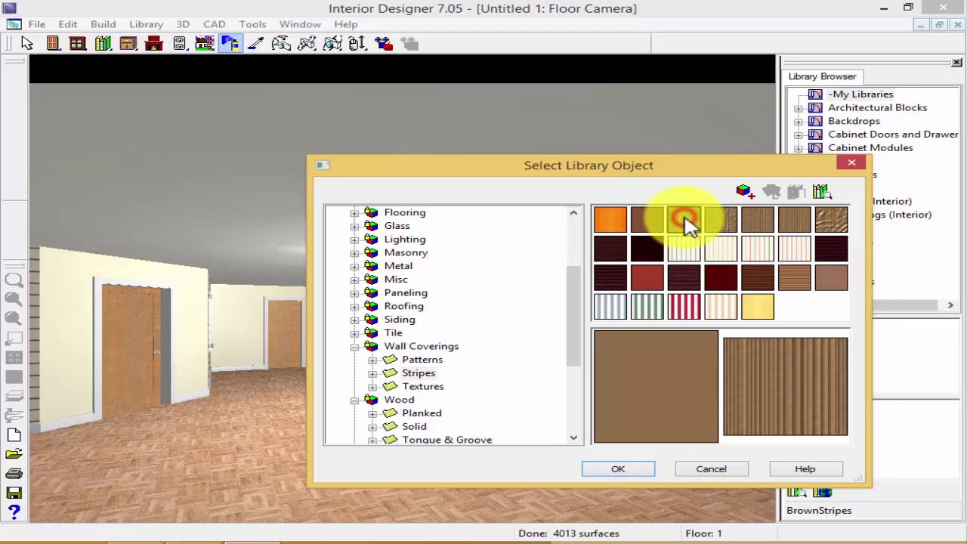
{"action": "left_click", "coordinate": [613, 219]}
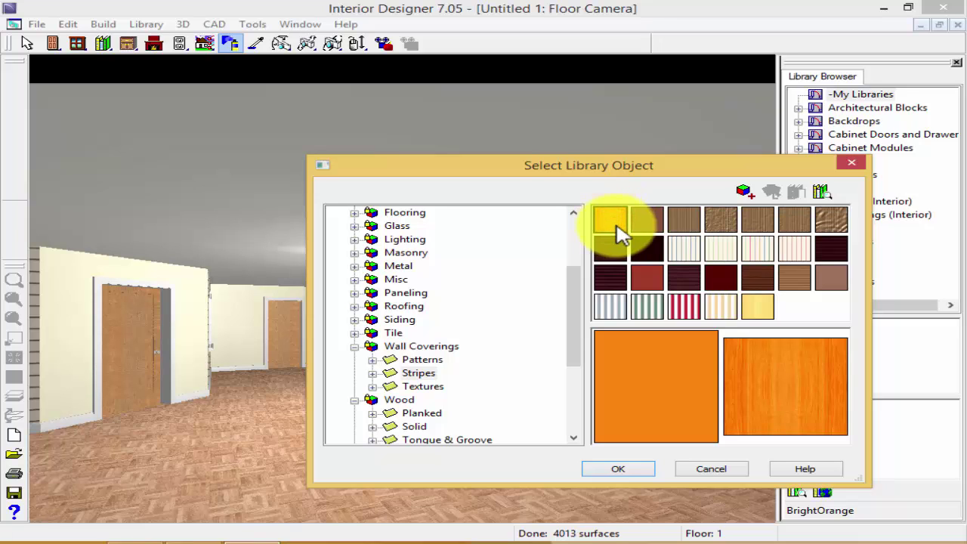
{"action": "left_click", "coordinate": [758, 306]}
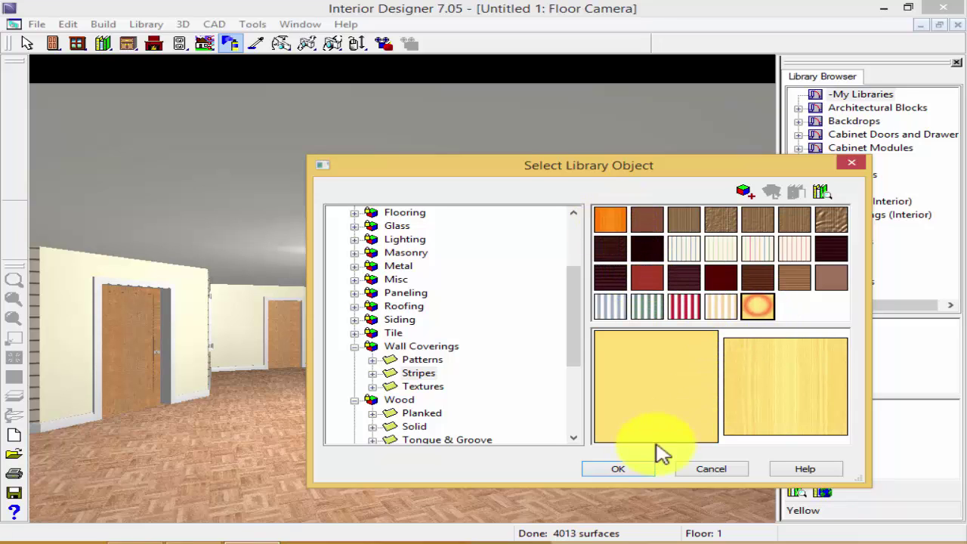
{"action": "left_click", "coordinate": [624, 469]}
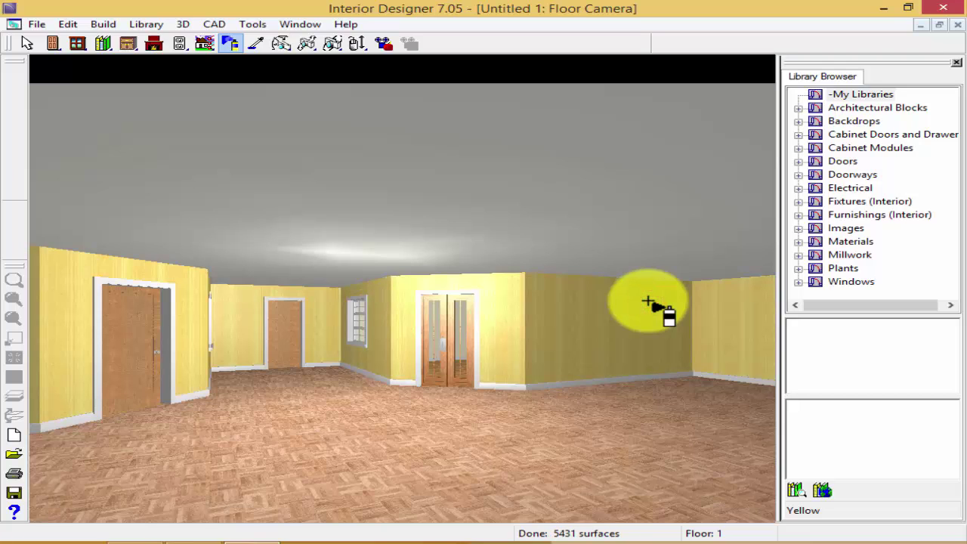
Step: Paint the large room's ceiling with Slate(orange) from Concrete & Stone, and close the floor camera view
{"action": "left_click", "coordinate": [232, 45]}
{"action": "left_click", "coordinate": [401, 266]}
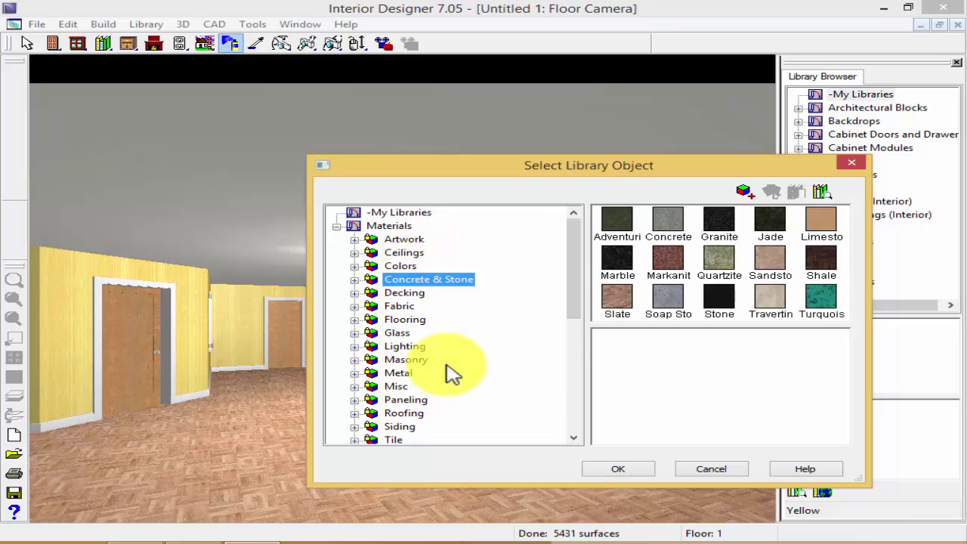
{"action": "double_click", "coordinate": [621, 304]}
{"action": "left_click", "coordinate": [696, 237]}
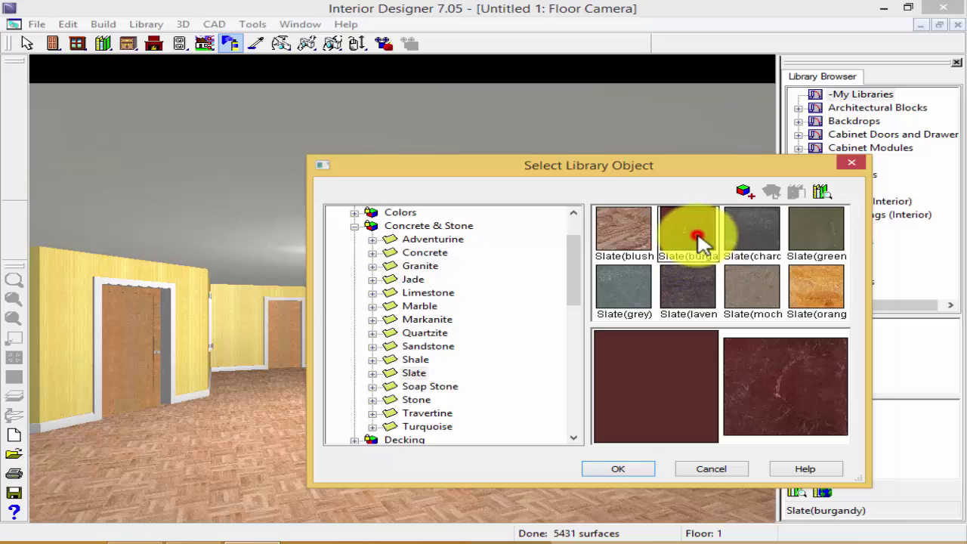
{"action": "left_click", "coordinate": [824, 302]}
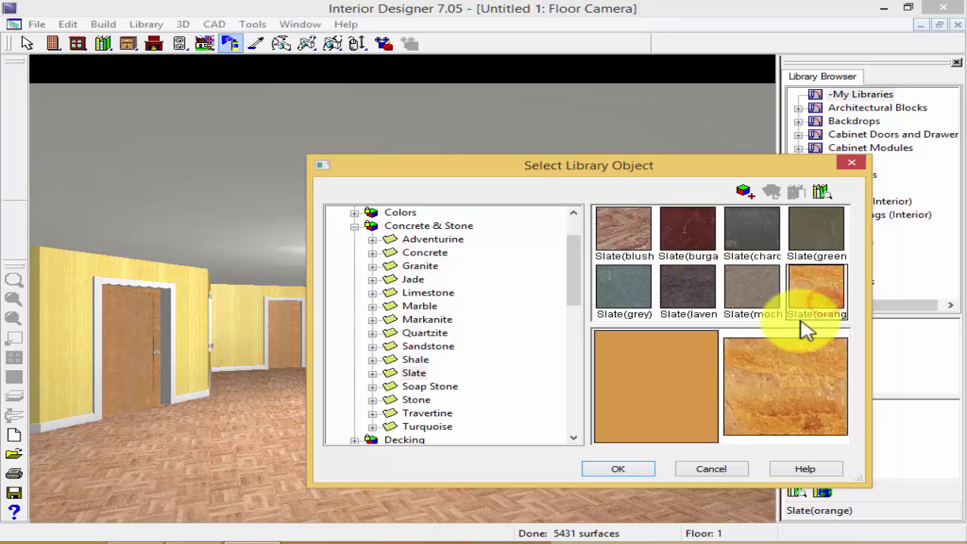
{"action": "left_click", "coordinate": [618, 467]}
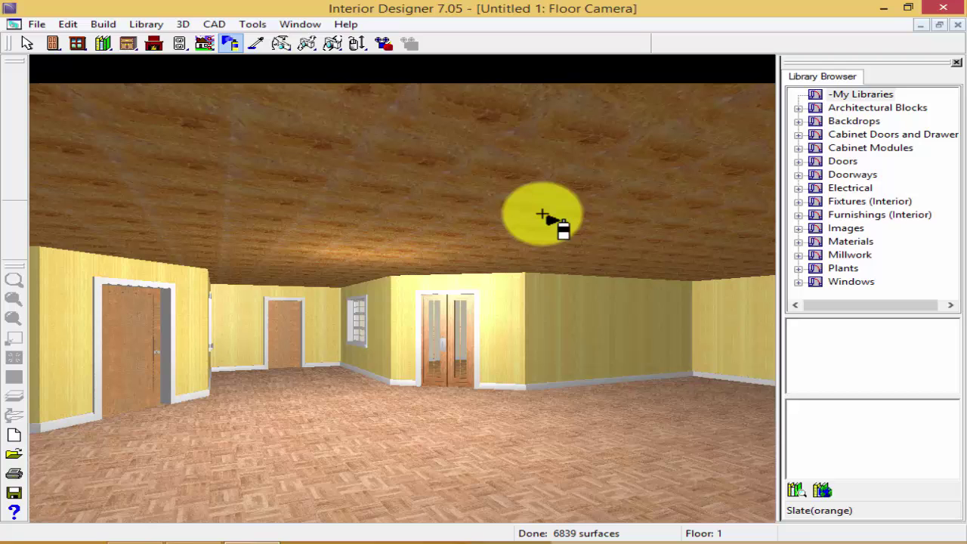
{"action": "key", "text": "Down"}
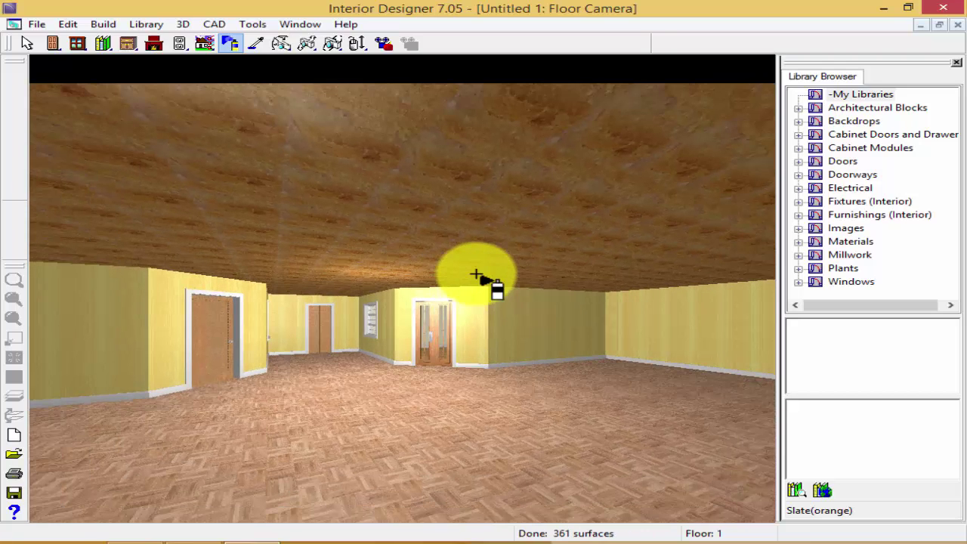
{"action": "left_click", "coordinate": [957, 26]}
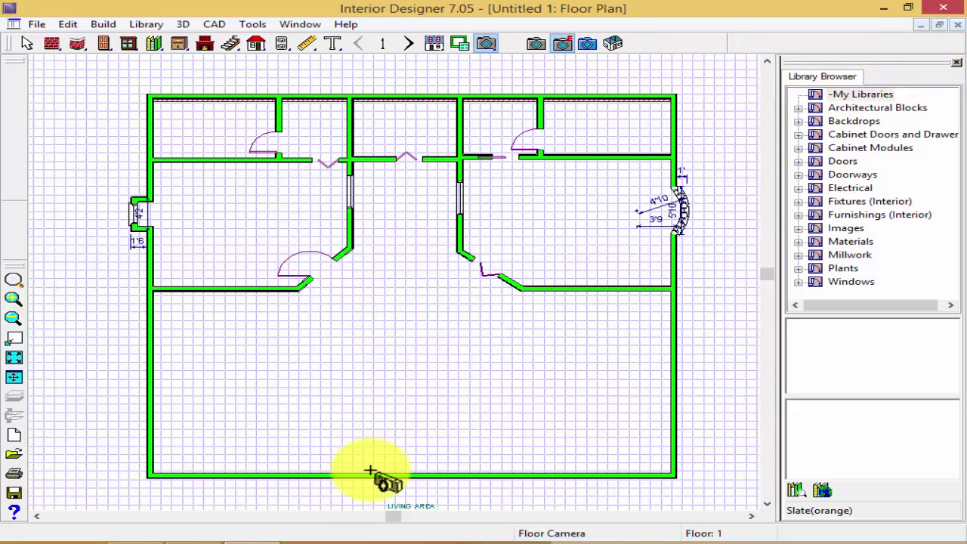
Step: Draw a curved exterior wall bulging outward from the middle of the large room's lower wall
{"action": "left_click", "coordinate": [79, 44]}
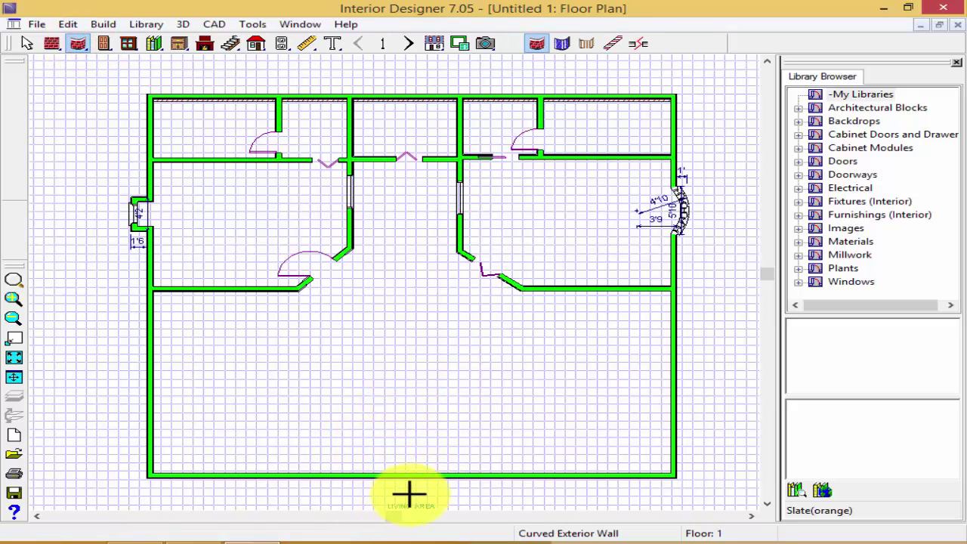
{"action": "scroll", "coordinate": [456, 418], "scroll_direction": "down", "scroll_amount": 1}
{"action": "scroll", "coordinate": [455, 418], "scroll_direction": "down", "scroll_amount": 1}
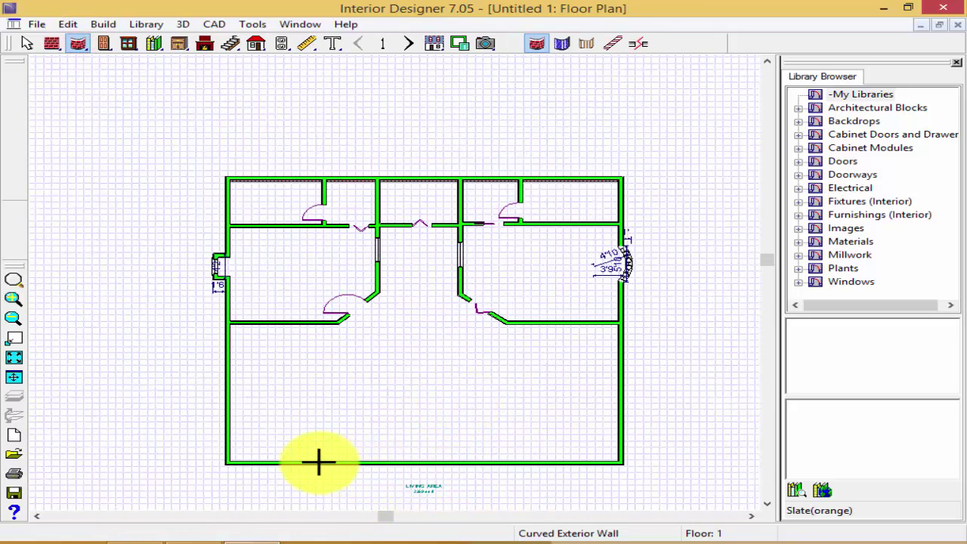
{"action": "mouse_move", "coordinate": [300, 461]}
{"action": "left_mouse_down"}
{"action": "mouse_move", "coordinate": [479, 497]}
{"action": "mouse_move", "coordinate": [529, 460]}
{"action": "mouse_move", "coordinate": [538, 474]}
{"action": "left_mouse_up"}
Step: Shorten the straight lower wall to about 9'10" so it ends where the curved wall starts on its left side
{"action": "left_click", "coordinate": [28, 44]}
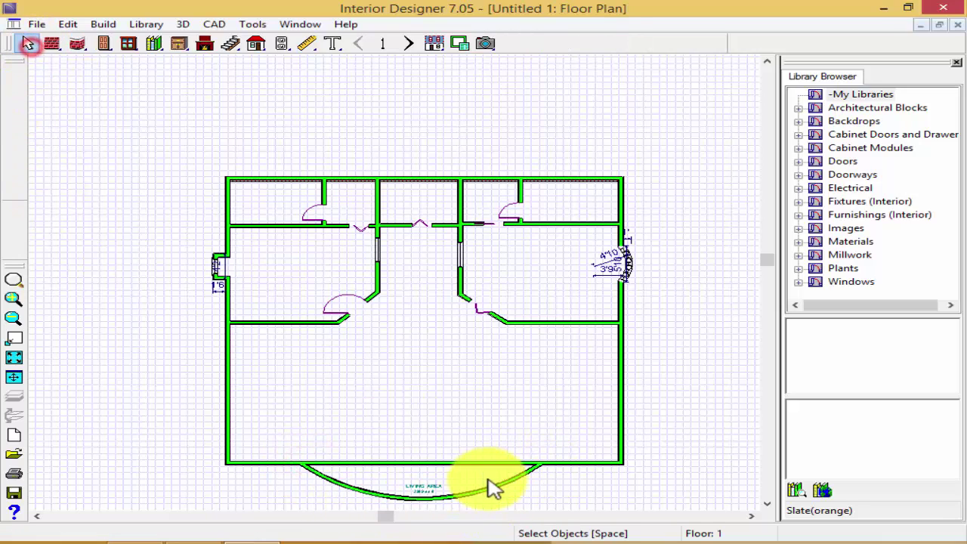
{"action": "left_click", "coordinate": [576, 462]}
{"action": "left_click_drag", "start_coordinate": [622, 461], "coordinate": [301, 464]}
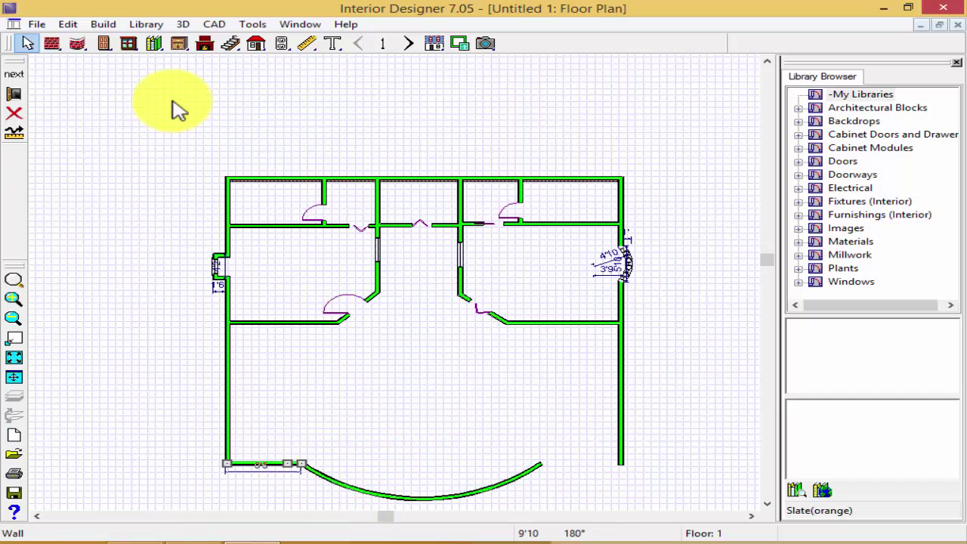
Step: Draw a straight exterior wall about 9'9" long from the curved wall's right end to the plan's lower-right corner
{"action": "left_click", "coordinate": [61, 46]}
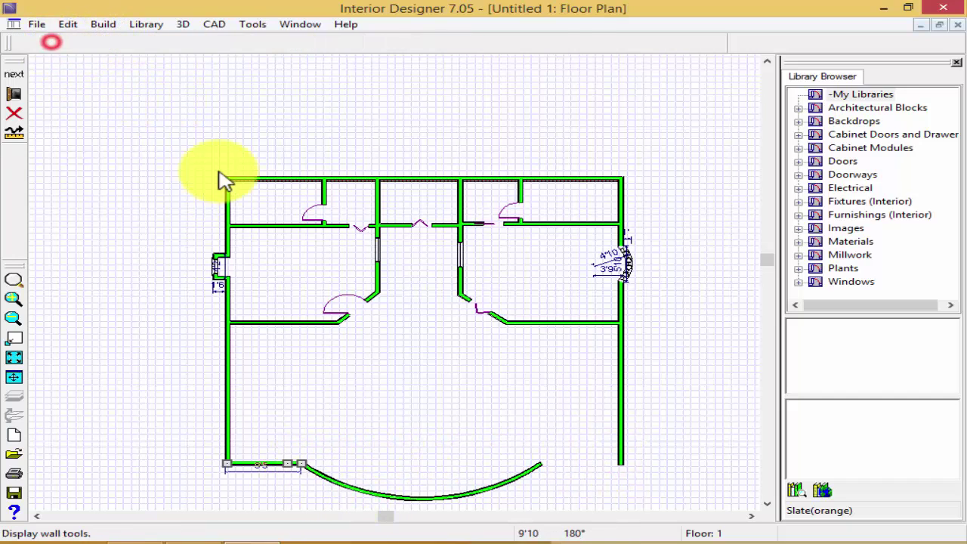
{"action": "left_click", "coordinate": [540, 464]}
{"action": "left_click", "coordinate": [623, 462]}
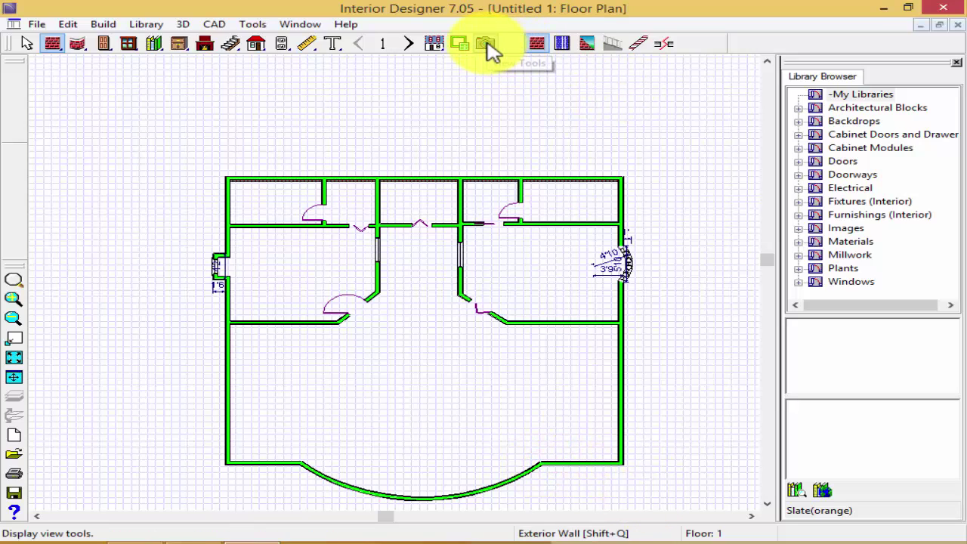
Step: Create a doll house view of the house, orbit it to inspect the curved wall and rooms from above, and close it
{"action": "left_click", "coordinate": [488, 46]}
{"action": "left_click", "coordinate": [615, 44]}
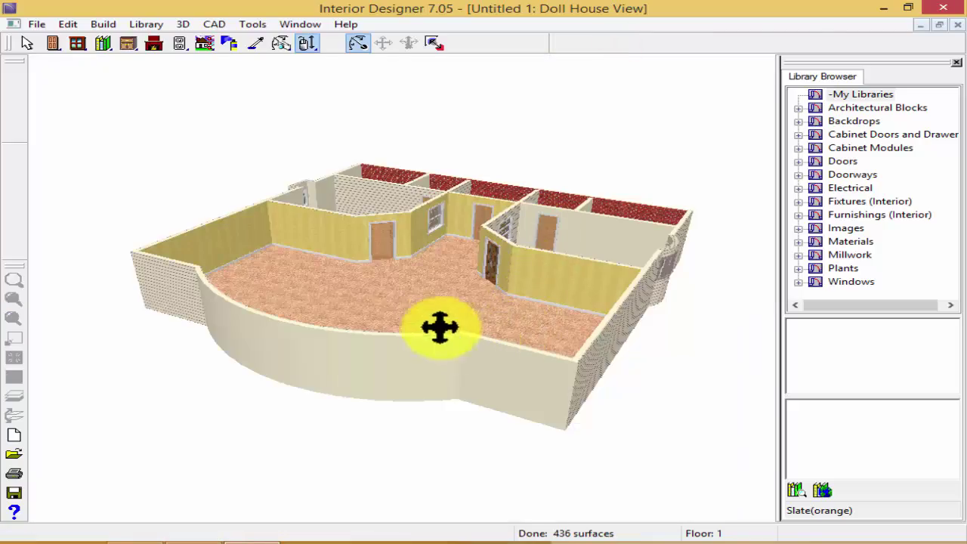
{"action": "left_click_drag", "start_coordinate": [440, 327], "coordinate": [390, 356]}
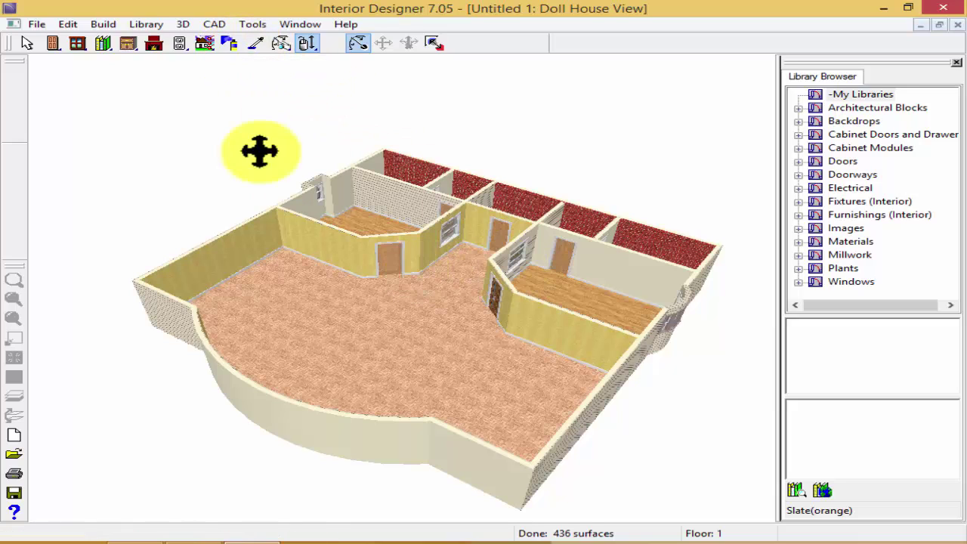
{"action": "left_click", "coordinate": [38, 42]}
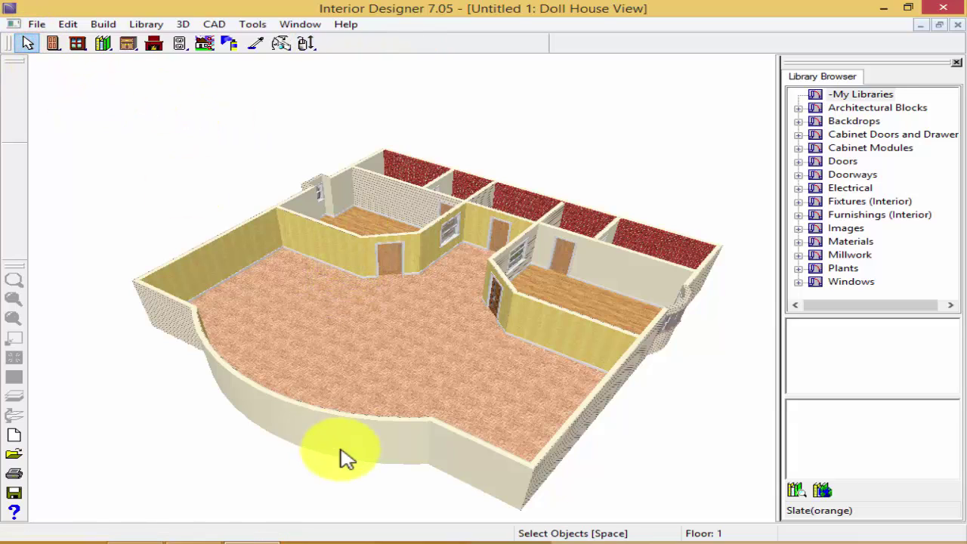
{"action": "left_click", "coordinate": [359, 420]}
{"action": "left_click", "coordinate": [957, 24]}
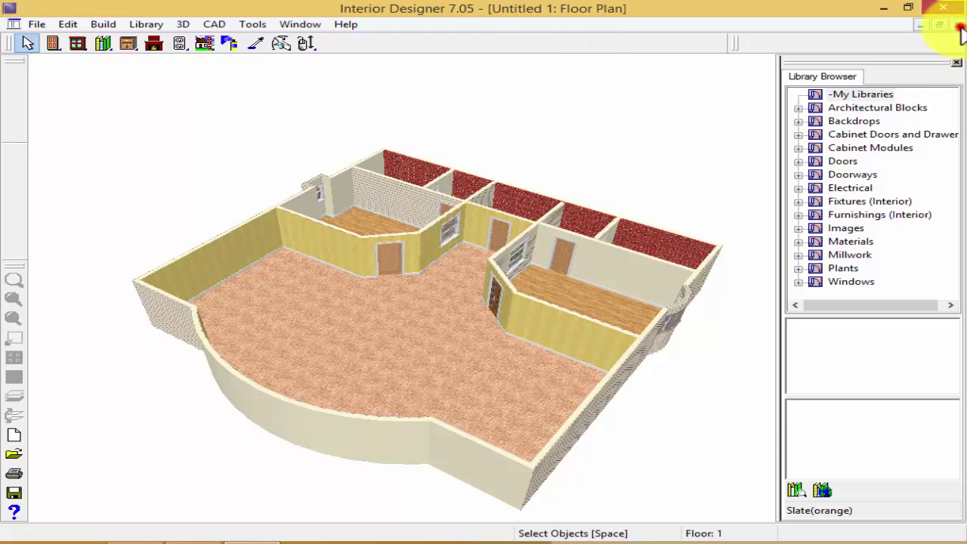
Step: Set the short straight wall right of the curved wall as a High Shed/Gable Wall in its roof specification, and deselect it
{"action": "left_click", "coordinate": [26, 43]}
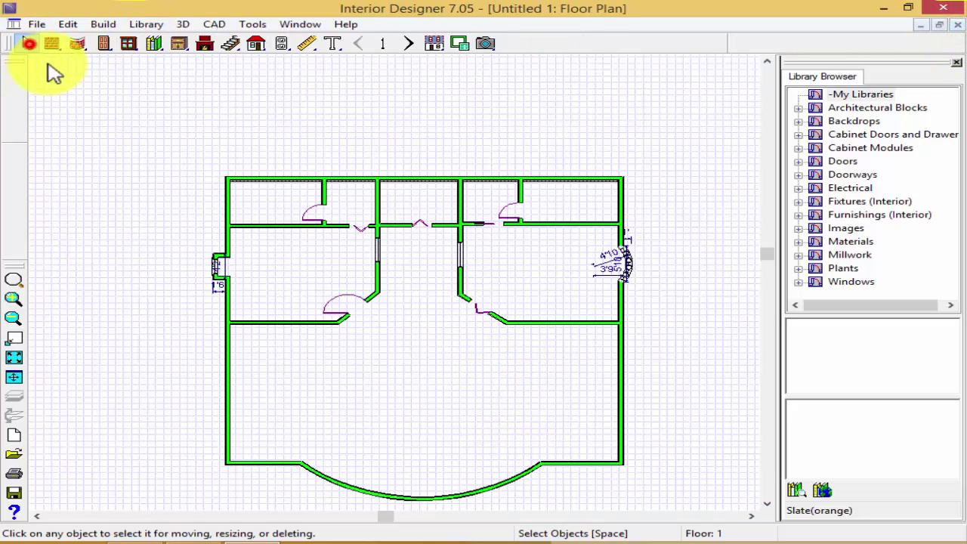
{"action": "left_click", "coordinate": [549, 464]}
{"action": "double_click", "coordinate": [550, 463]}
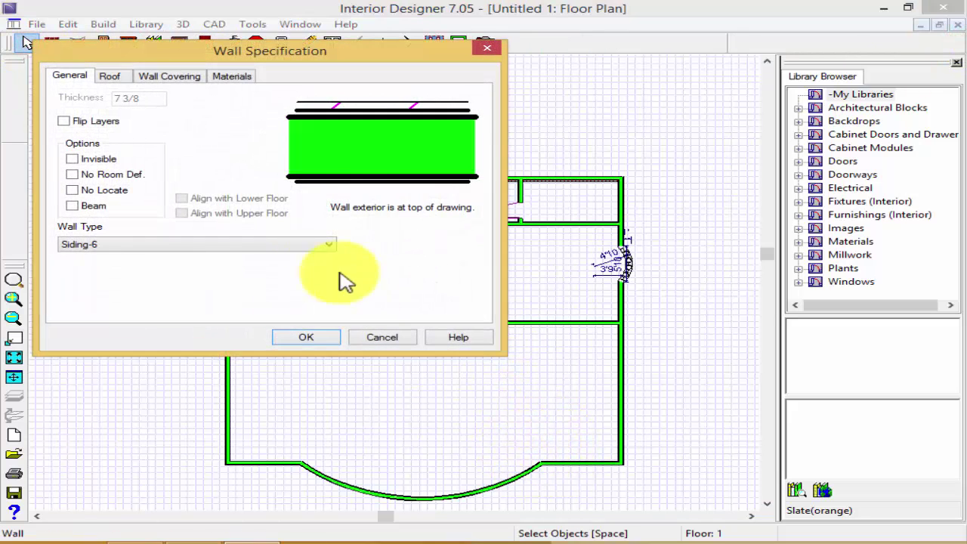
{"action": "left_click", "coordinate": [109, 77]}
{"action": "left_click", "coordinate": [169, 76]}
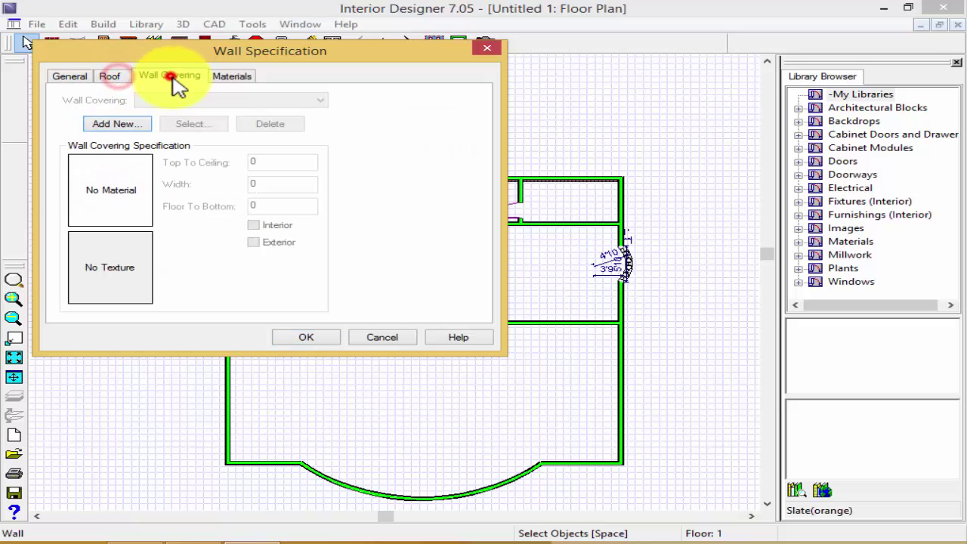
{"action": "left_click", "coordinate": [110, 76]}
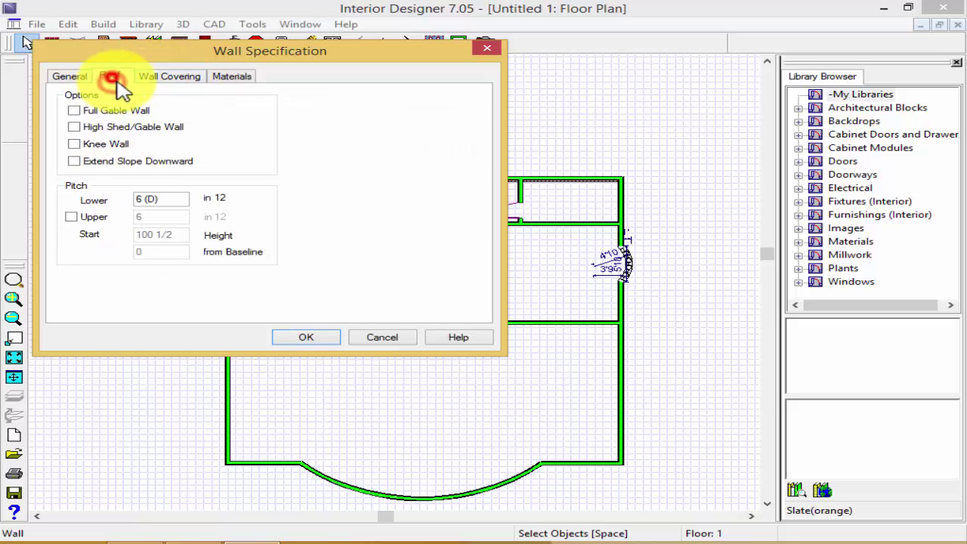
{"action": "left_click", "coordinate": [74, 126]}
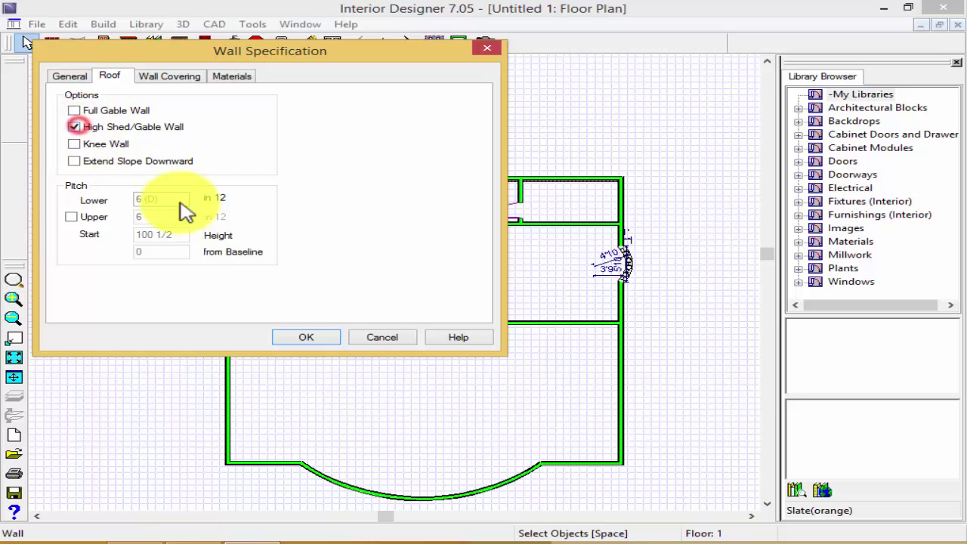
{"action": "left_click", "coordinate": [330, 339]}
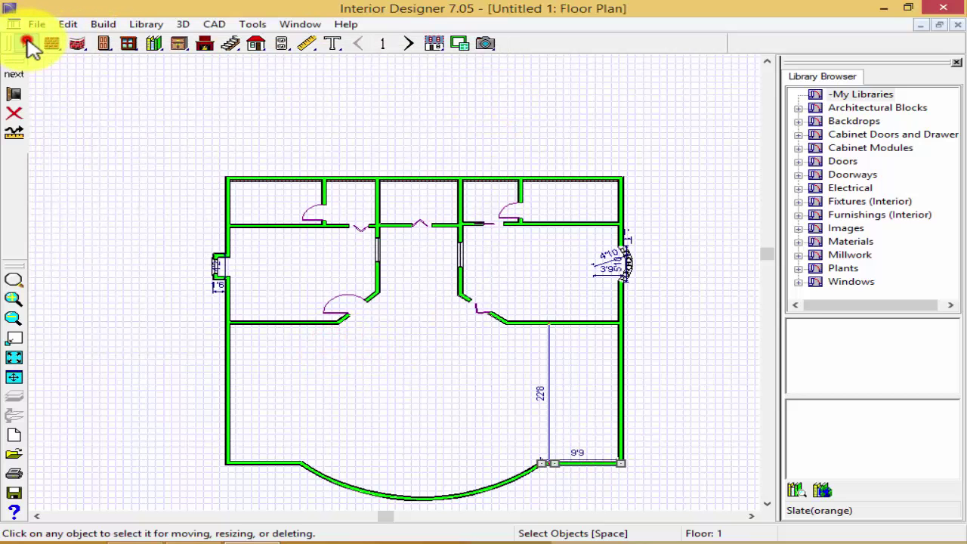
{"action": "left_click", "coordinate": [28, 43]}
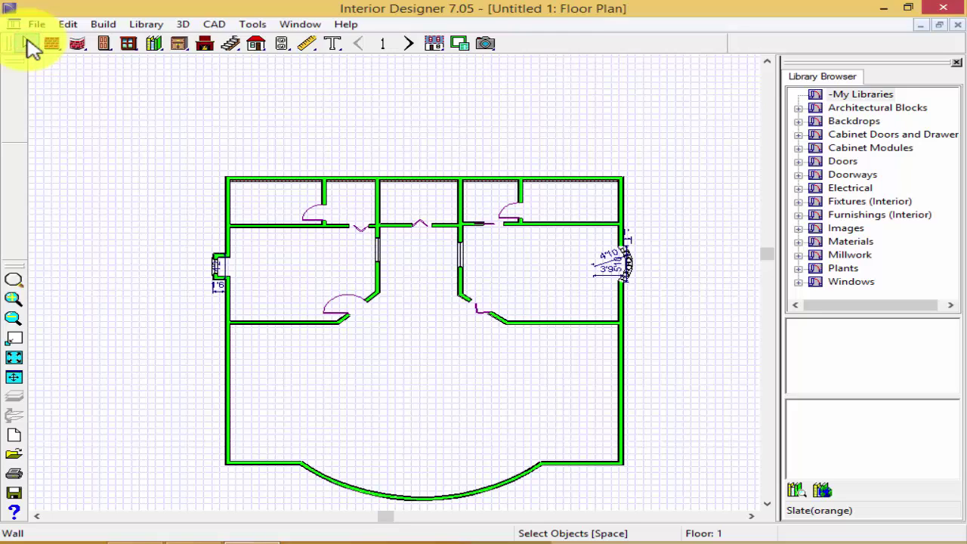